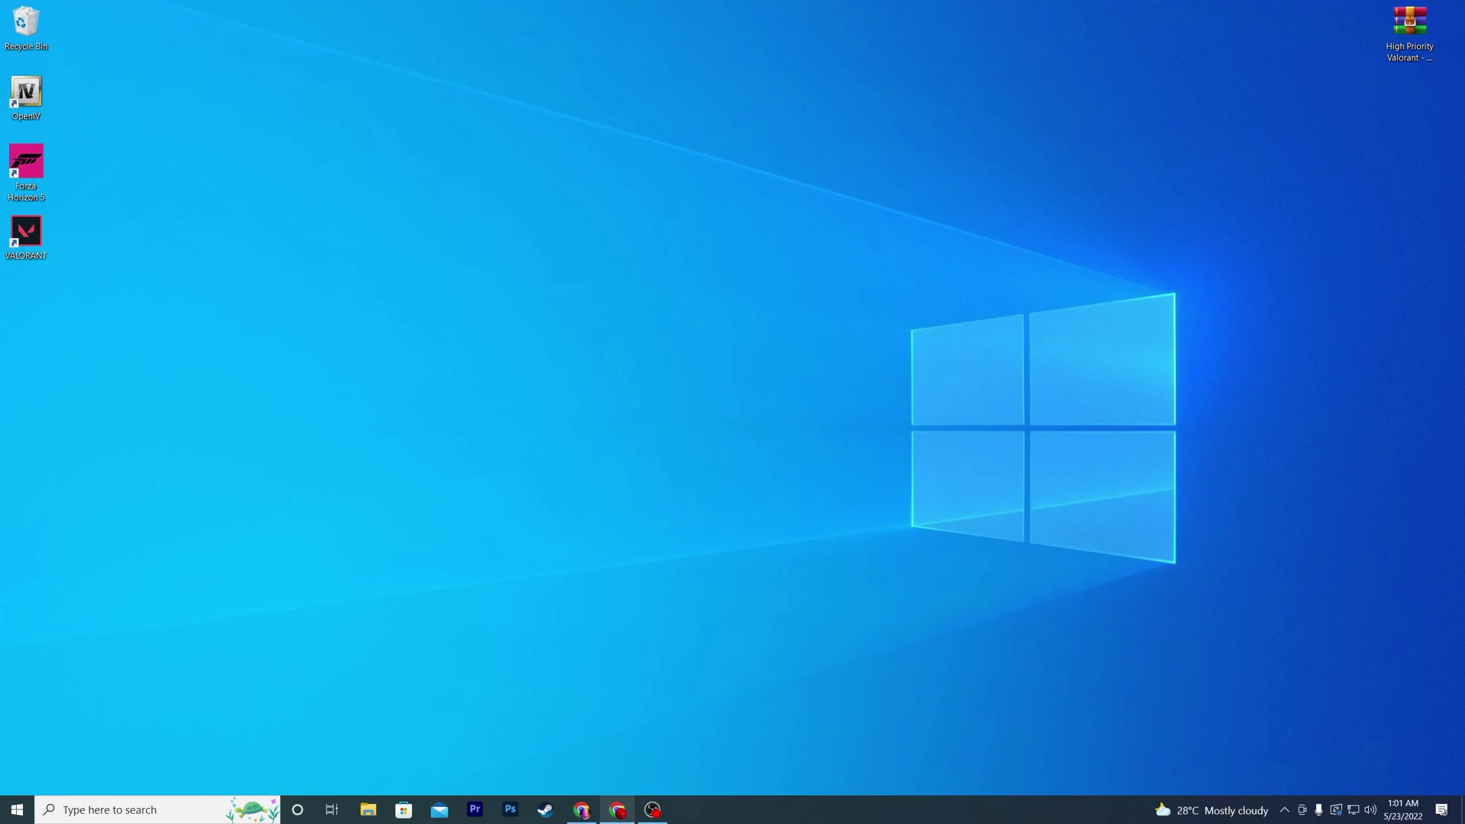
# Step: Launch Google Chrome from the taskbar to a new-tab page
pyautogui.click(618, 810)
# Step: Show Chrome's Advanced > System settings with the hardware acceleration option, then start a Windows search
pyautogui.click(1436, 68)
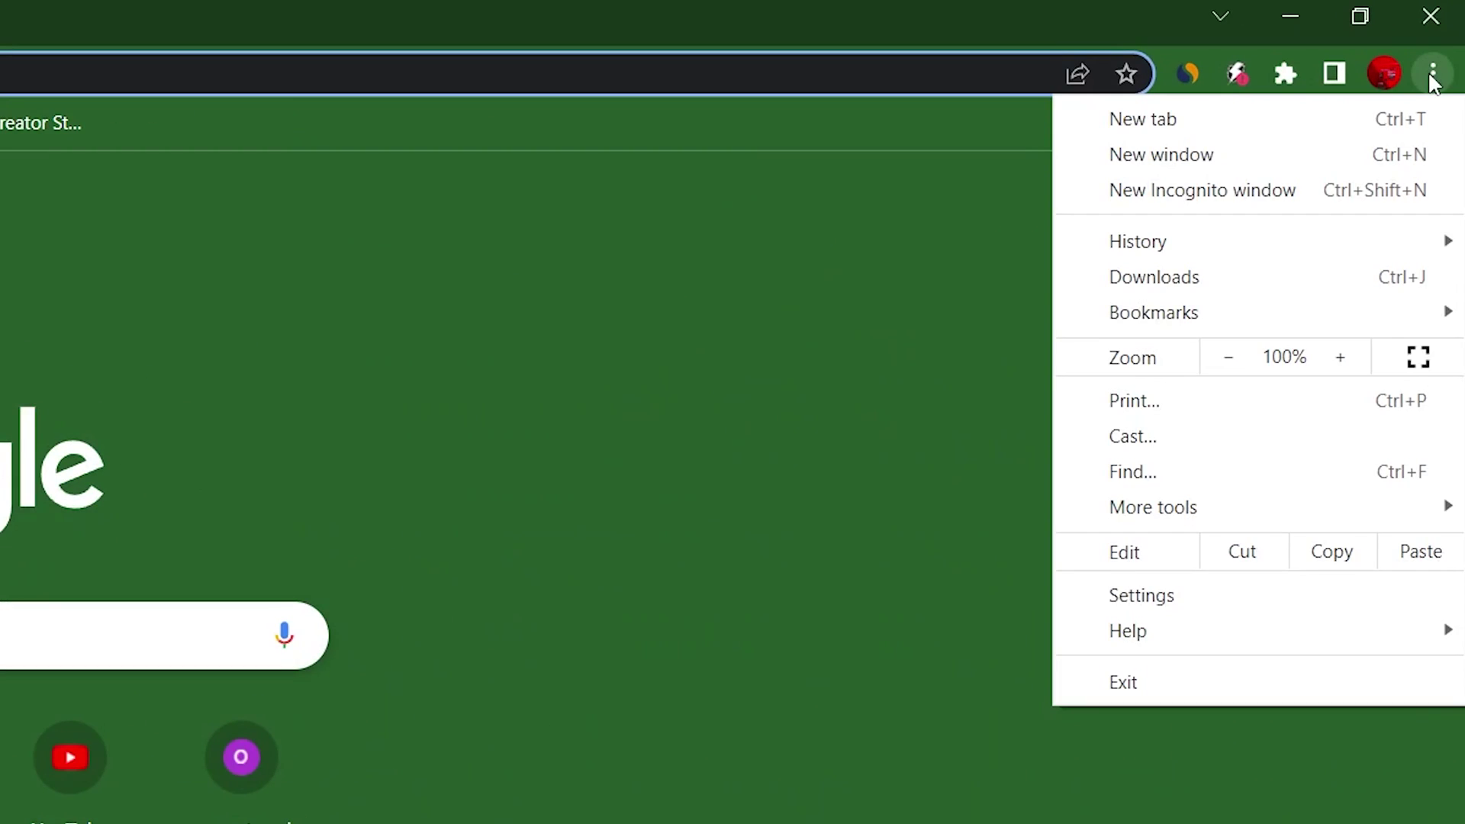
pyautogui.click(1161, 596)
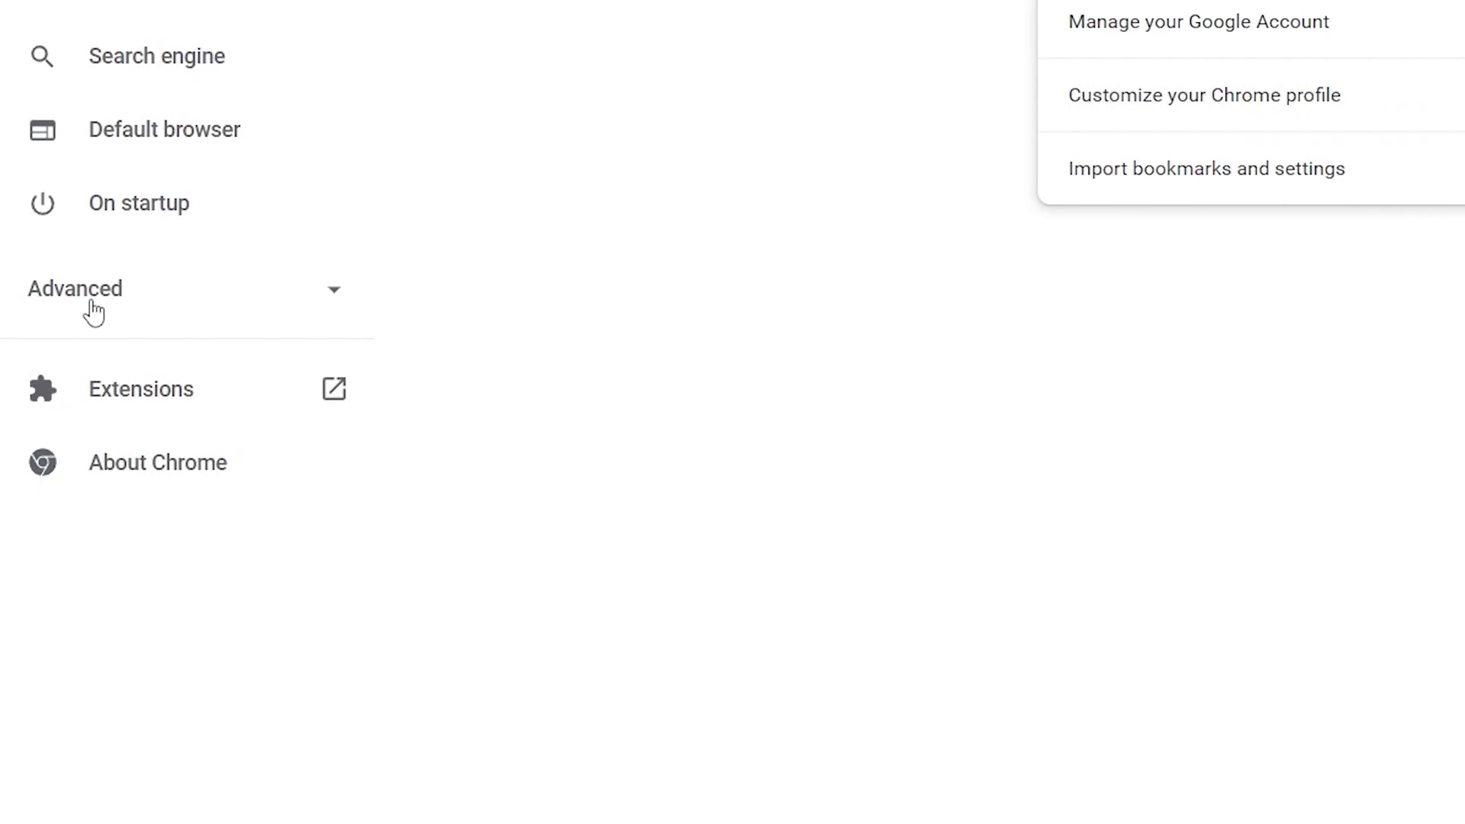
pyautogui.click(107, 303)
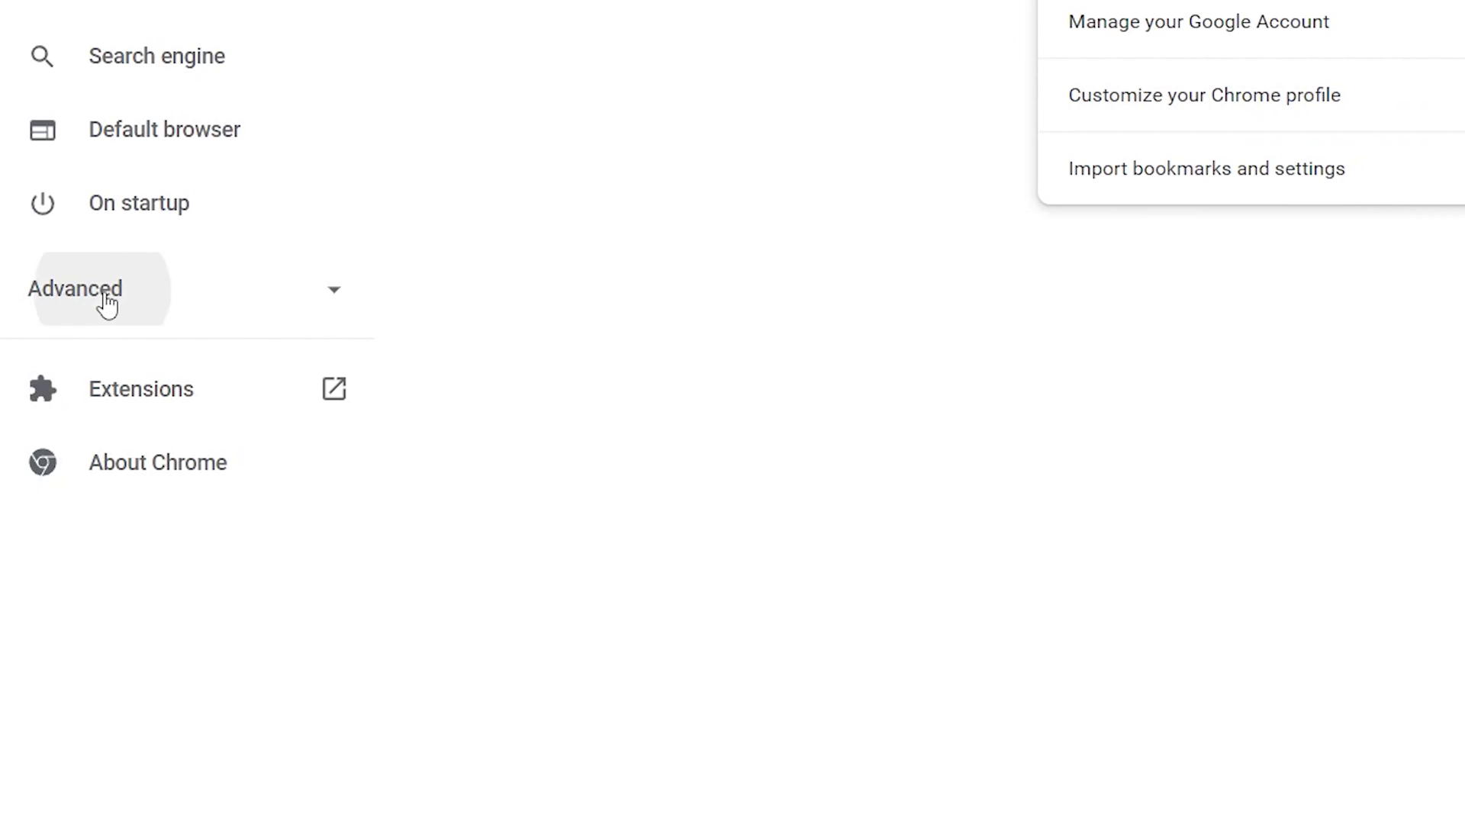
pyautogui.click(97, 608)
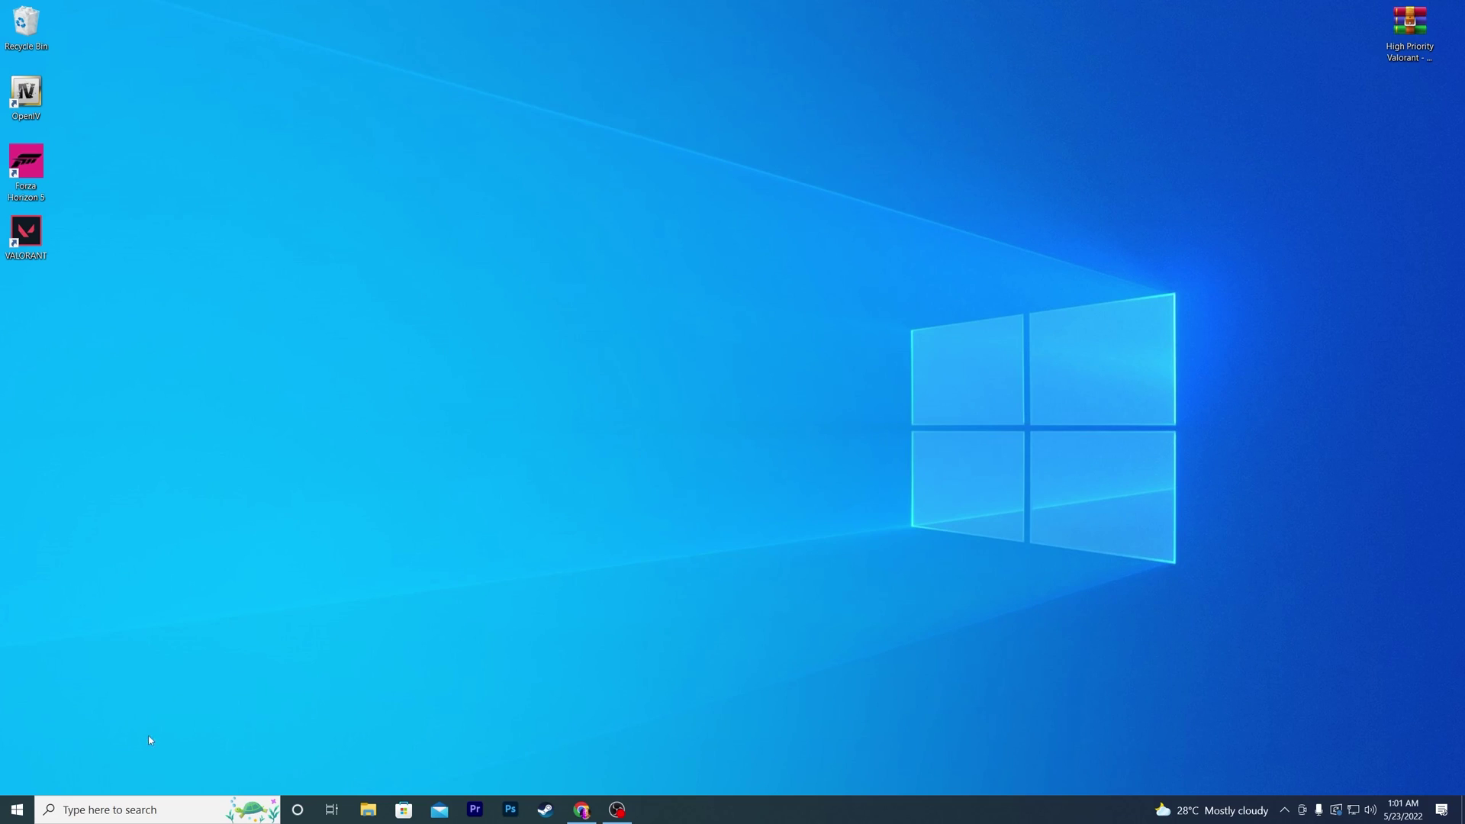
pyautogui.click(76, 810)
# Step: Switch 'Let apps run in the background' Off via the 'background apps' search, then close Settings
pyautogui.write('backgorund apps')
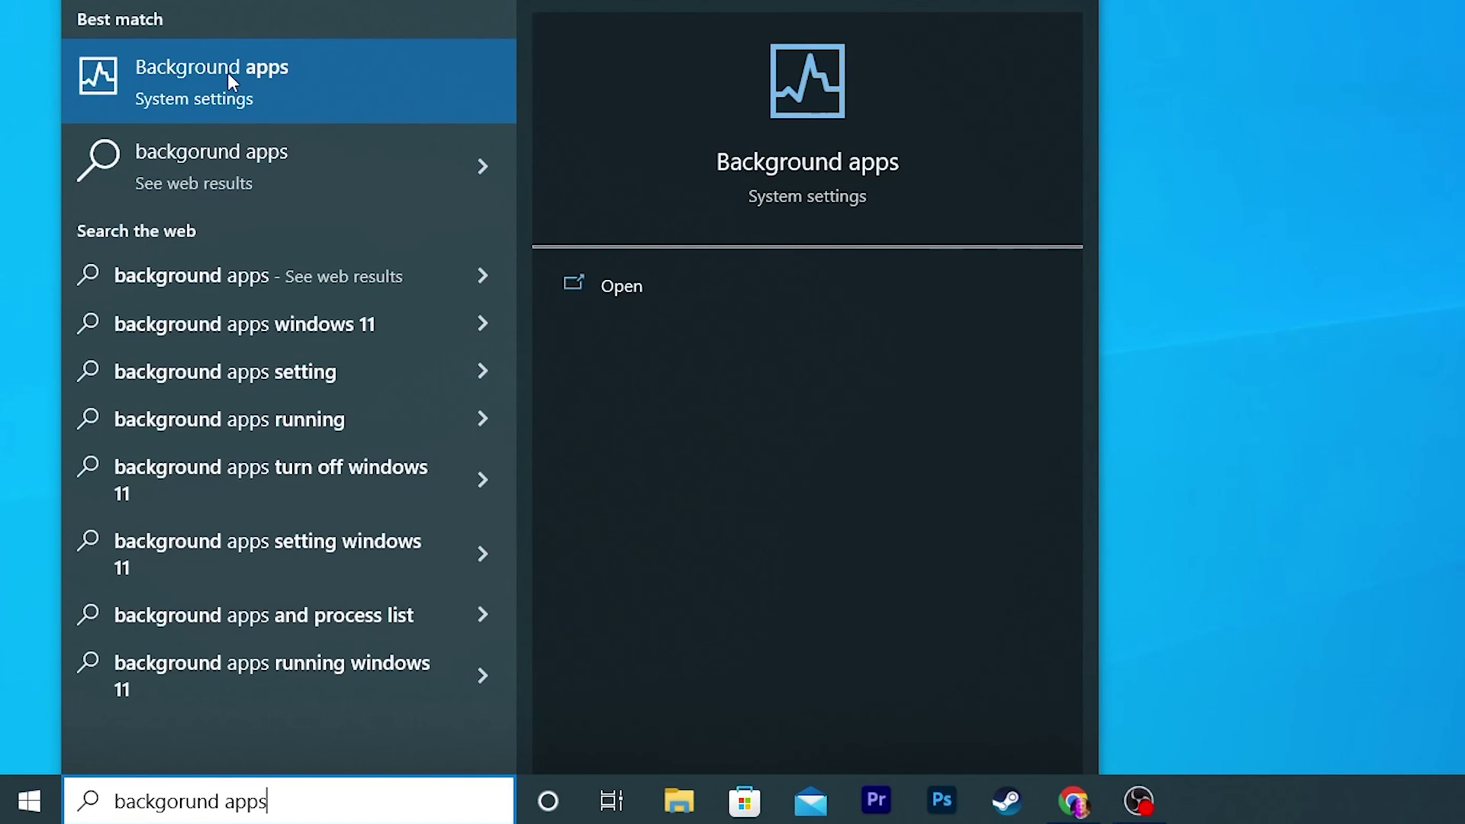
pyautogui.click(211, 78)
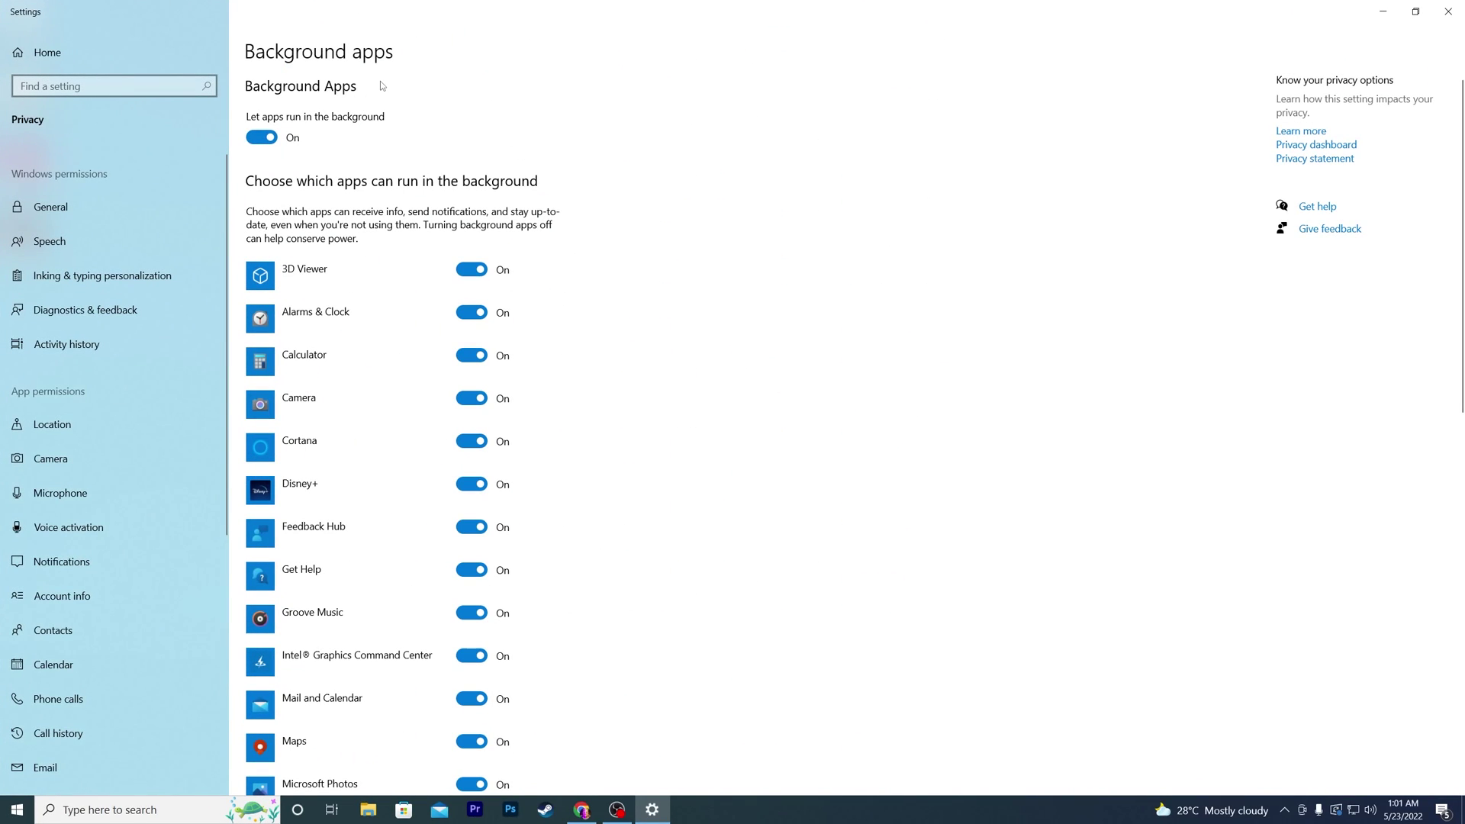
pyautogui.click(261, 139)
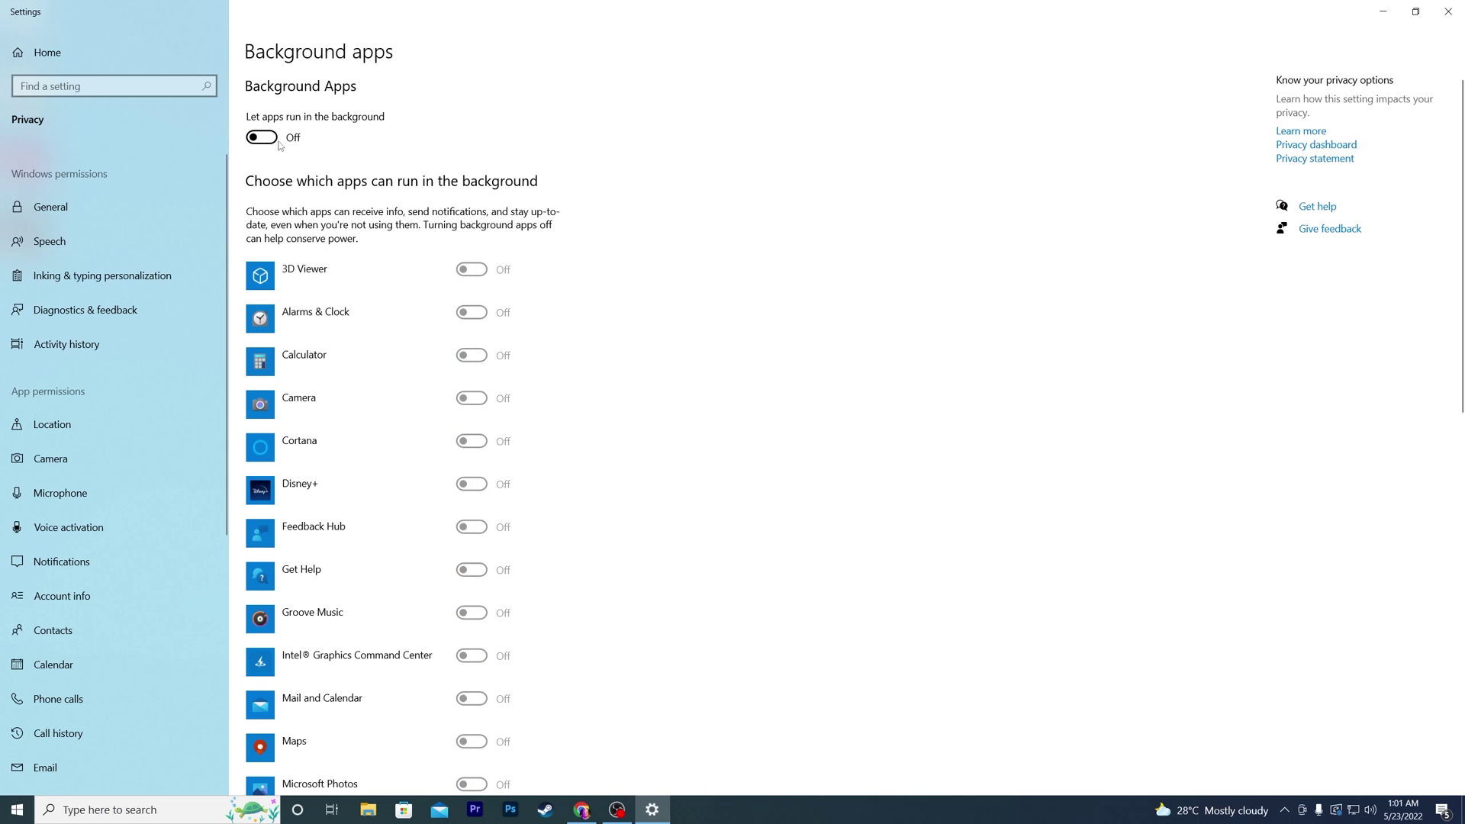
pyautogui.click(1447, 11)
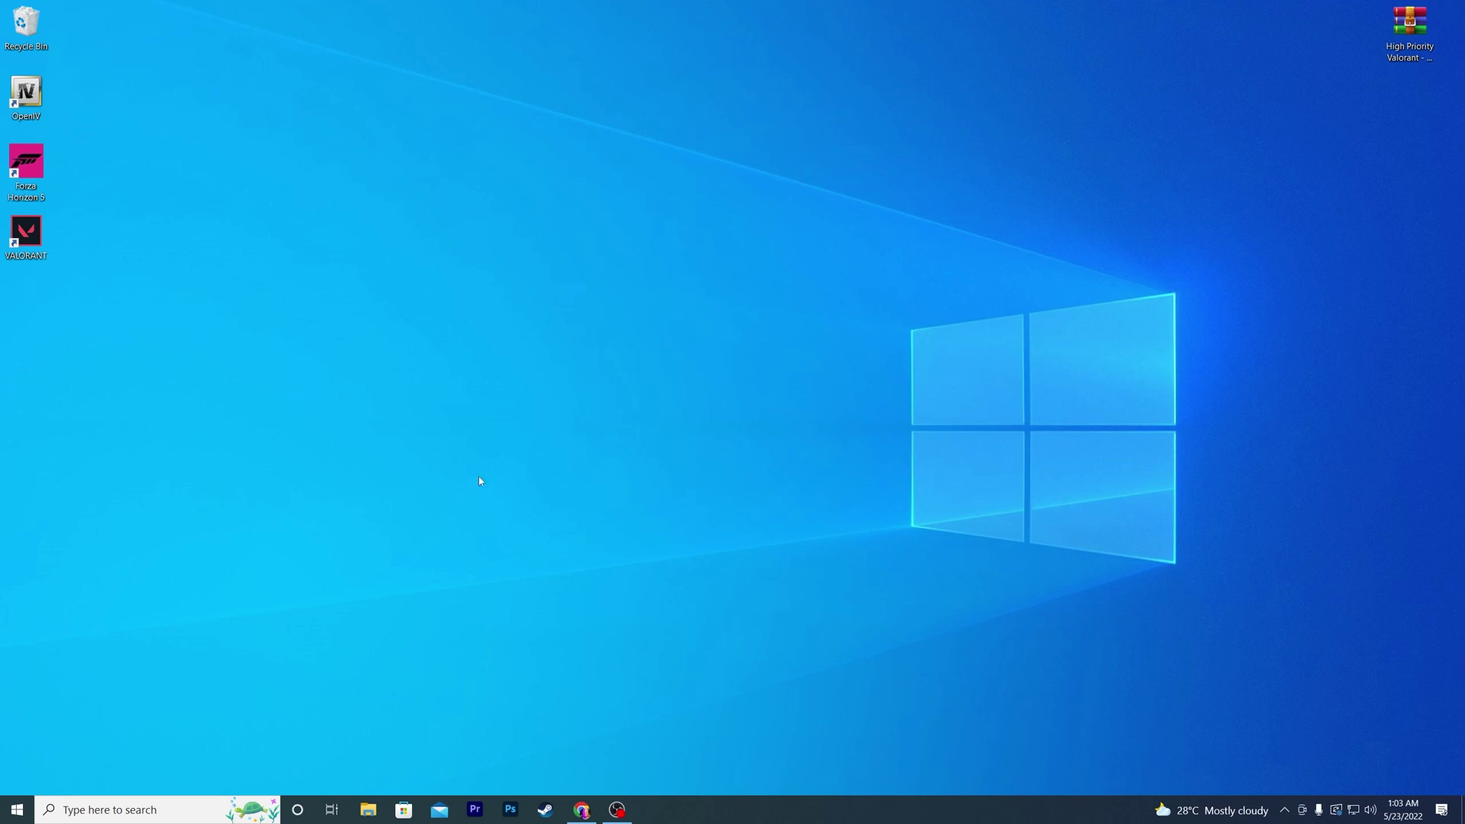
# Step: Browse File Explorer to C:\Riot Games\VALORANT\live\ShooterGame\Binaries\Win64
pyautogui.click(368, 809)
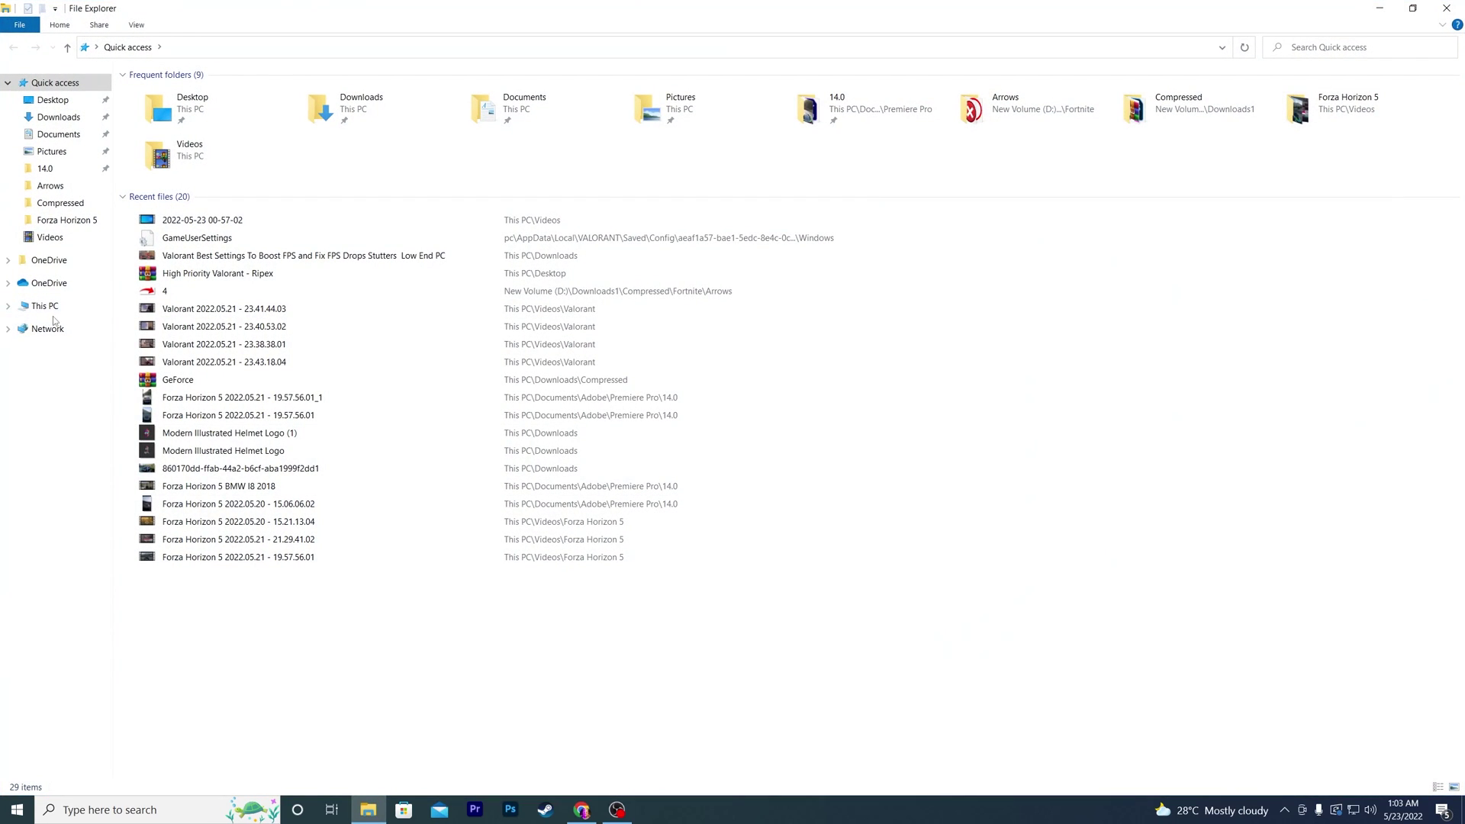
pyautogui.click(46, 306)
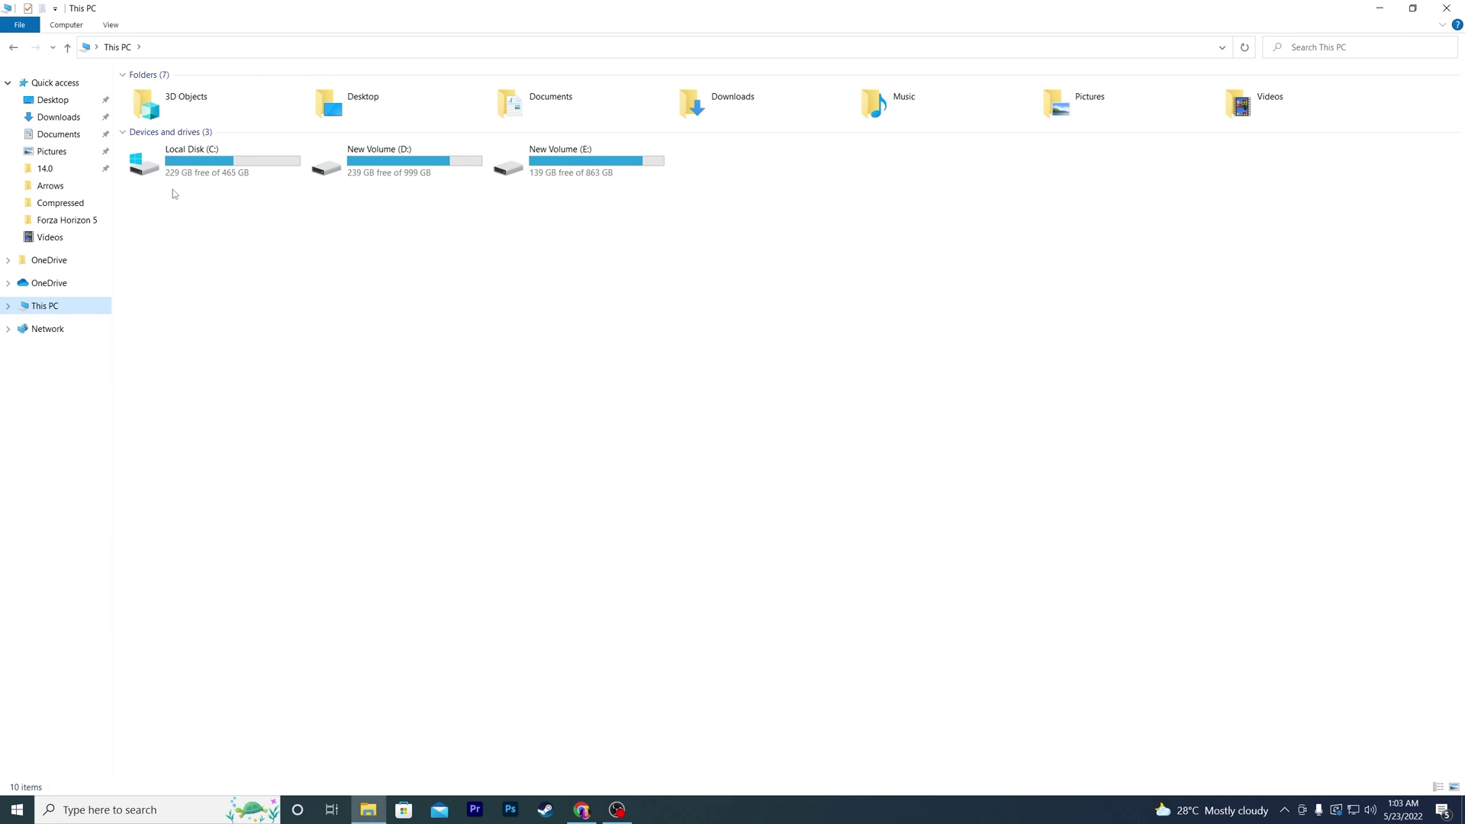
pyautogui.doubleClick(202, 162)
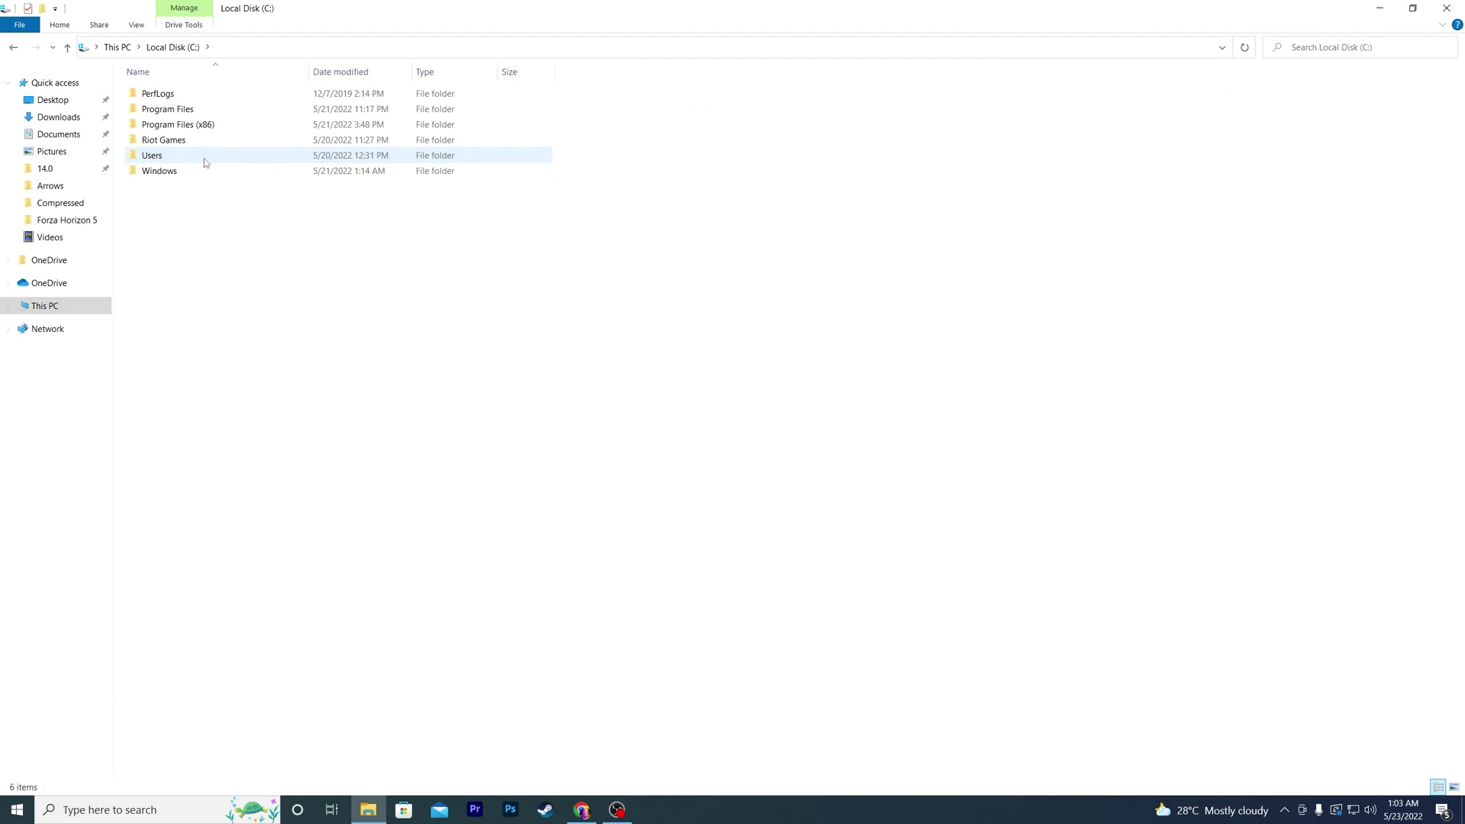
pyautogui.moveTo(223, 141)
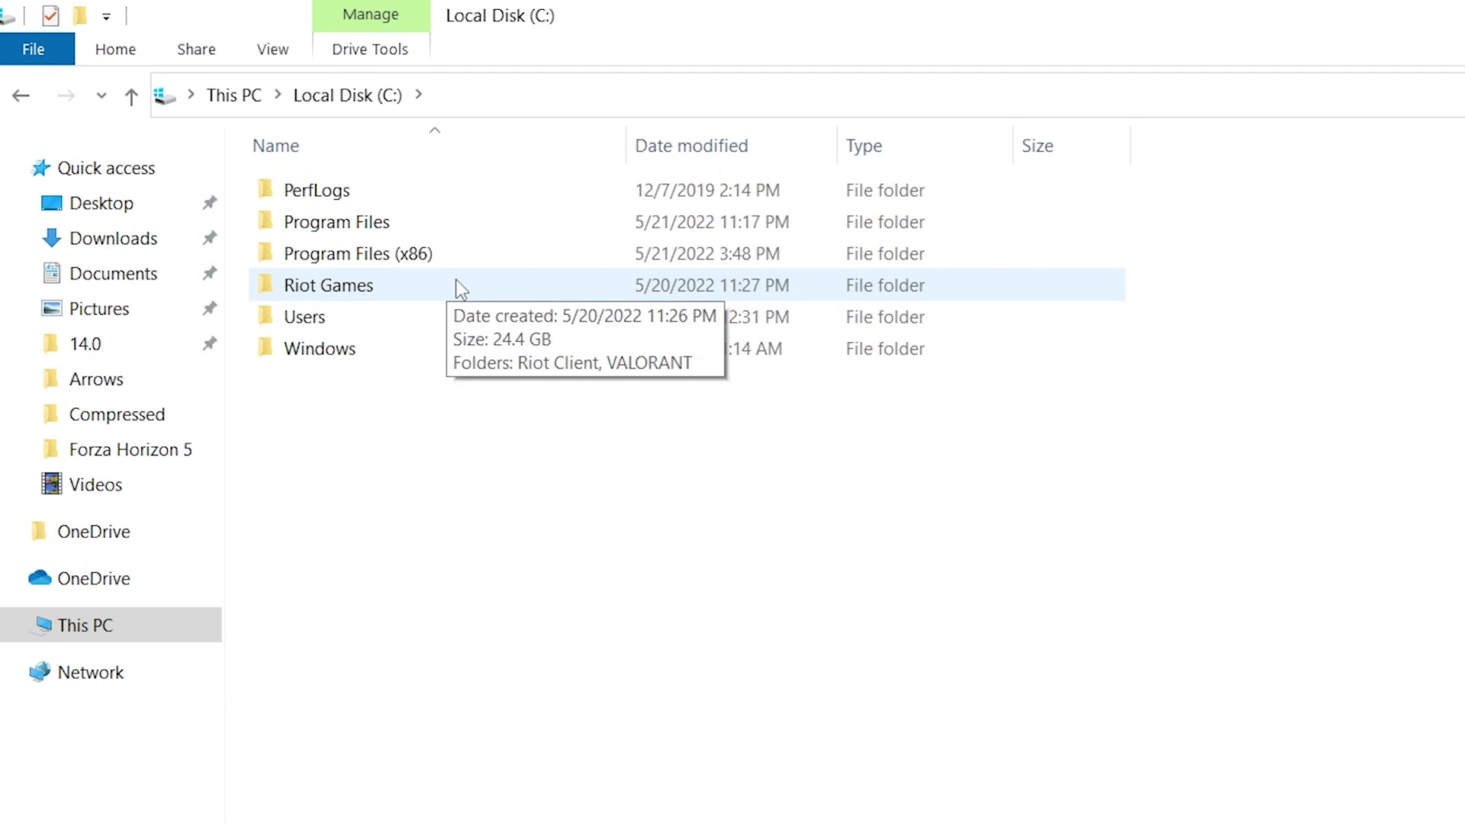
pyautogui.doubleClick(343, 287)
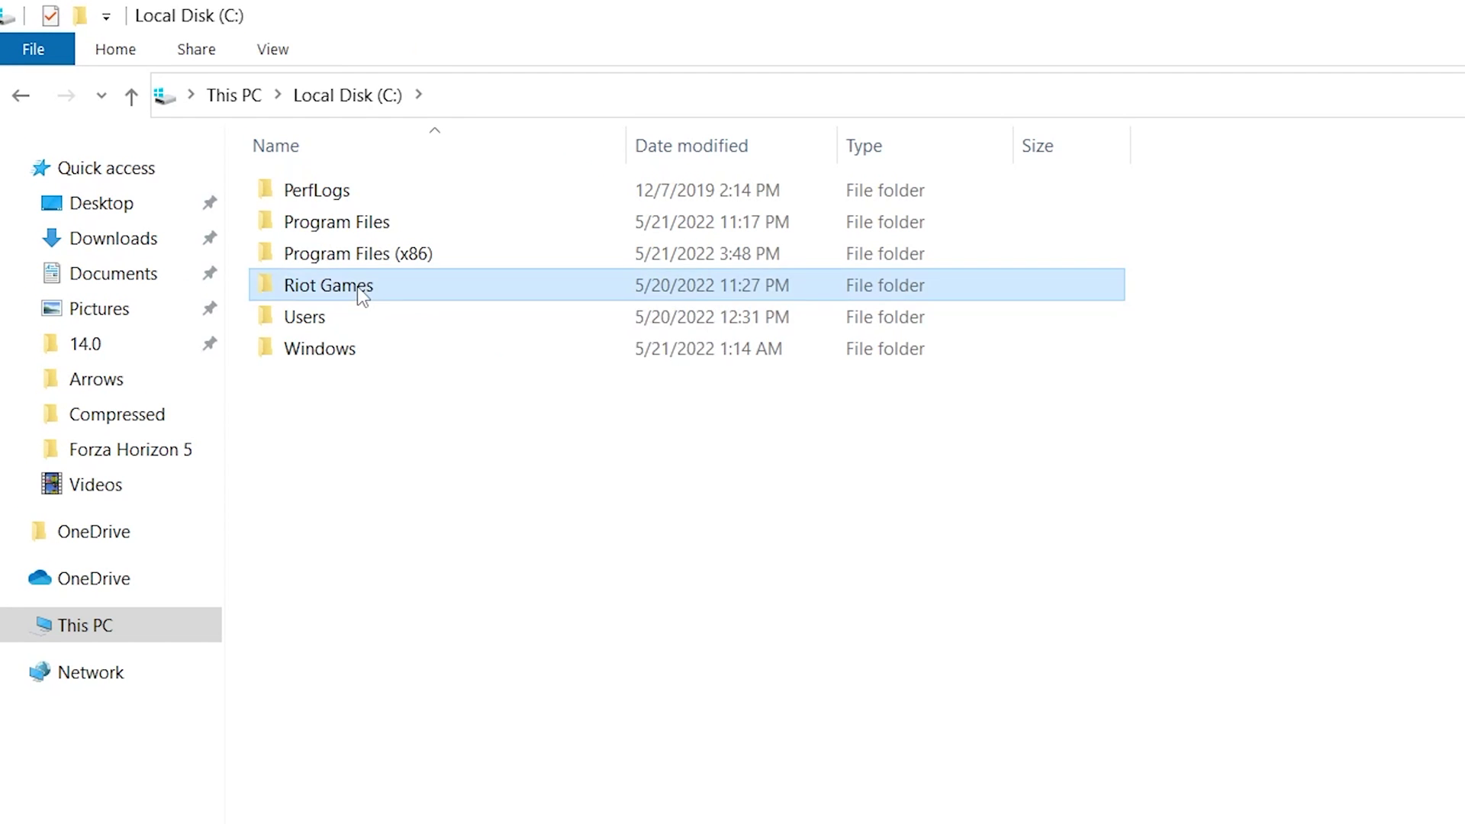
pyautogui.doubleClick(320, 223)
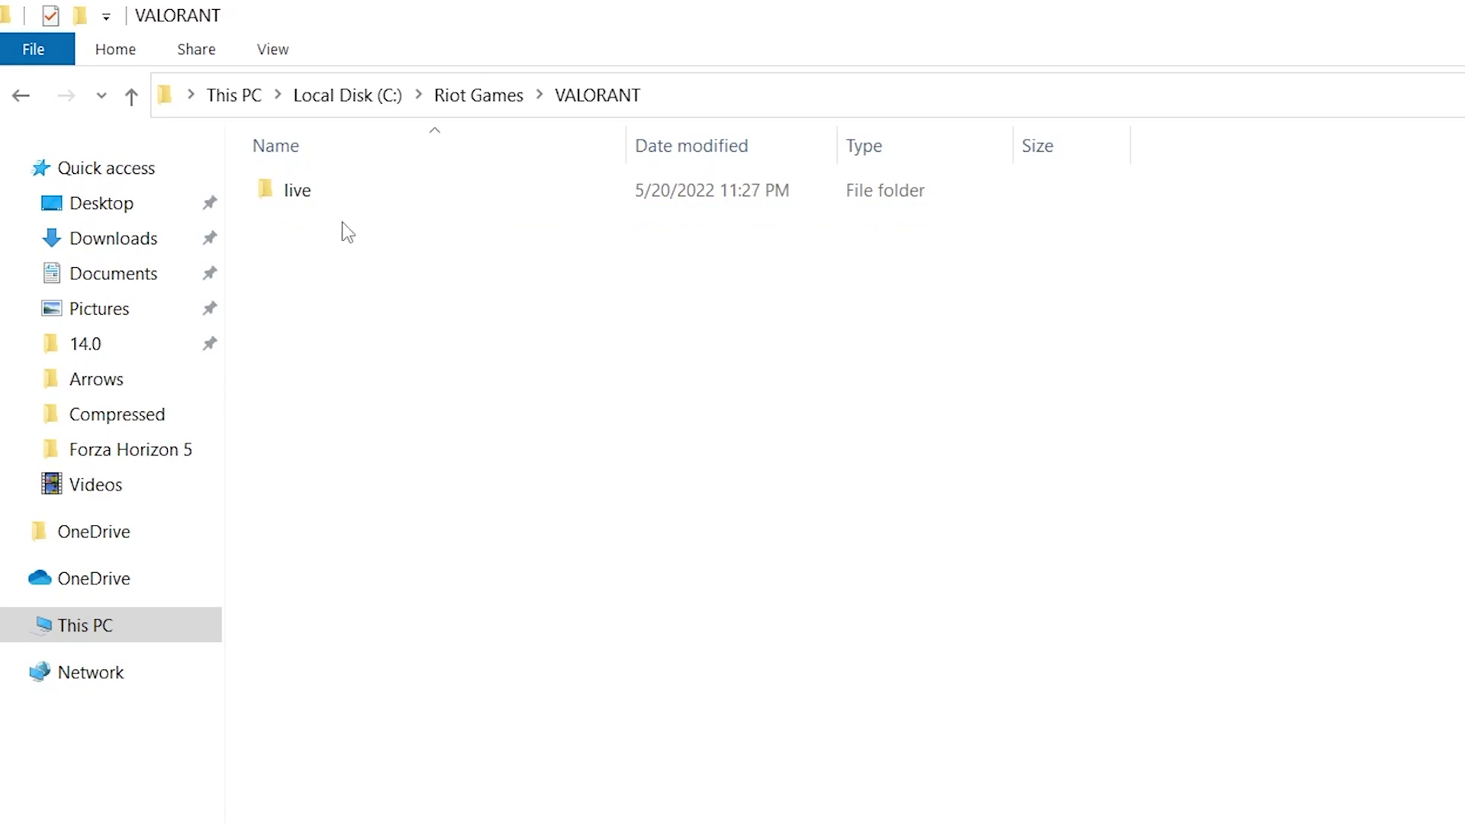
pyautogui.doubleClick(323, 198)
pyautogui.doubleClick(366, 221)
pyautogui.doubleClick(319, 190)
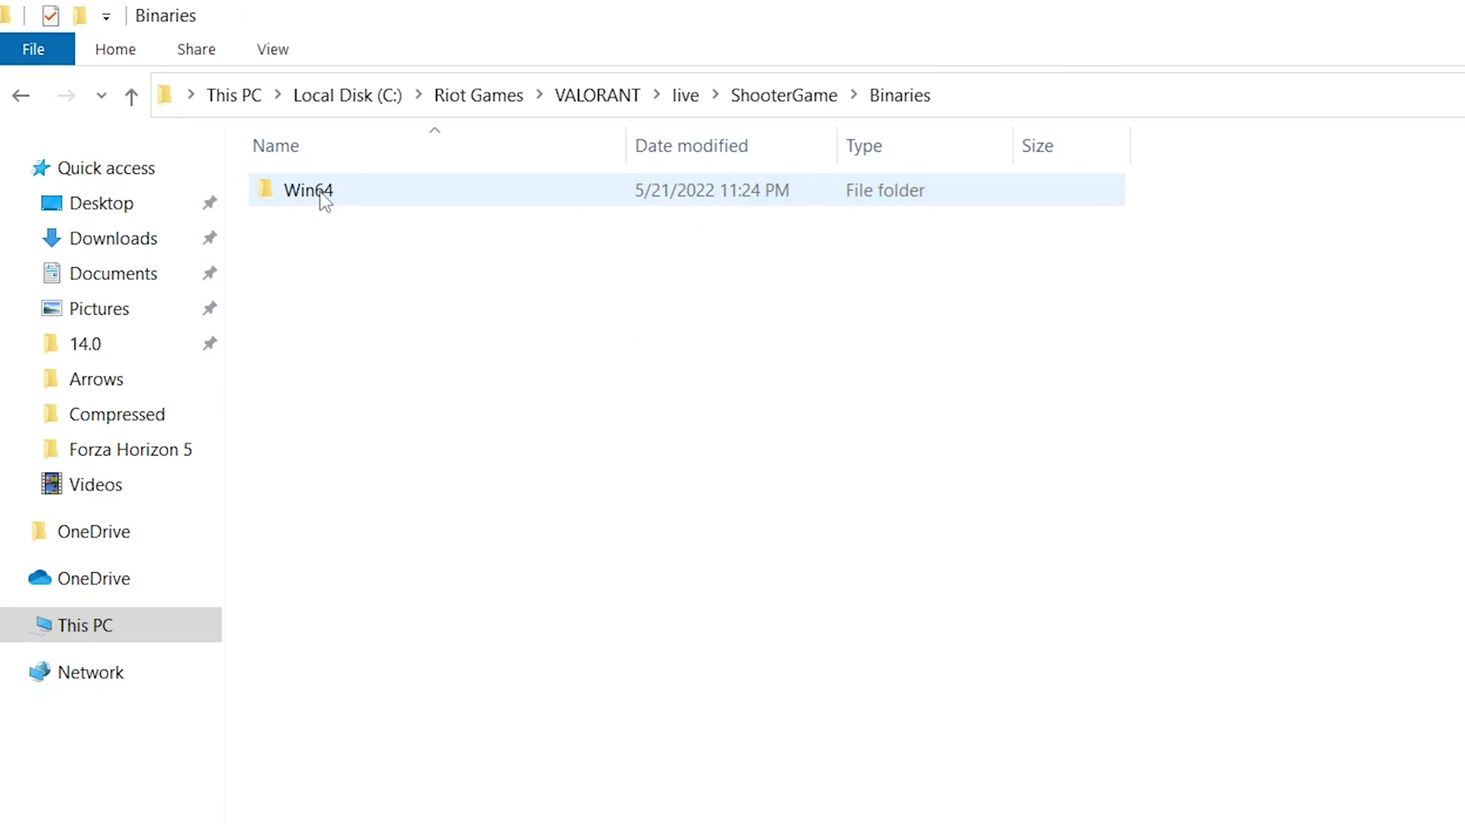
pyautogui.doubleClick(400, 191)
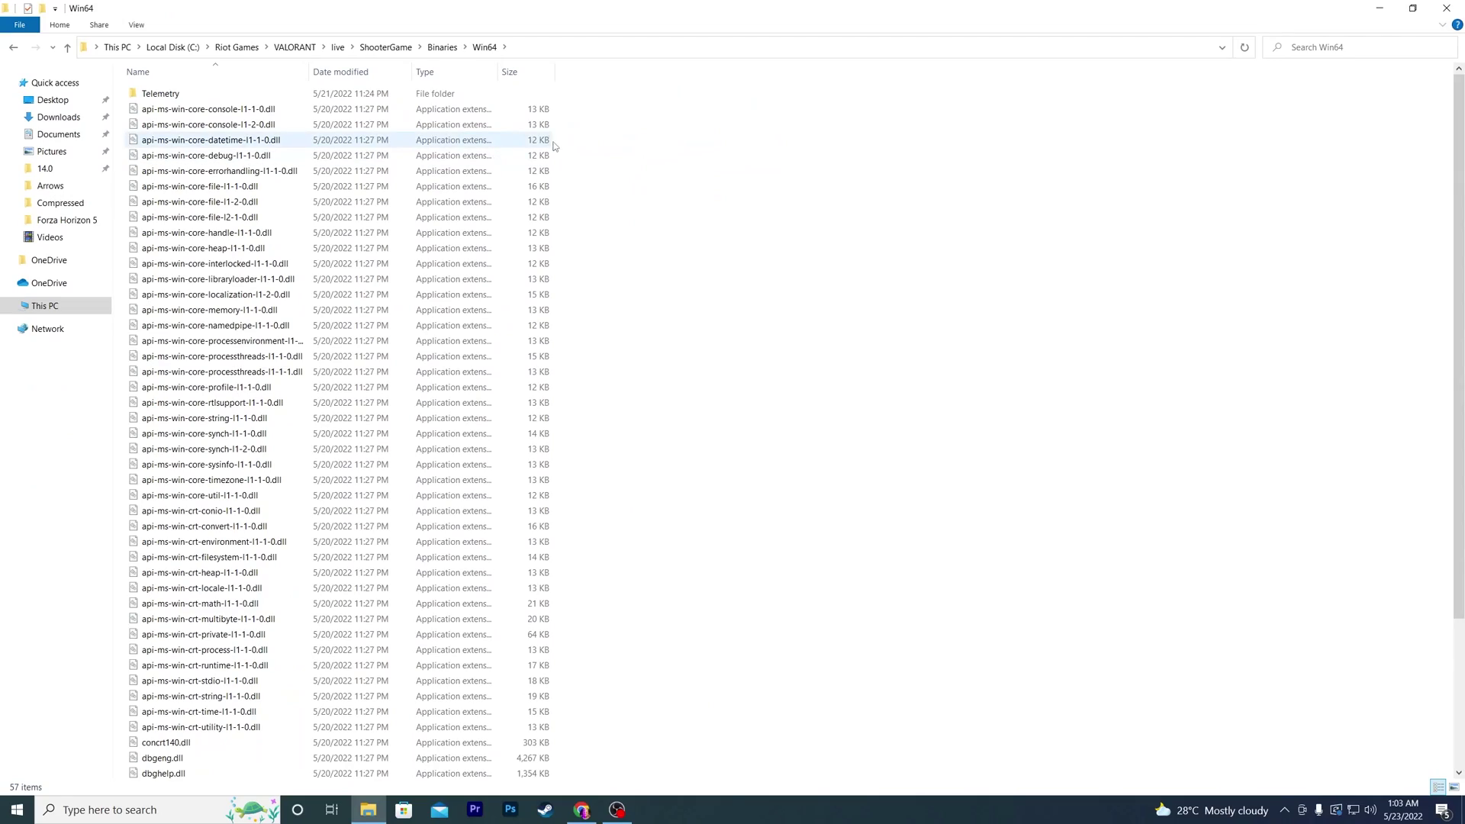
pyautogui.scroll(-4, 549, 299)
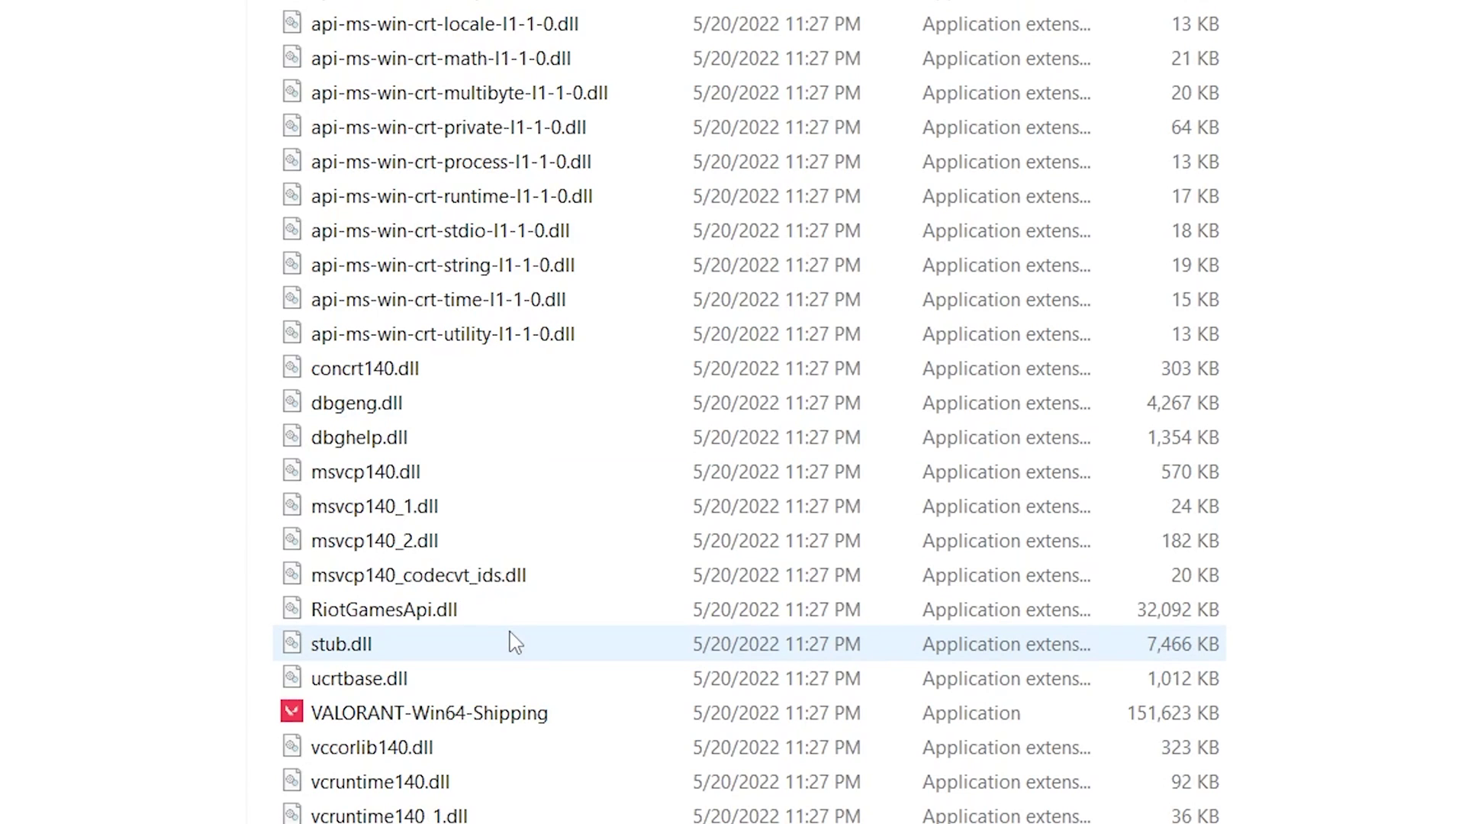
# Step: Give VALORANT-Win64-Shipping disabled fullscreen optimizations and Application-overridden high DPI scaling
pyautogui.rightClick(474, 712)
pyautogui.click(600, 687)
pyautogui.click(787, 153)
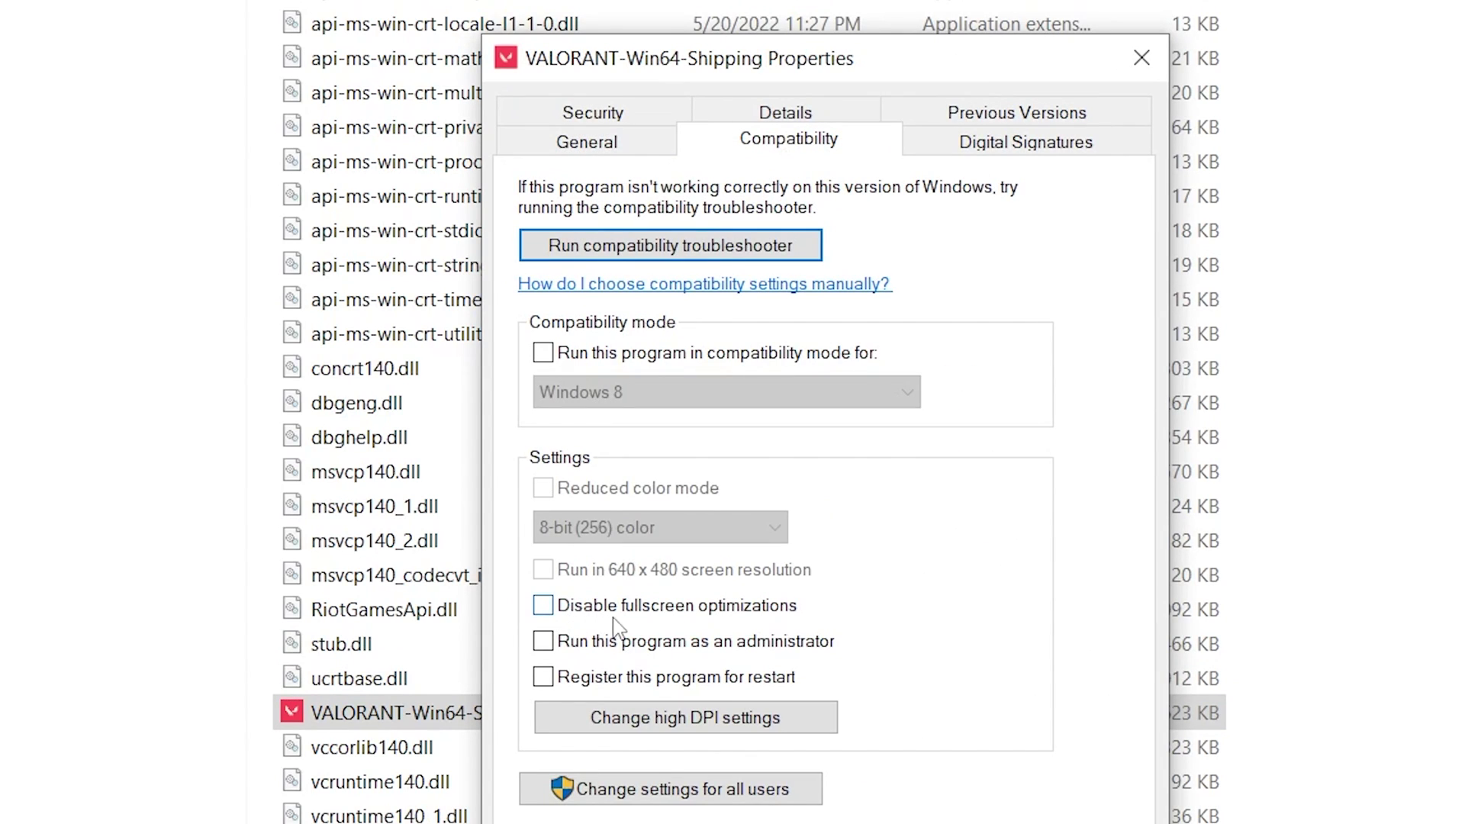
pyautogui.click(653, 610)
pyautogui.click(743, 737)
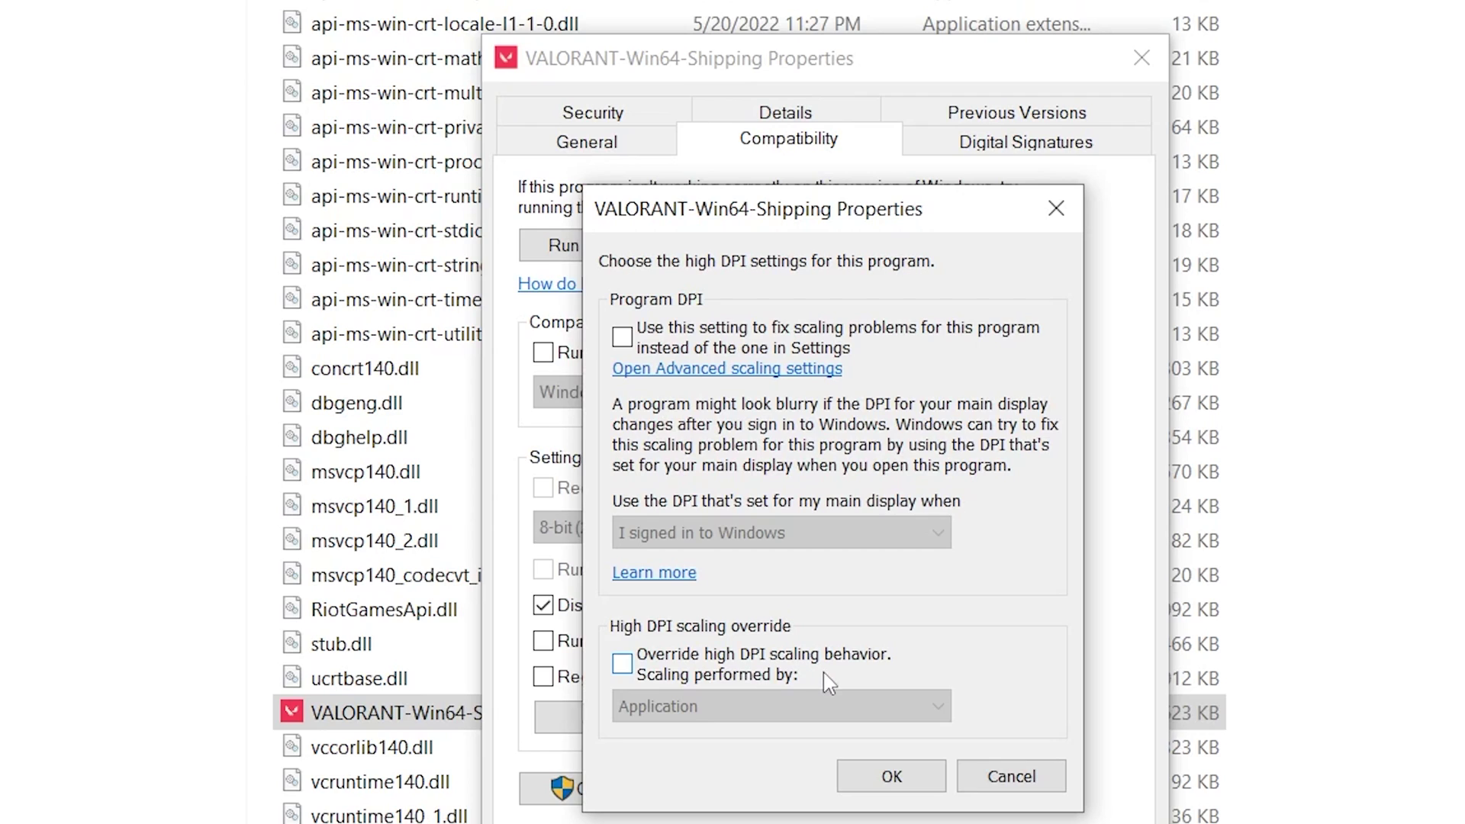
pyautogui.click(647, 673)
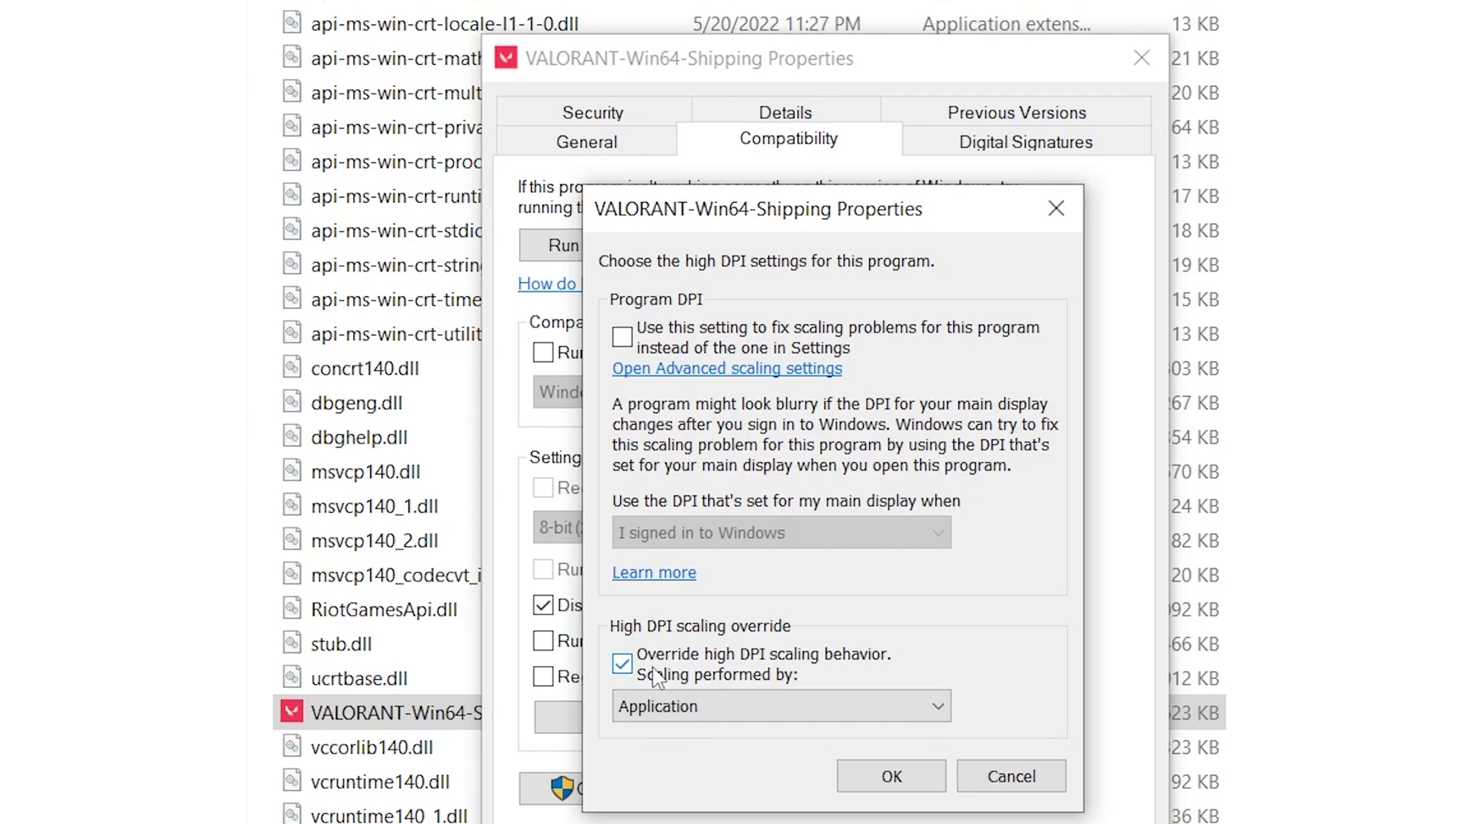
pyautogui.click(879, 780)
pyautogui.hotkey('shift', 'Tab')
pyautogui.hotkey('shift', 'Tab')
pyautogui.hotkey('shift', 'Tab')
pyautogui.hotkey('shift', 'Tab')
pyautogui.hotkey('shift', 'Tab')
pyautogui.hotkey('shift', 'Tab')
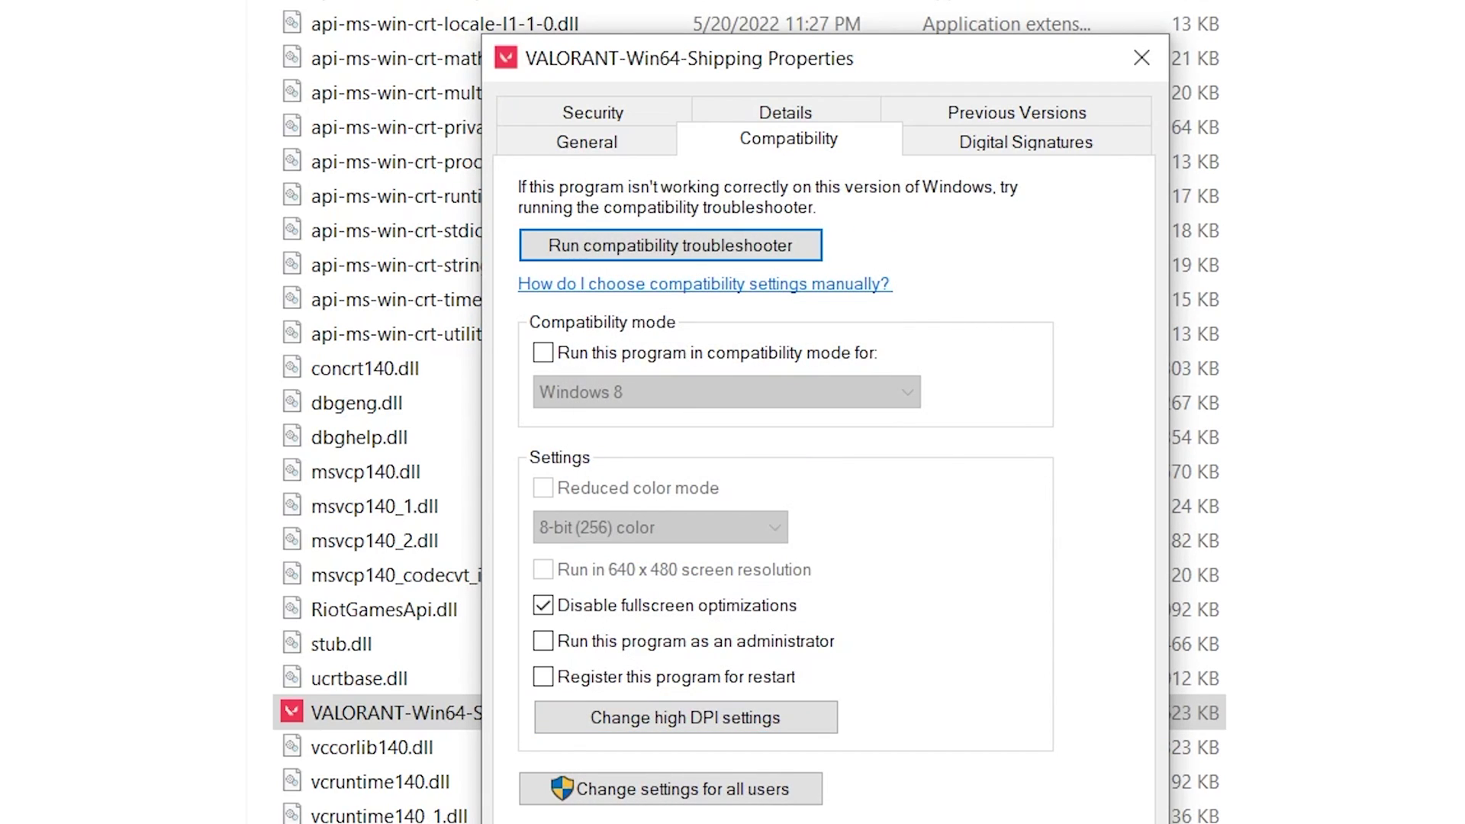
pyautogui.press('Escape')
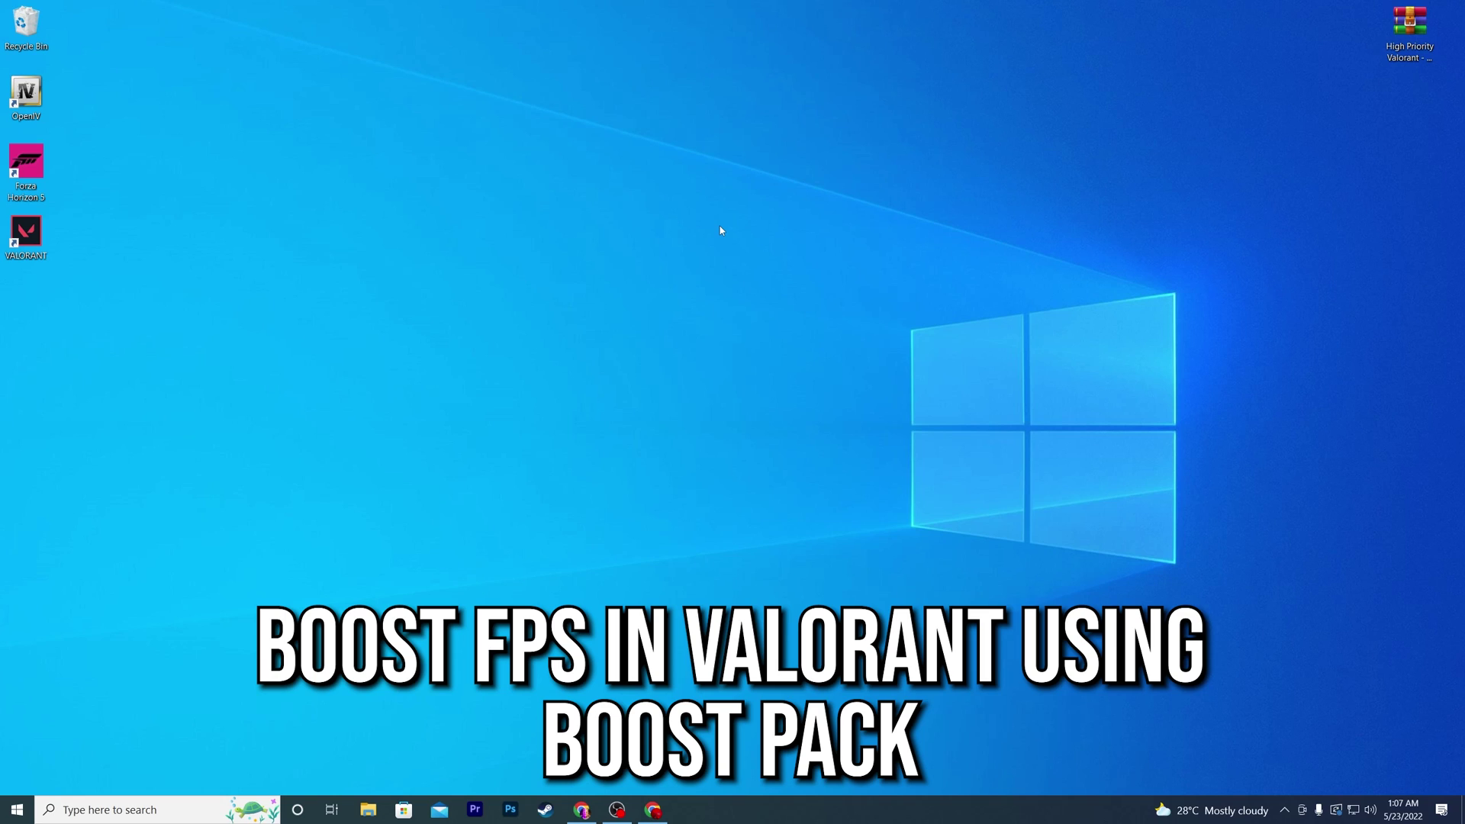
# Step: Select the High Priority Valorant desktop icon and bring Chrome's uptopacks.com page forward
pyautogui.moveTo(1438, 37); pyautogui.dragTo(959, 188)
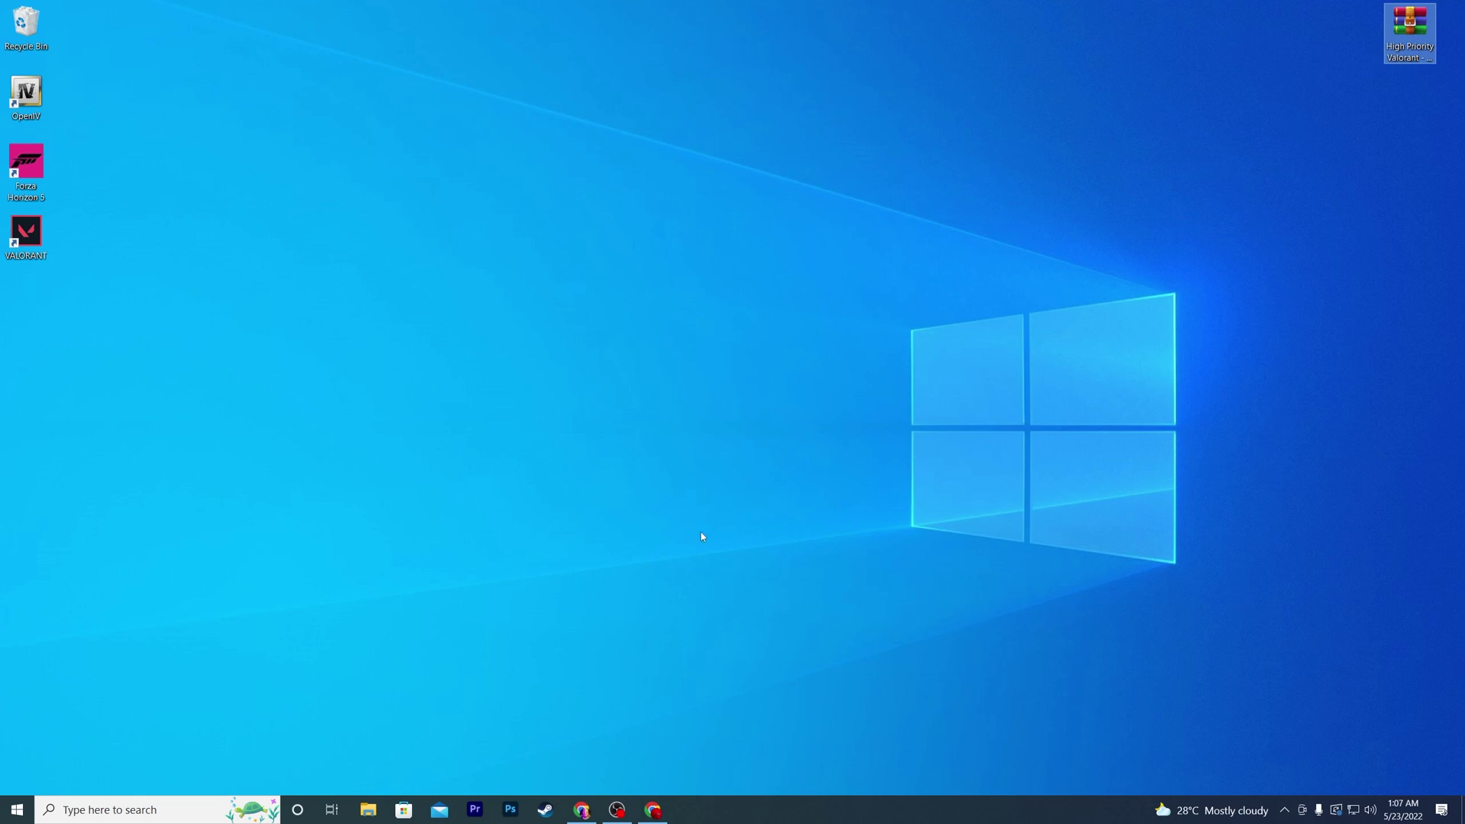
pyautogui.click(650, 812)
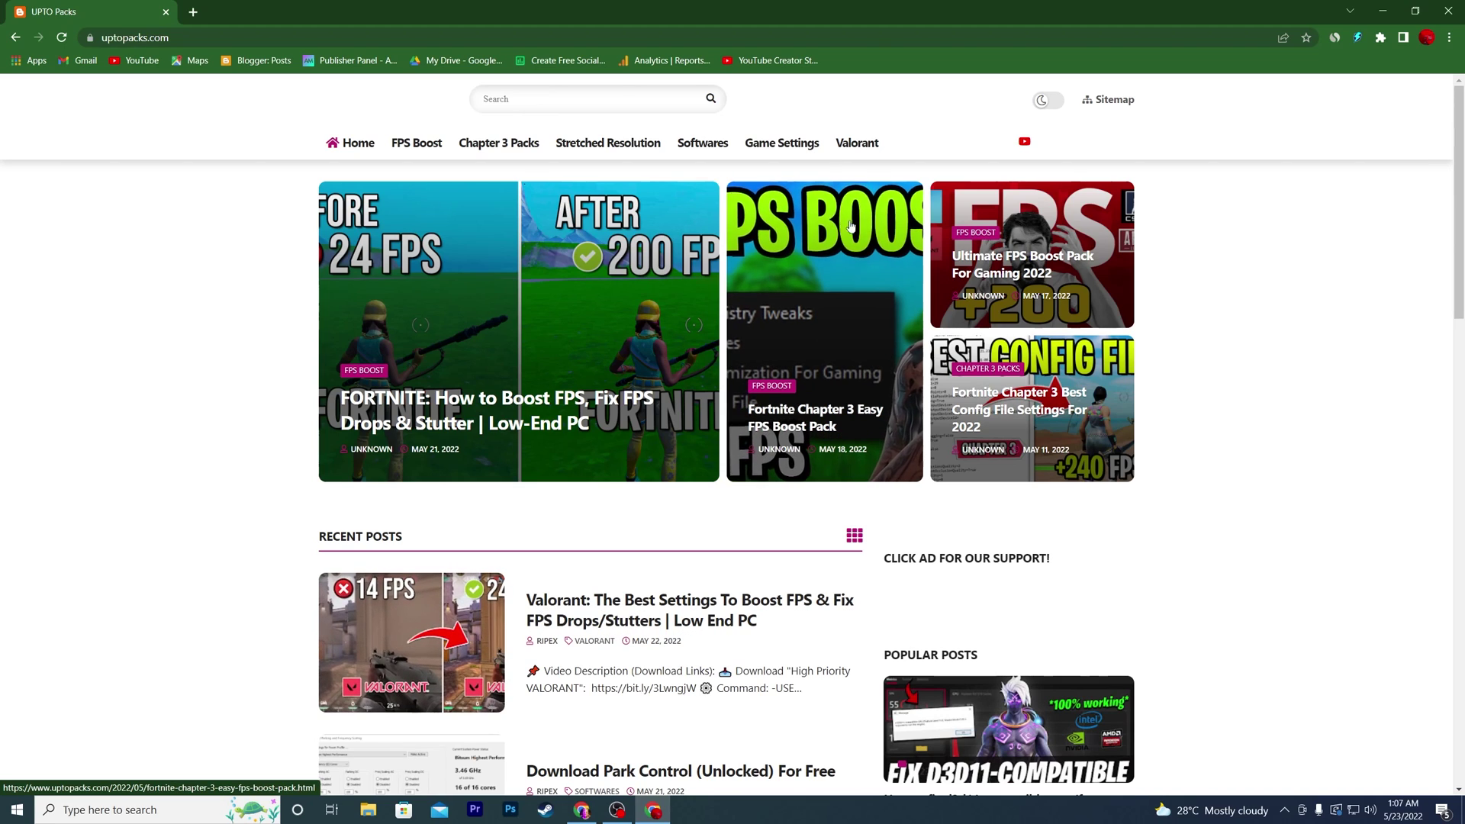
# Step: From the Valorant category's best settings post, follow the High Priority VALORANT download link
pyautogui.click(861, 145)
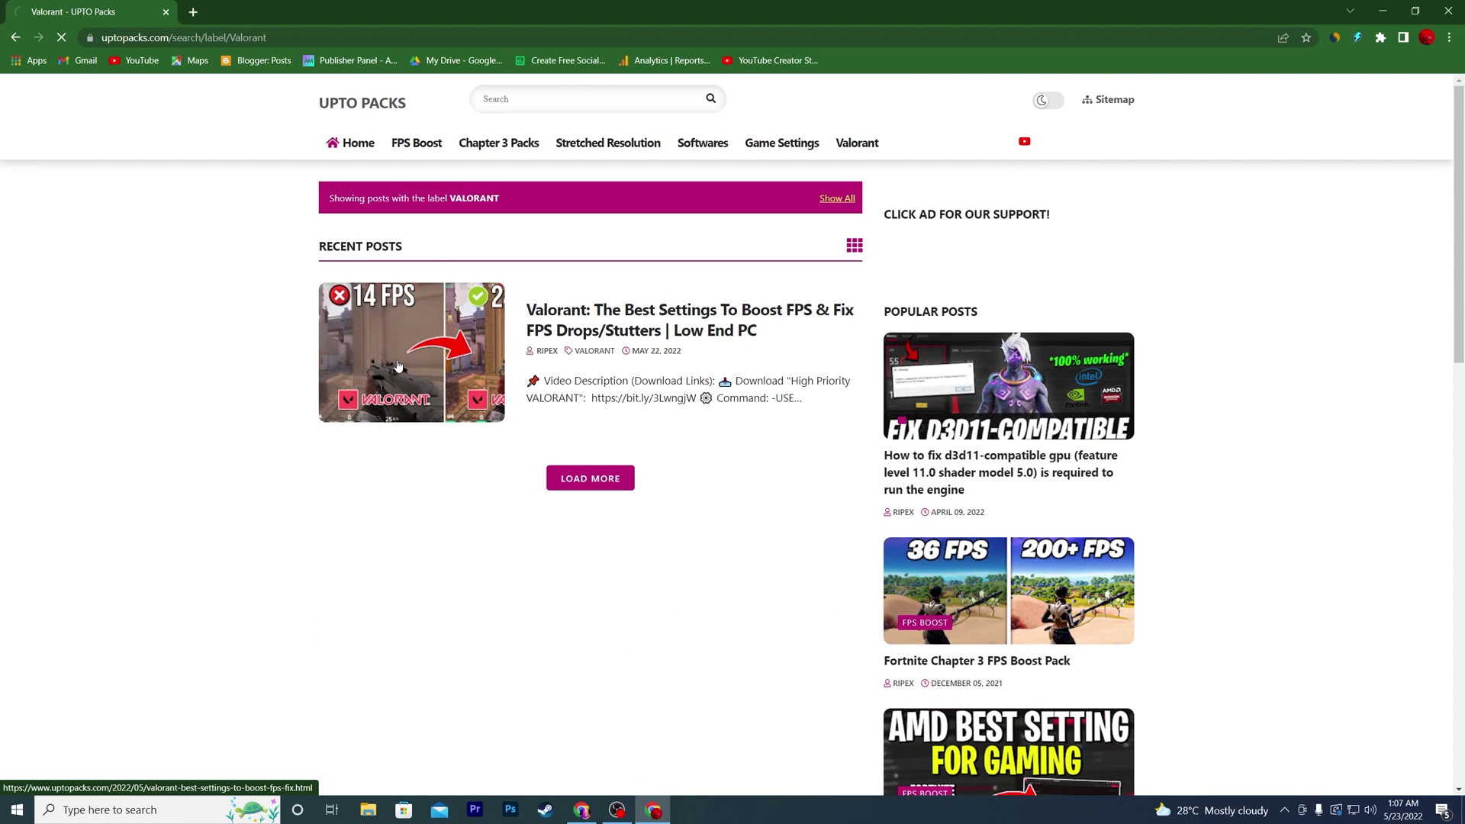
pyautogui.click(398, 358)
pyautogui.scroll(-6, 536, 333)
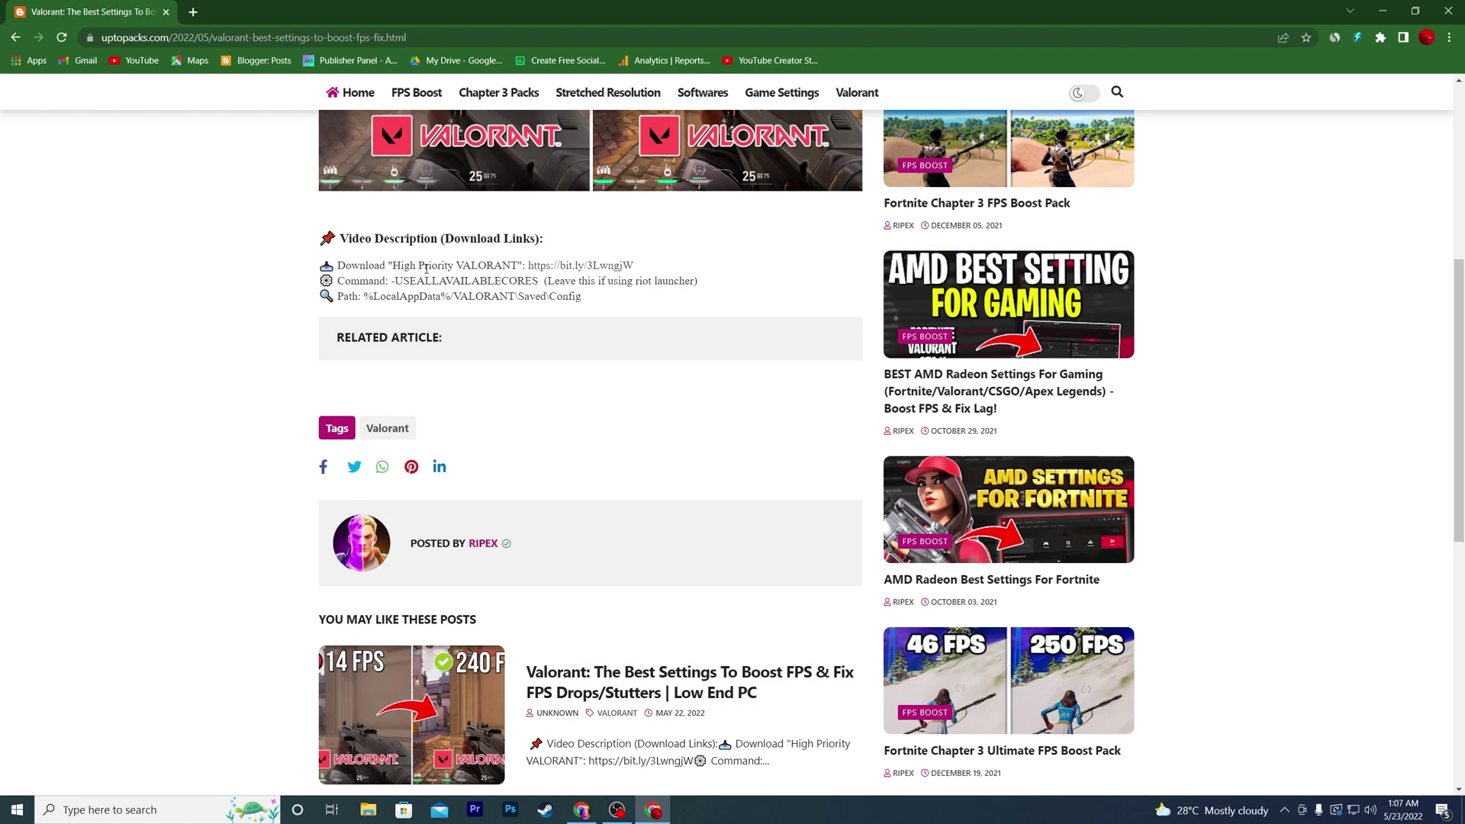
pyautogui.click(582, 265)
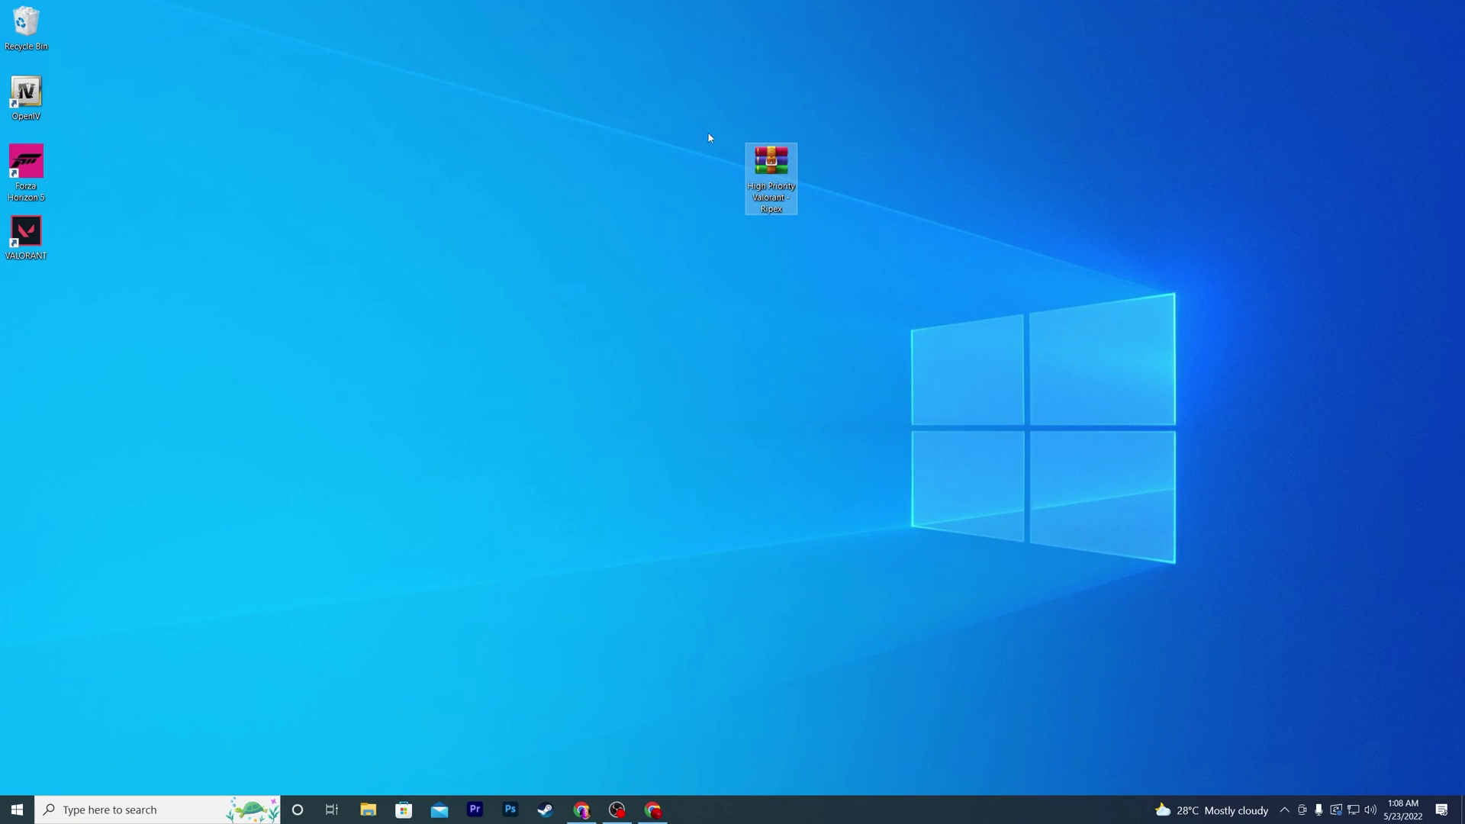
# Step: Extract the High Priority Valorant archive, placing both registry files on the desktop
pyautogui.rightClick(755, 157)
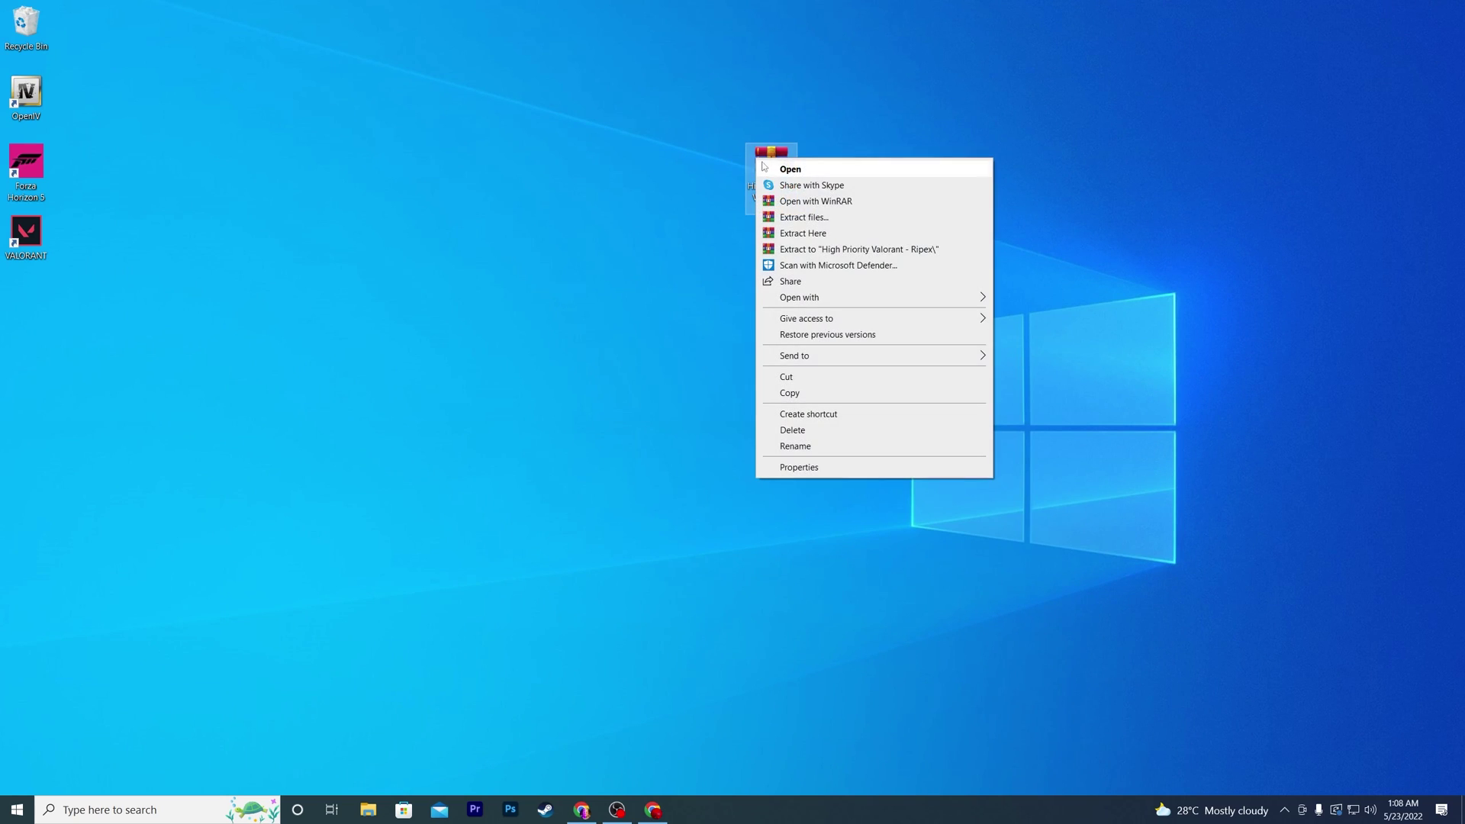
pyautogui.click(782, 233)
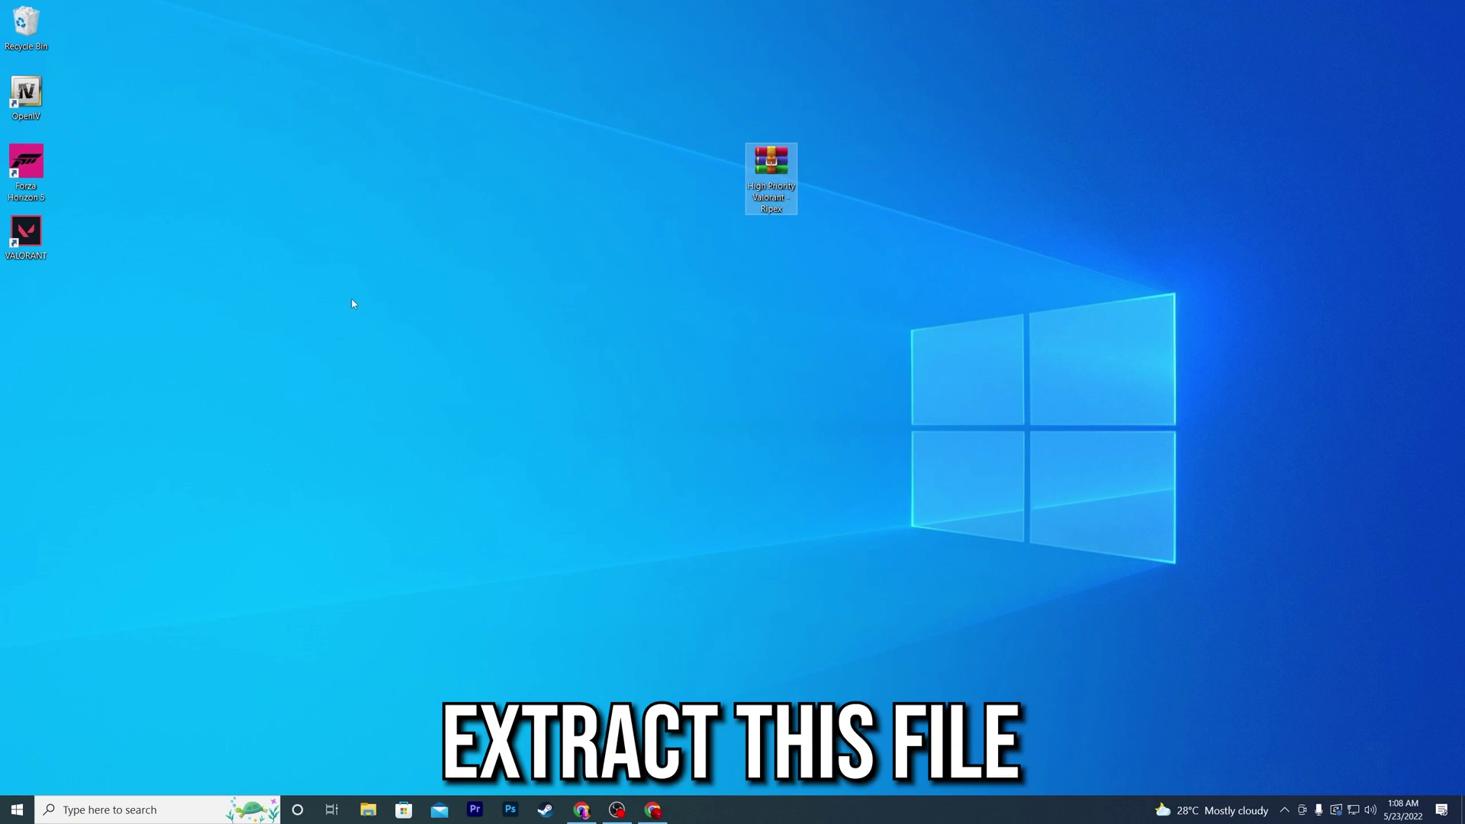
pyautogui.moveTo(99, 303); pyautogui.dragTo(564, 251)
pyautogui.click(530, 229)
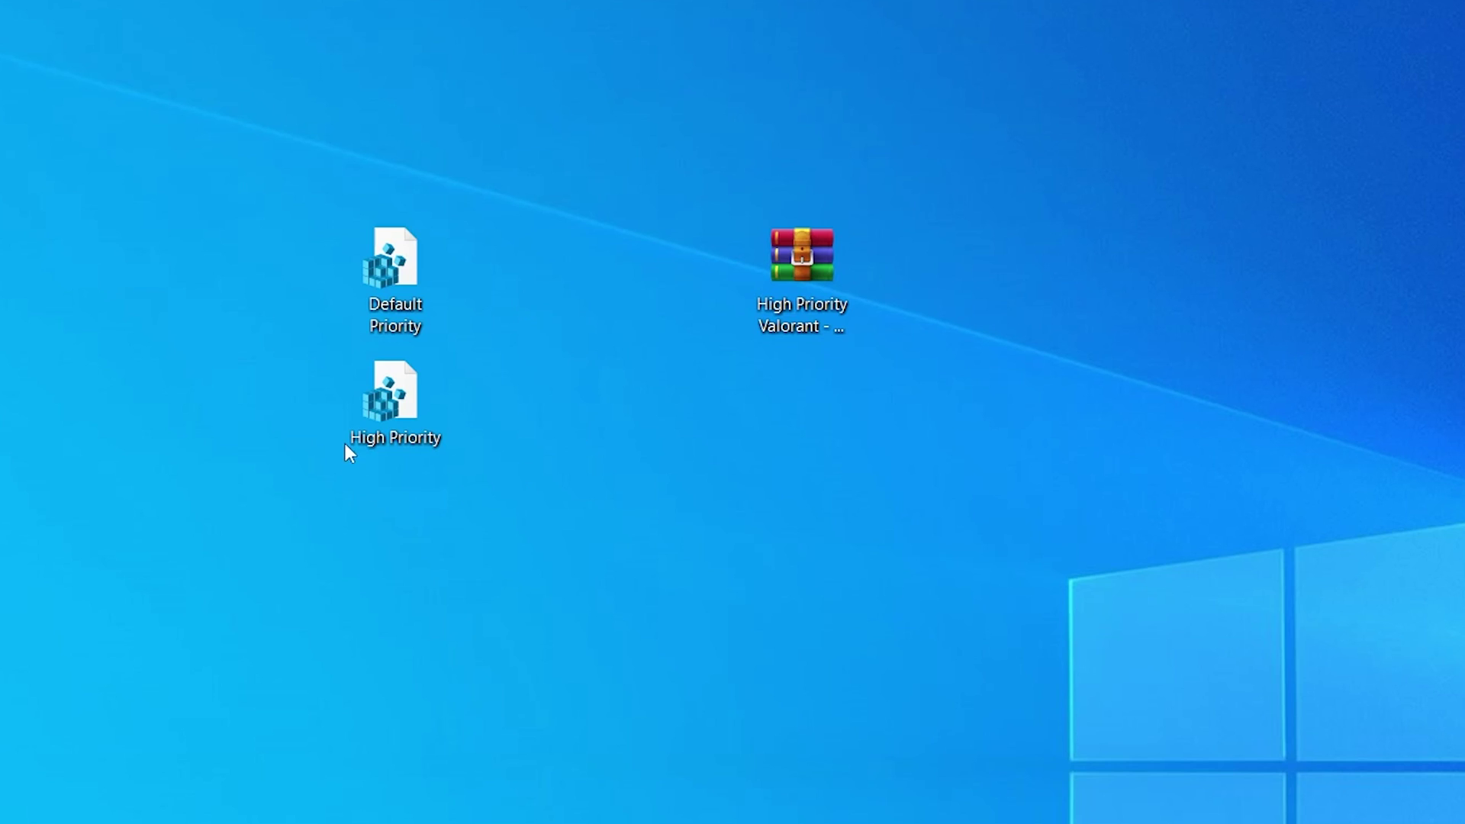
# Step: Merge High Priority.reg into the registry and dismiss the success message
pyautogui.doubleClick(406, 414)
pyautogui.click(917, 752)
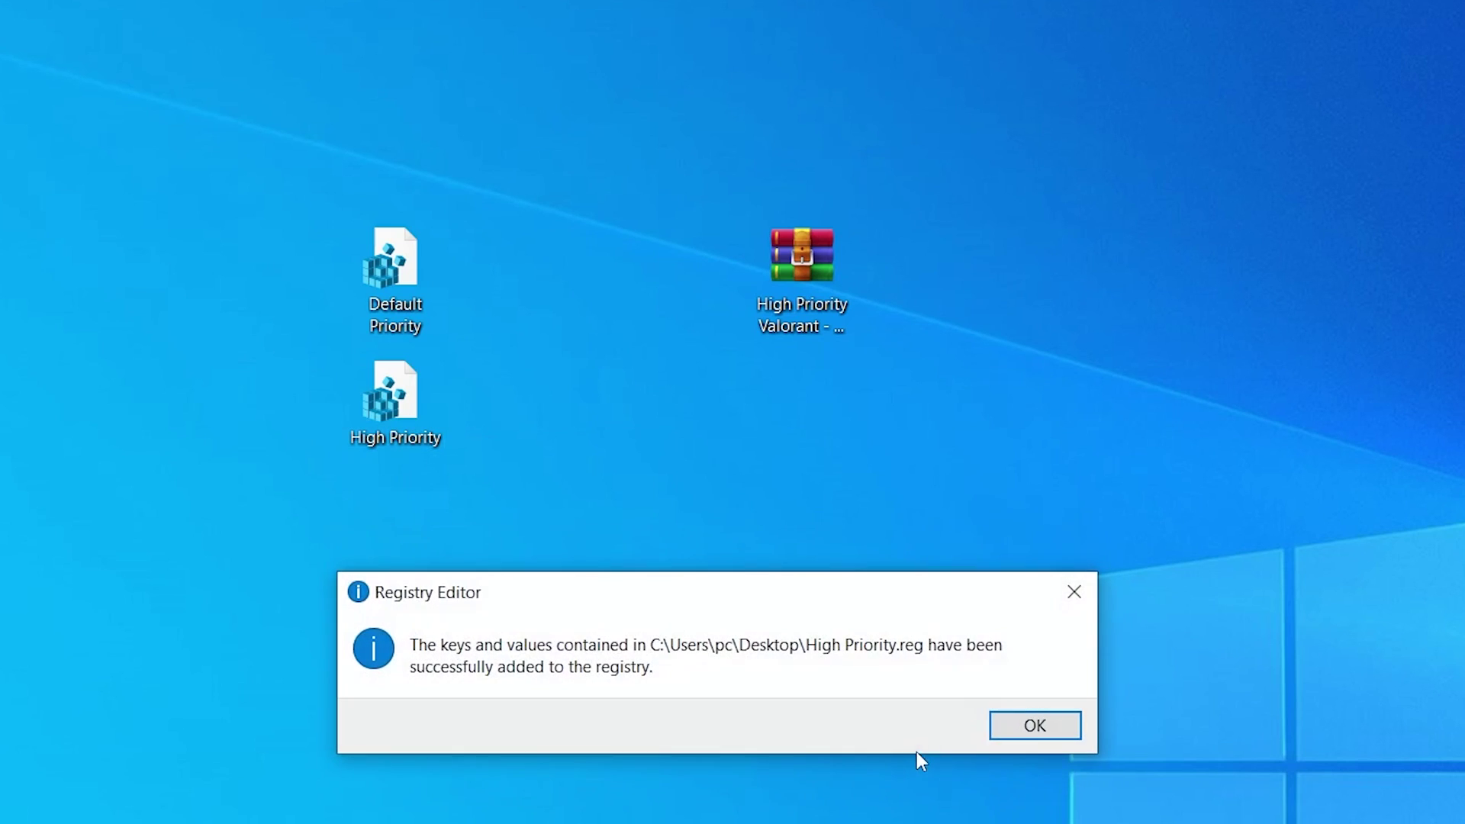
pyautogui.click(1050, 715)
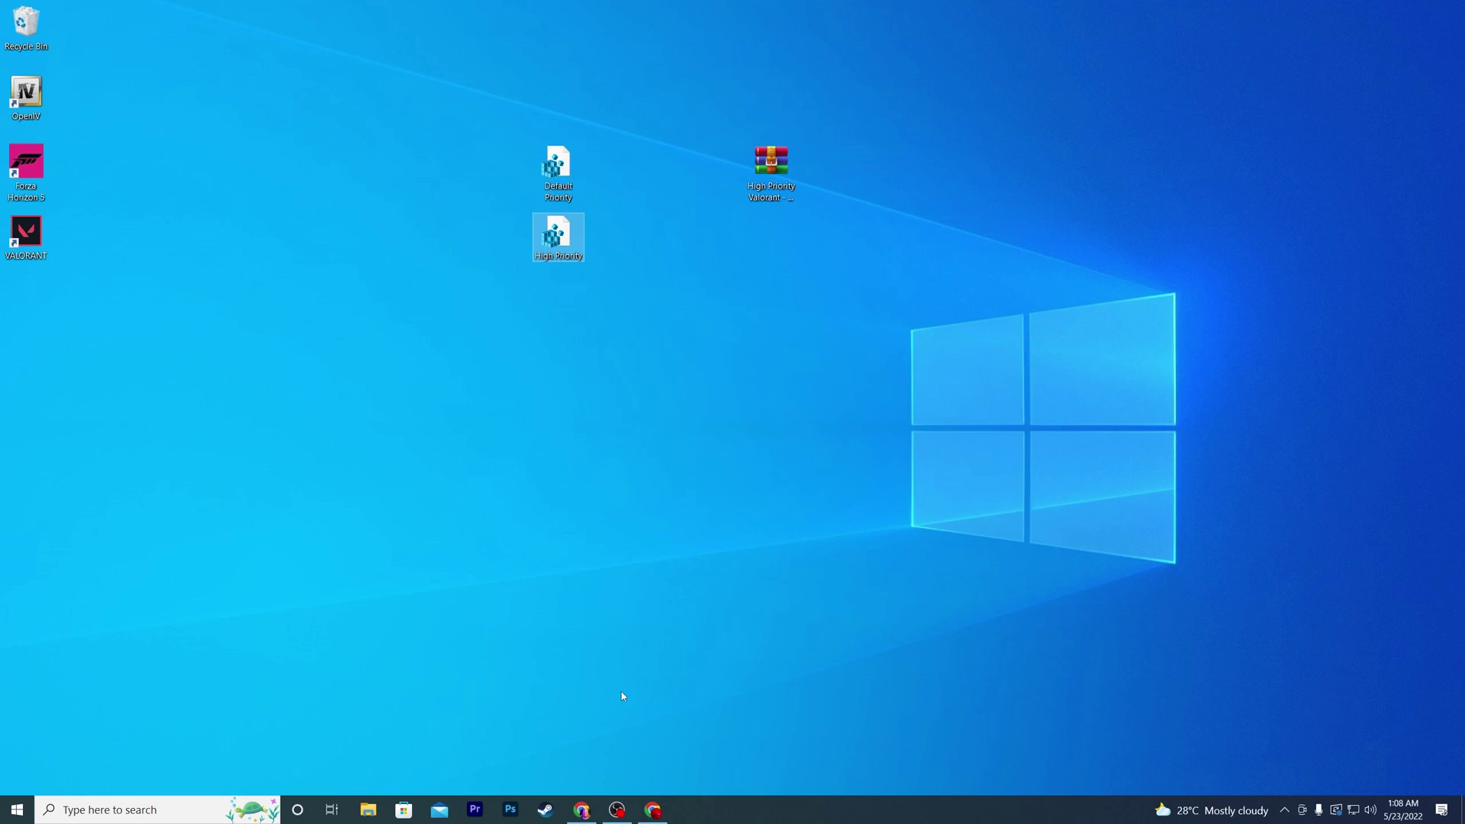
pyautogui.click(652, 809)
# Step: Copy the -USEALLAVAILABLECORES command from the Valorant settings article
pyautogui.hotkey('ctrl', 'Tab')
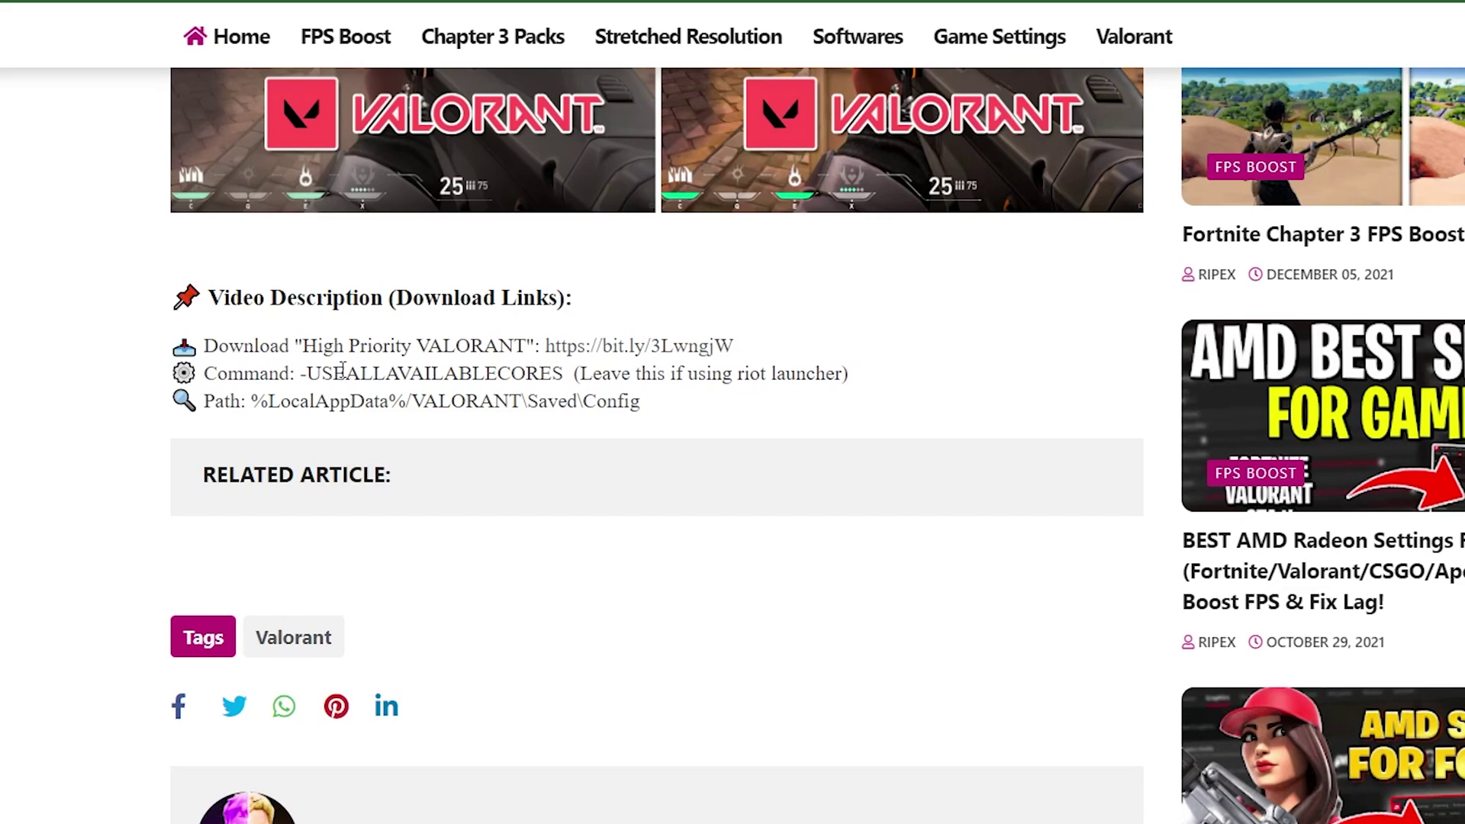
pyautogui.moveTo(296, 373); pyautogui.dragTo(566, 391)
pyautogui.hotkey('ctrl', 'c')
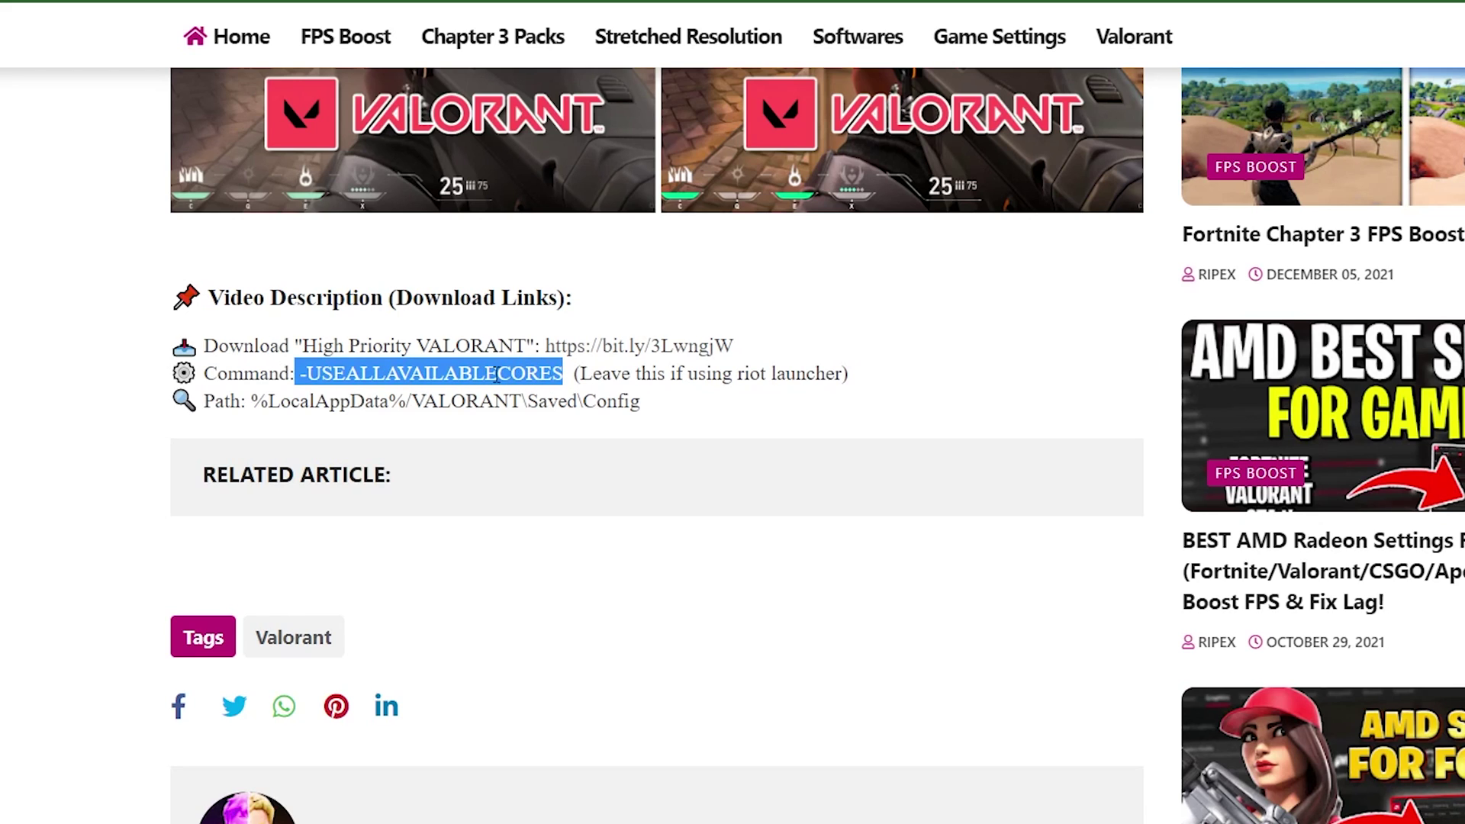
pyautogui.rightClick(400, 375)
pyautogui.click(456, 396)
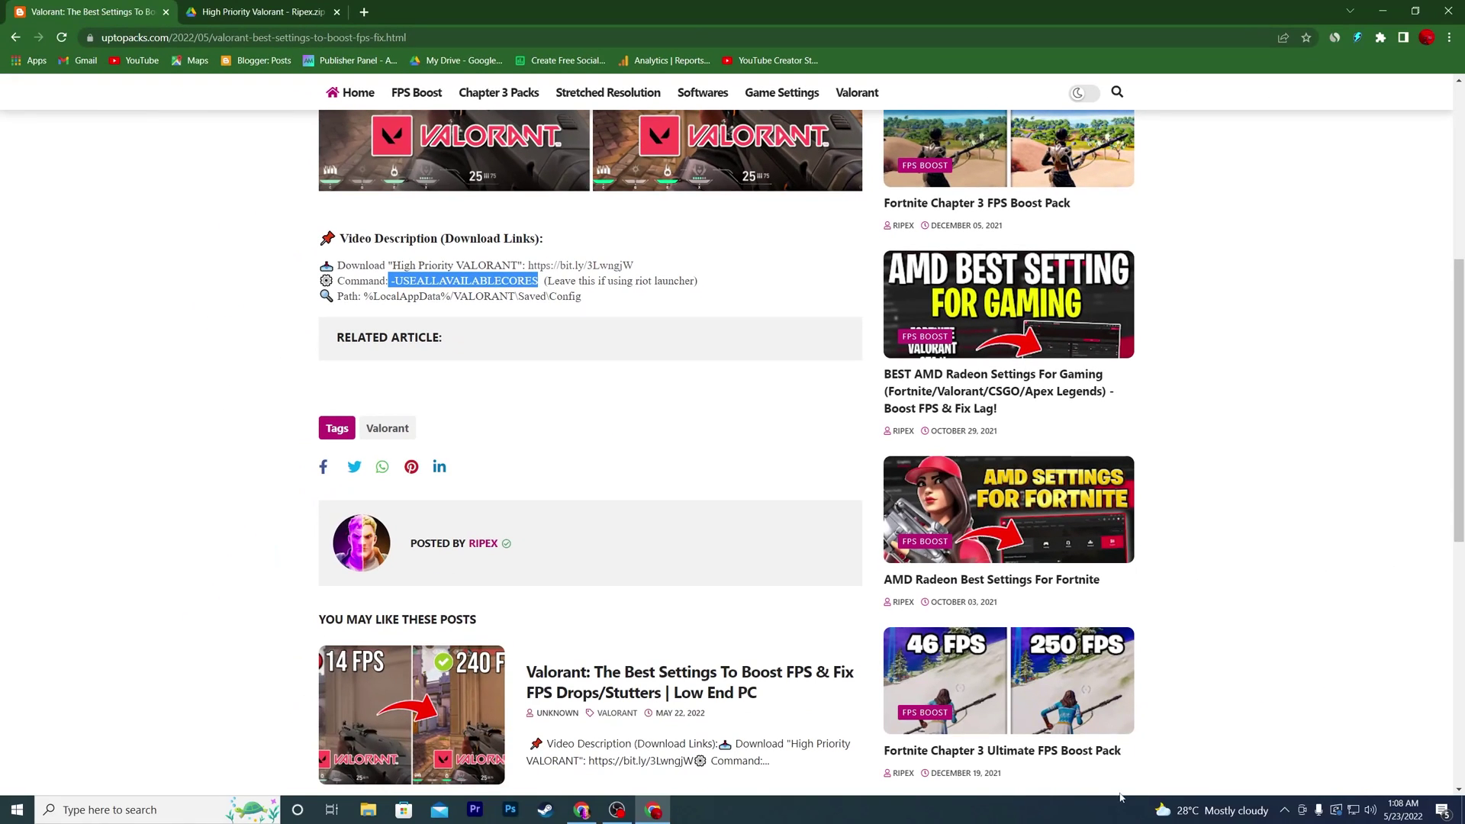
pyautogui.click(1285, 810)
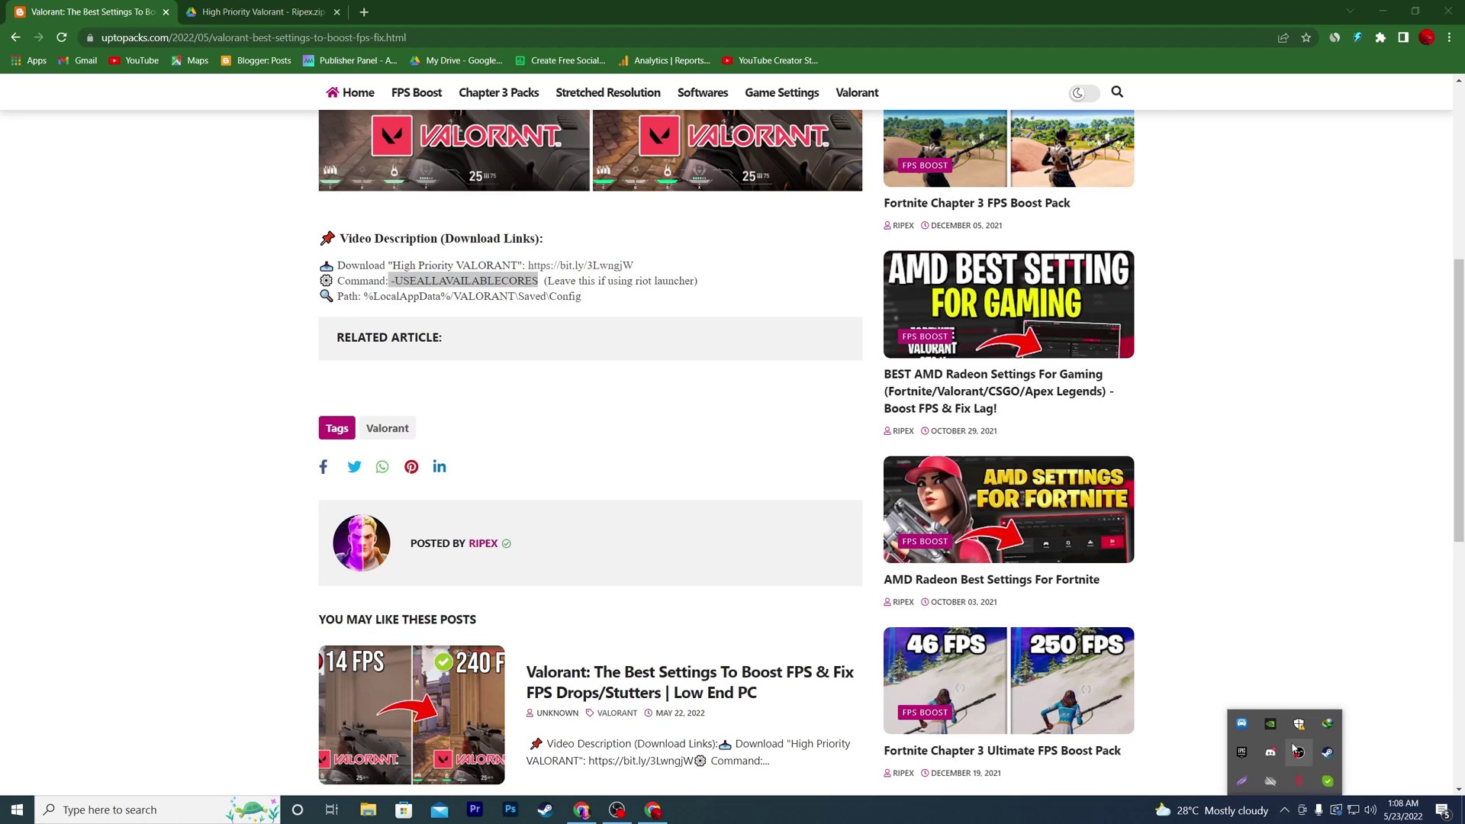
pyautogui.click(1241, 752)
# Step: Paste -USEALLAVAILABLECORES as VALORANT's additional command line argument in Epic Games Launcher settings
pyautogui.click(1123, 213)
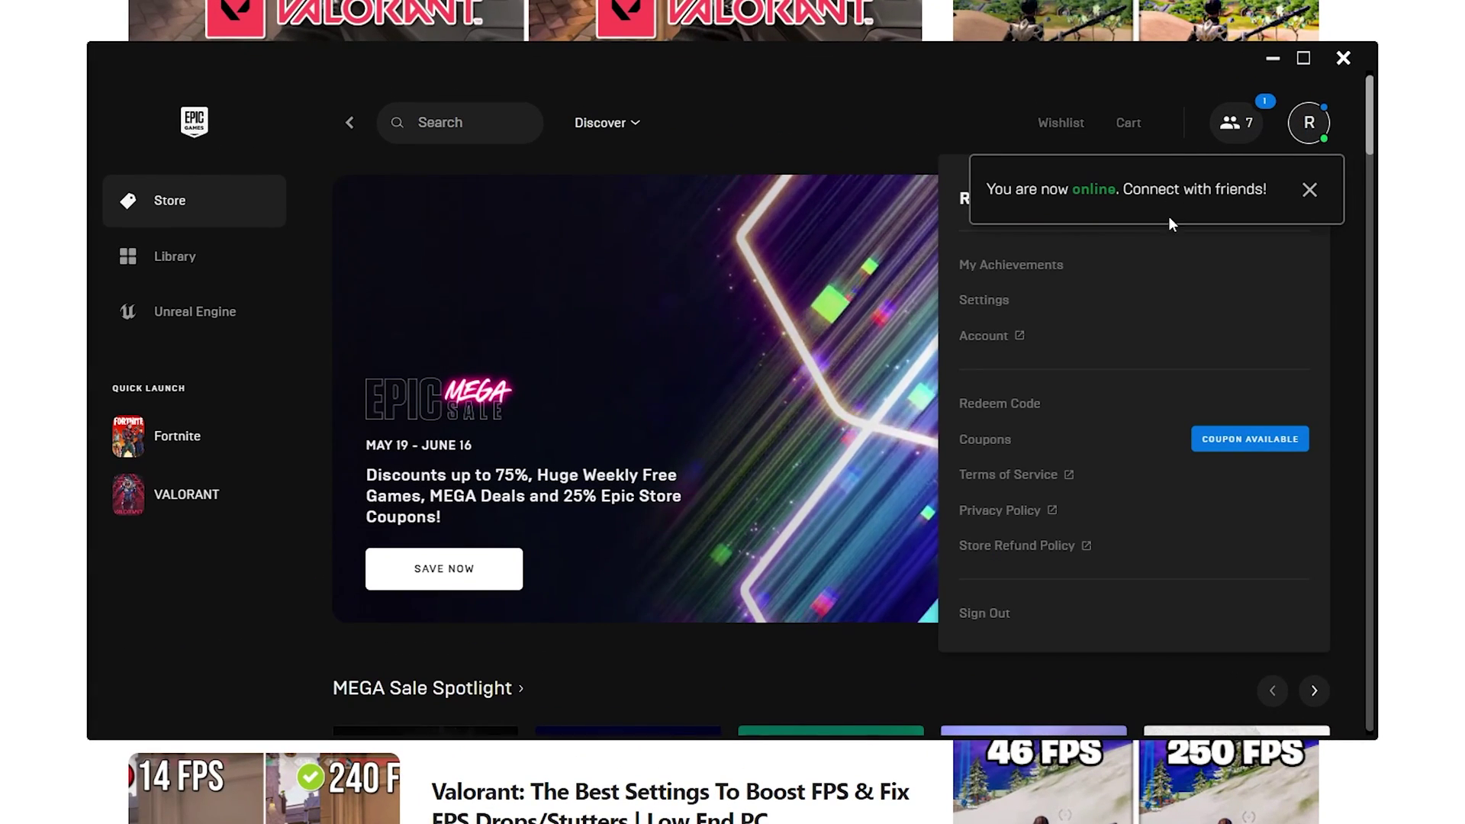
pyautogui.click(973, 304)
pyautogui.scroll(-1, 533, 418)
pyautogui.scroll(-10, 533, 420)
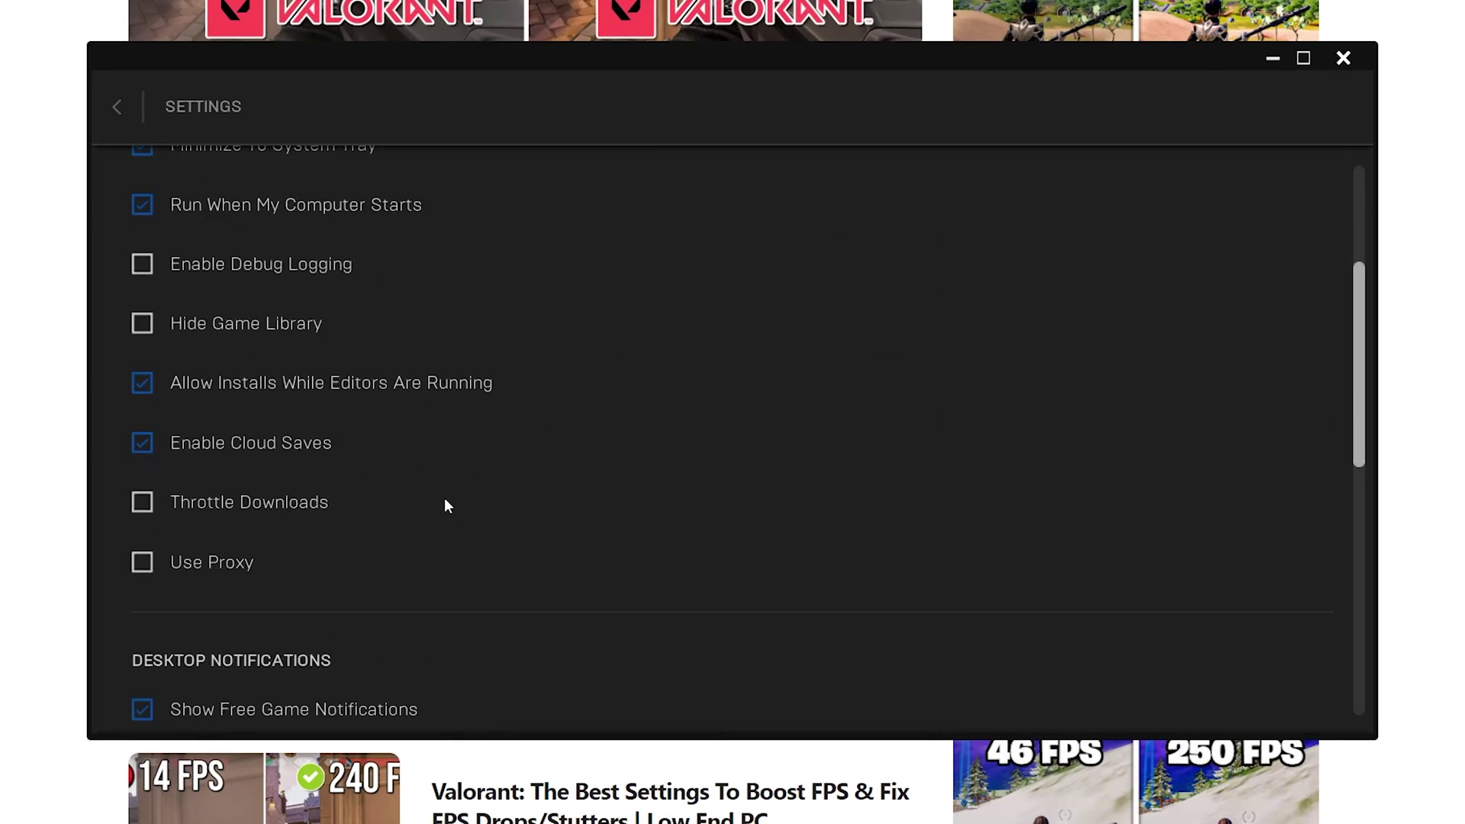
pyautogui.scroll(-3, 168, 601)
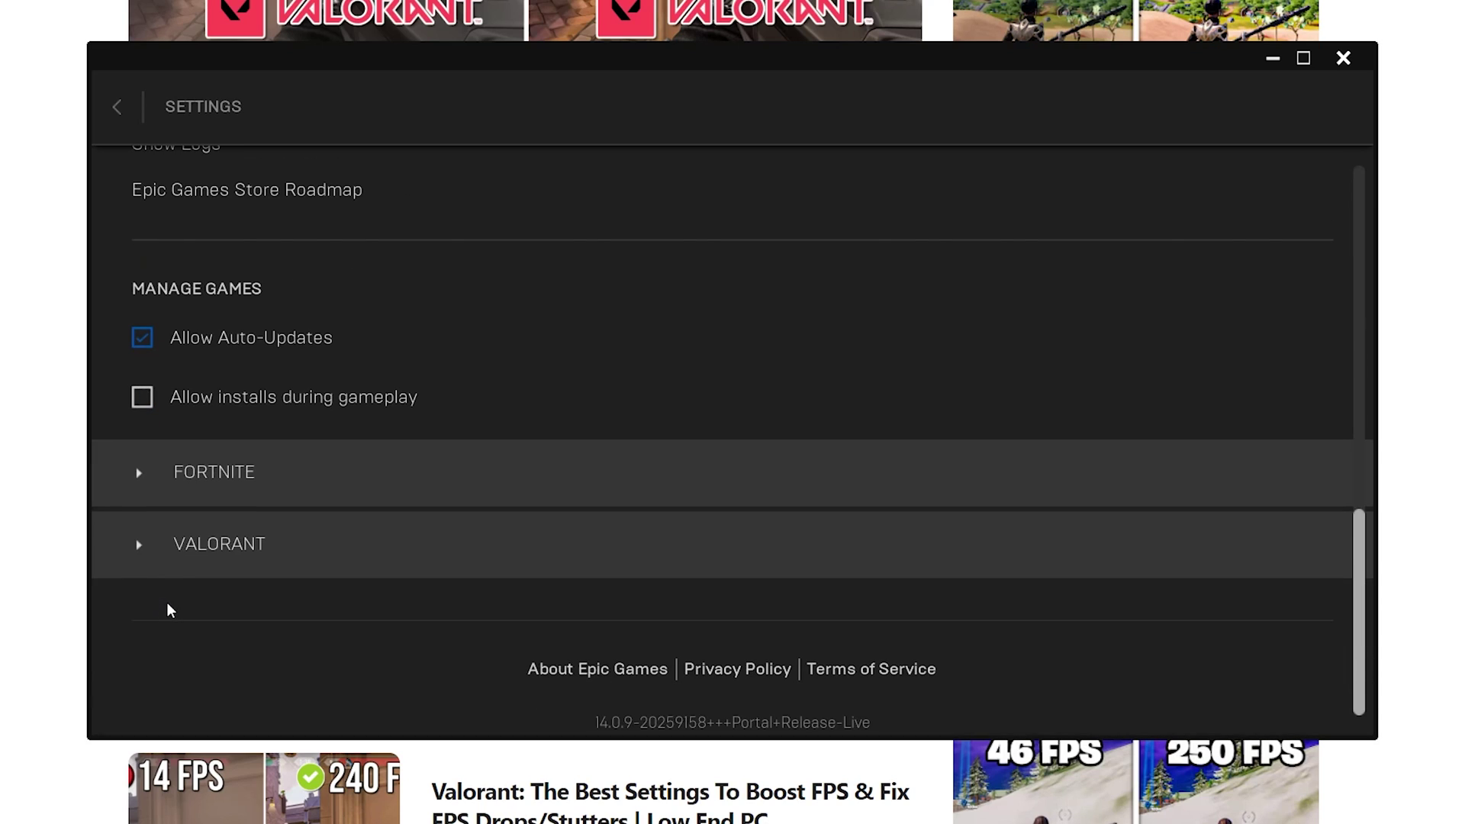
pyautogui.click(141, 555)
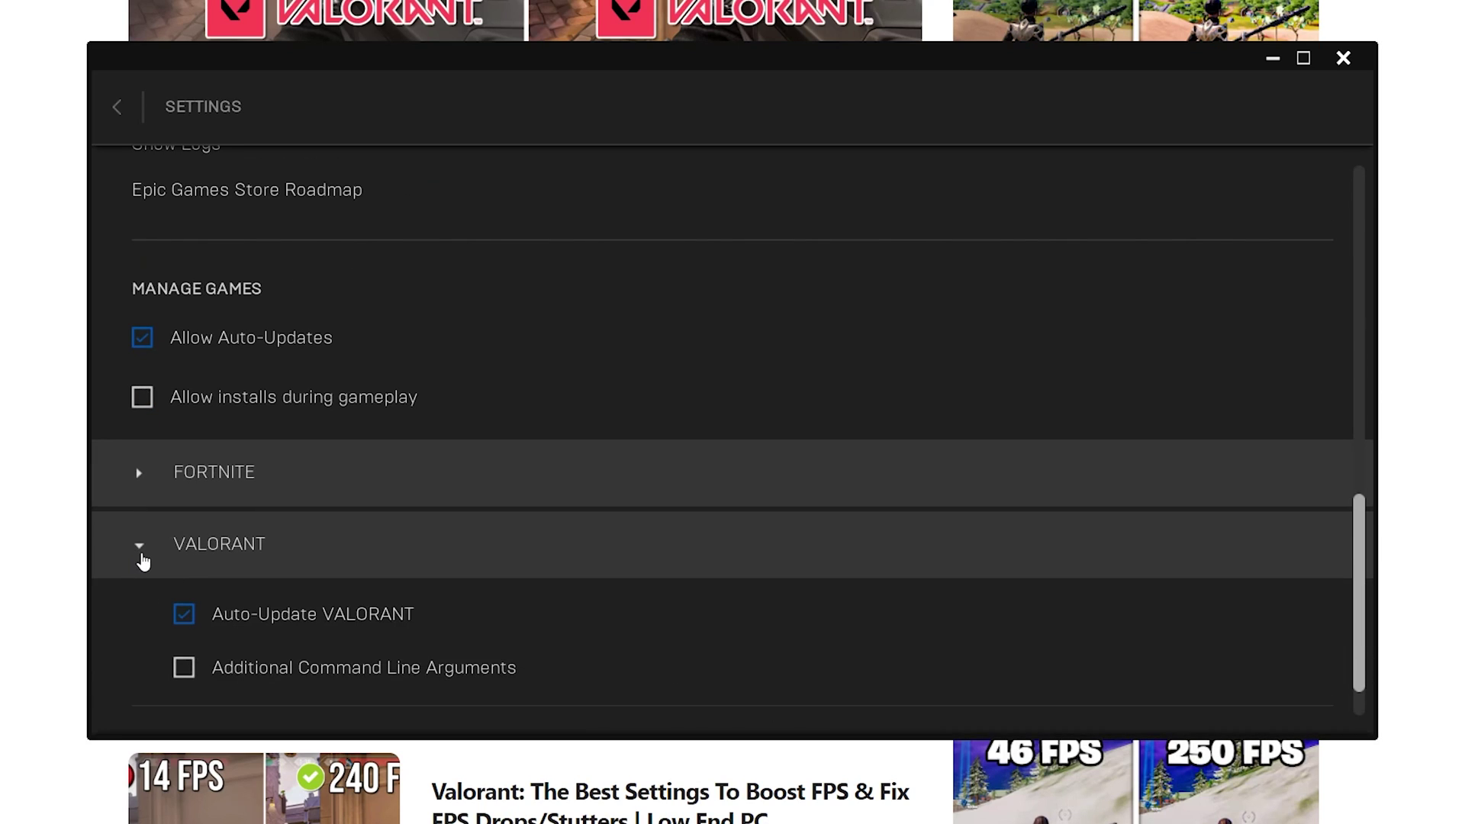
pyautogui.click(184, 668)
pyautogui.scroll(-1, 304, 641)
pyautogui.click(295, 648)
pyautogui.hotkey('ctrl', 'v')
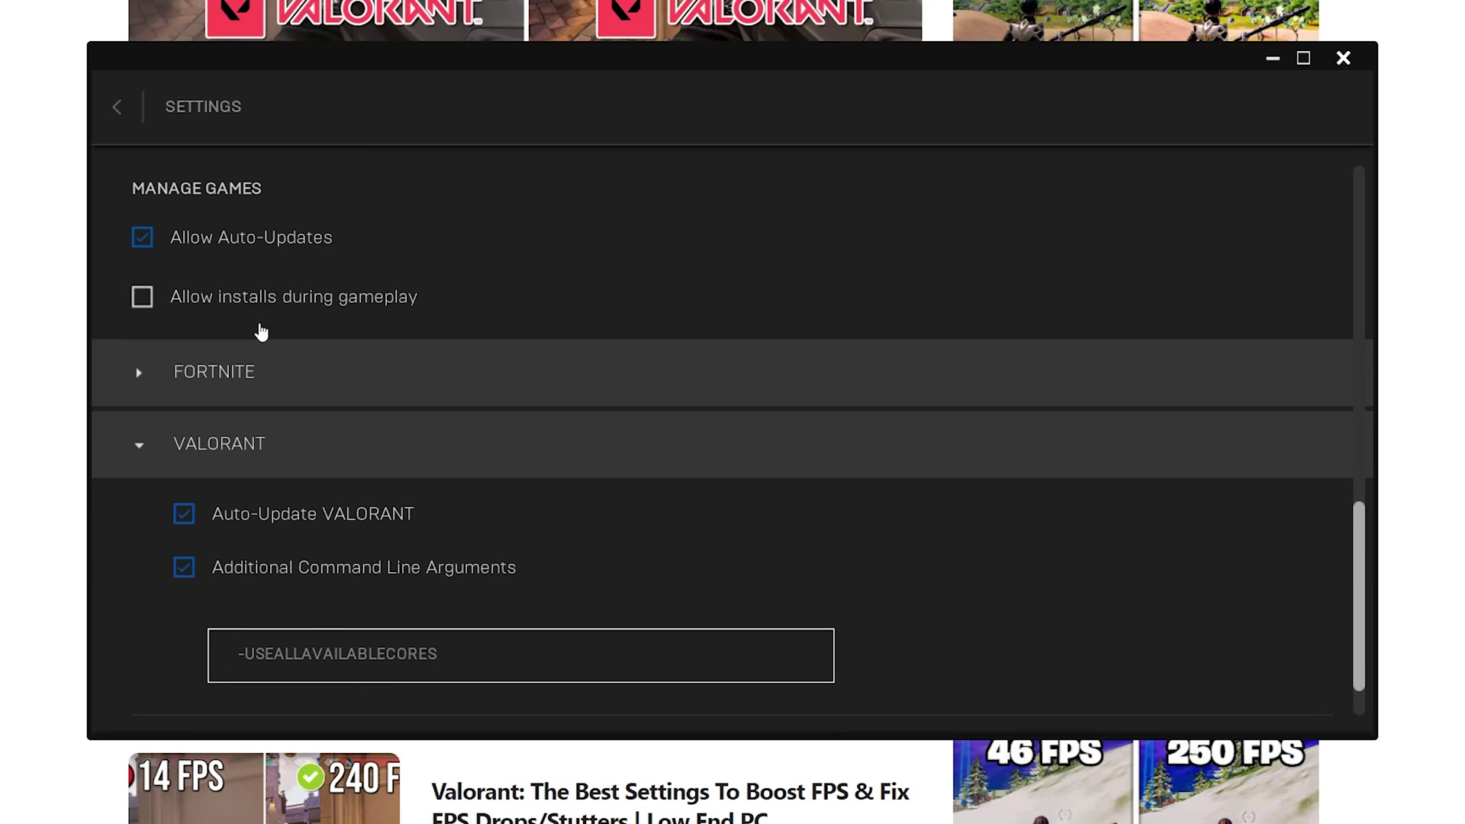
pyautogui.click(116, 108)
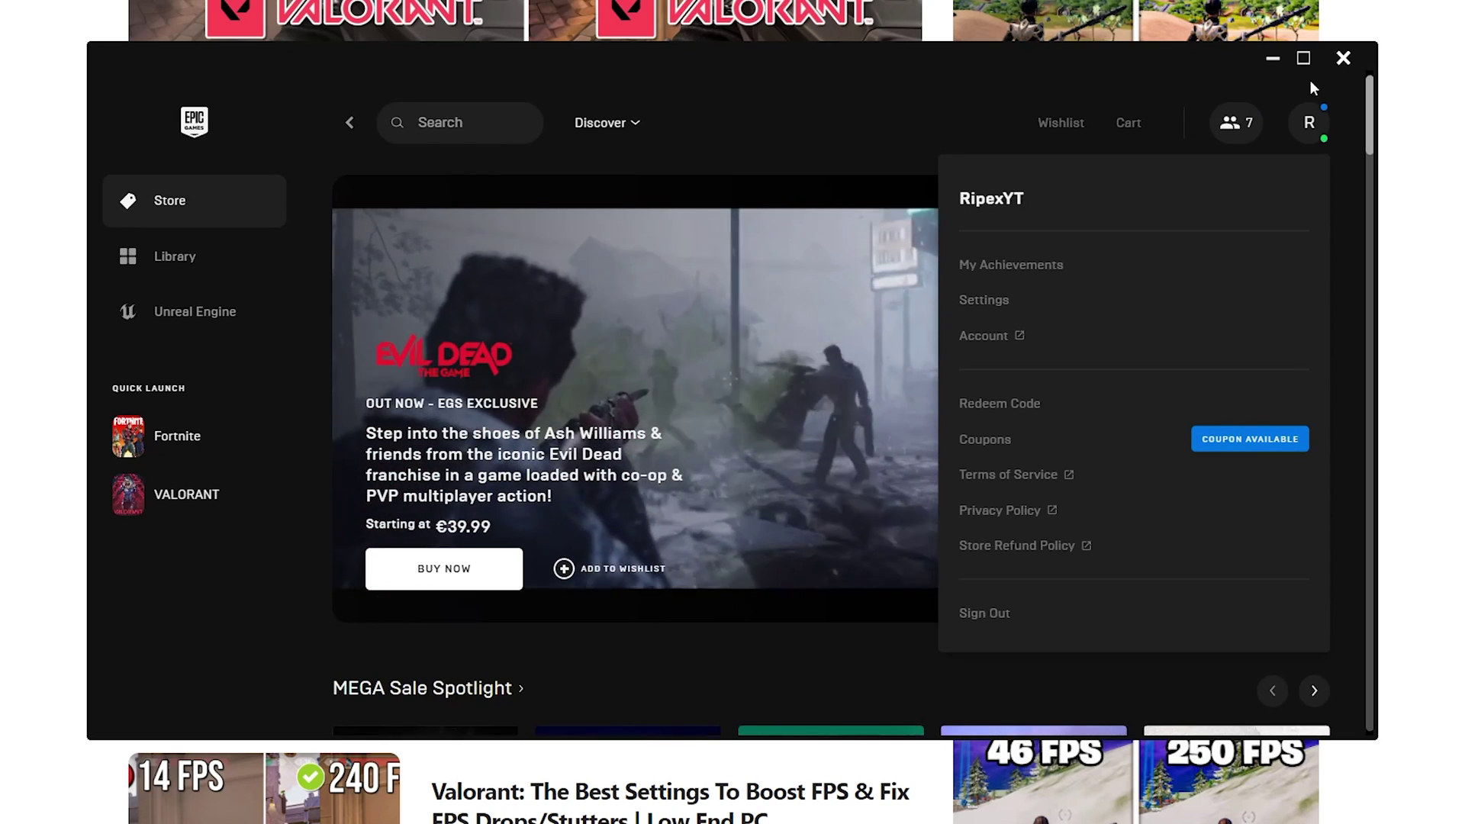
pyautogui.click(1343, 58)
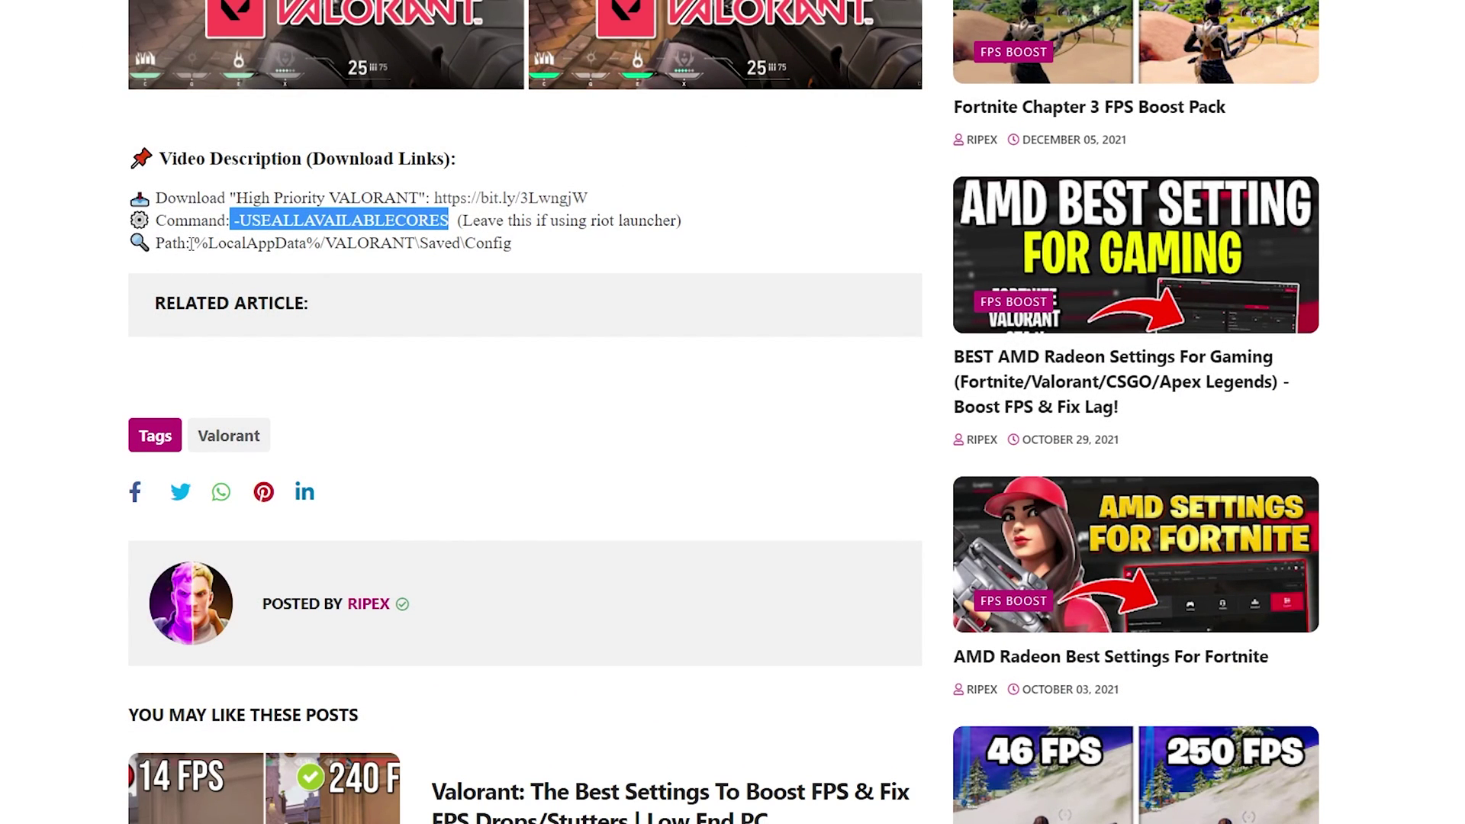
# Step: Copy the config path %LocalAppData%/VALORANT\Saved\Config from the article and switch to File Explorer
pyautogui.moveTo(196, 243); pyautogui.dragTo(515, 249)
pyautogui.hotkey('ctrl', 'c')
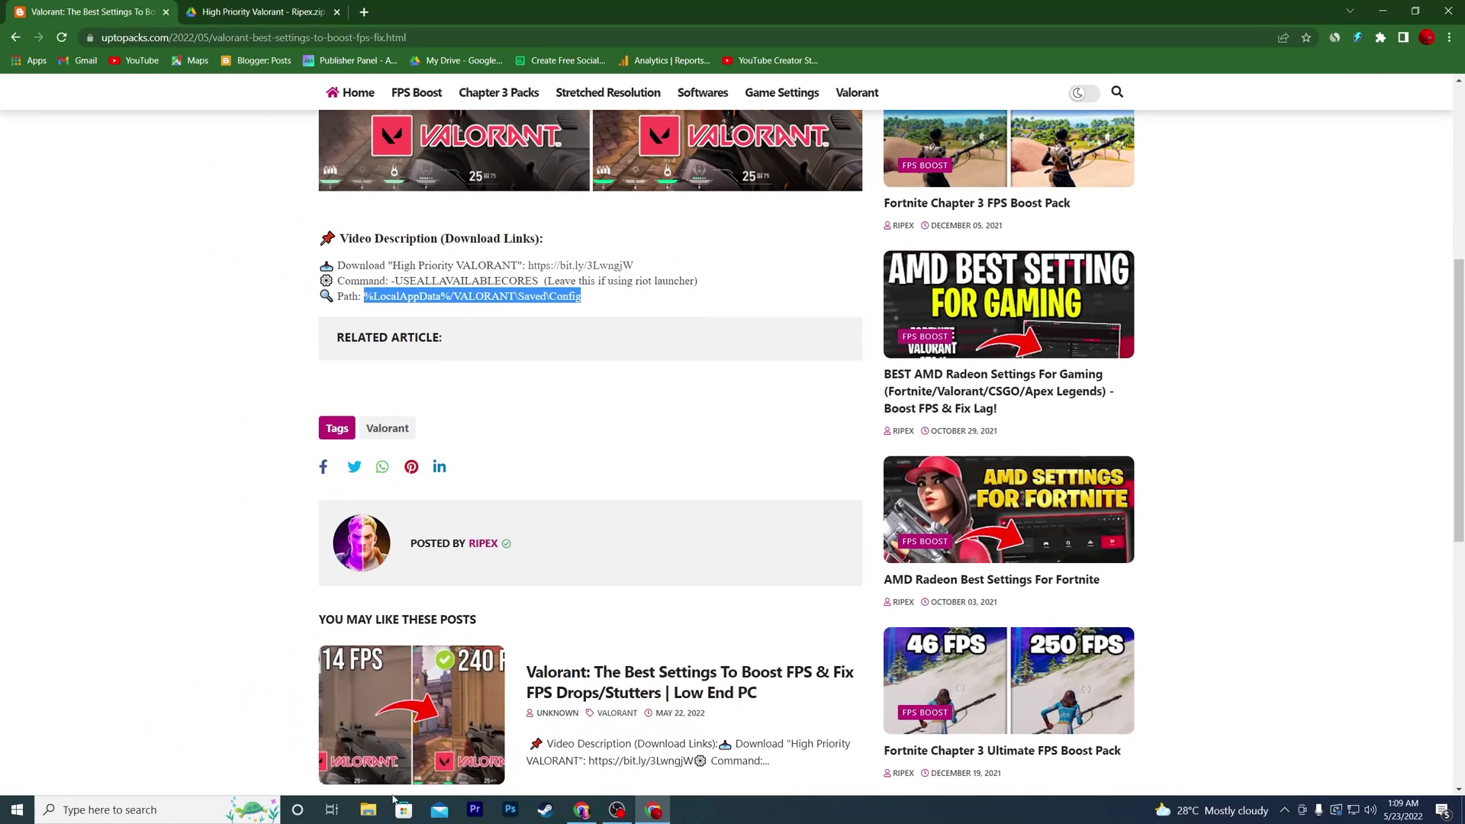
pyautogui.click(368, 810)
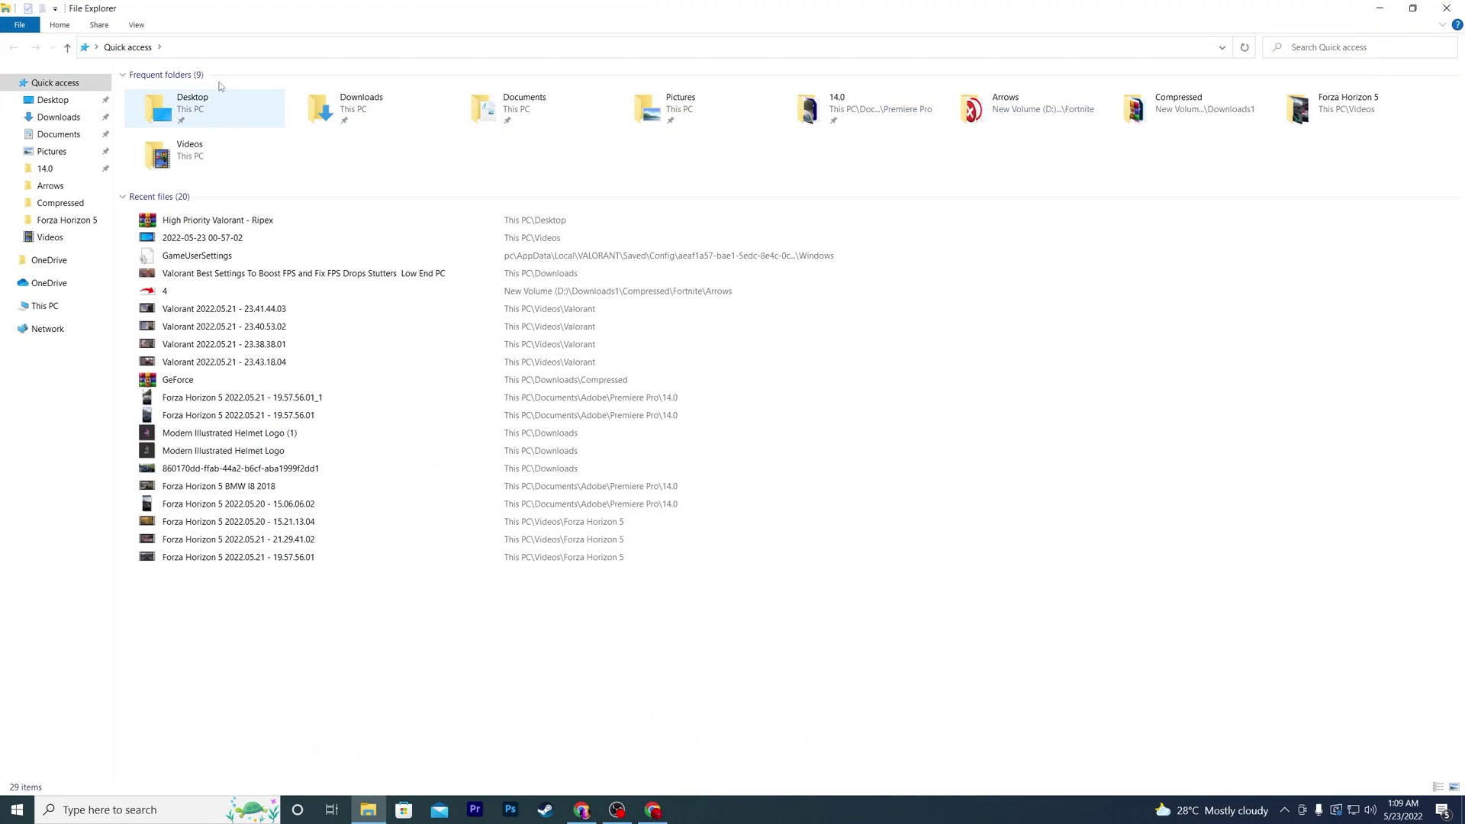
# Step: Go to the pasted Saved\Config path and open the account-ID folder's Windows subfolder
pyautogui.click(202, 45)
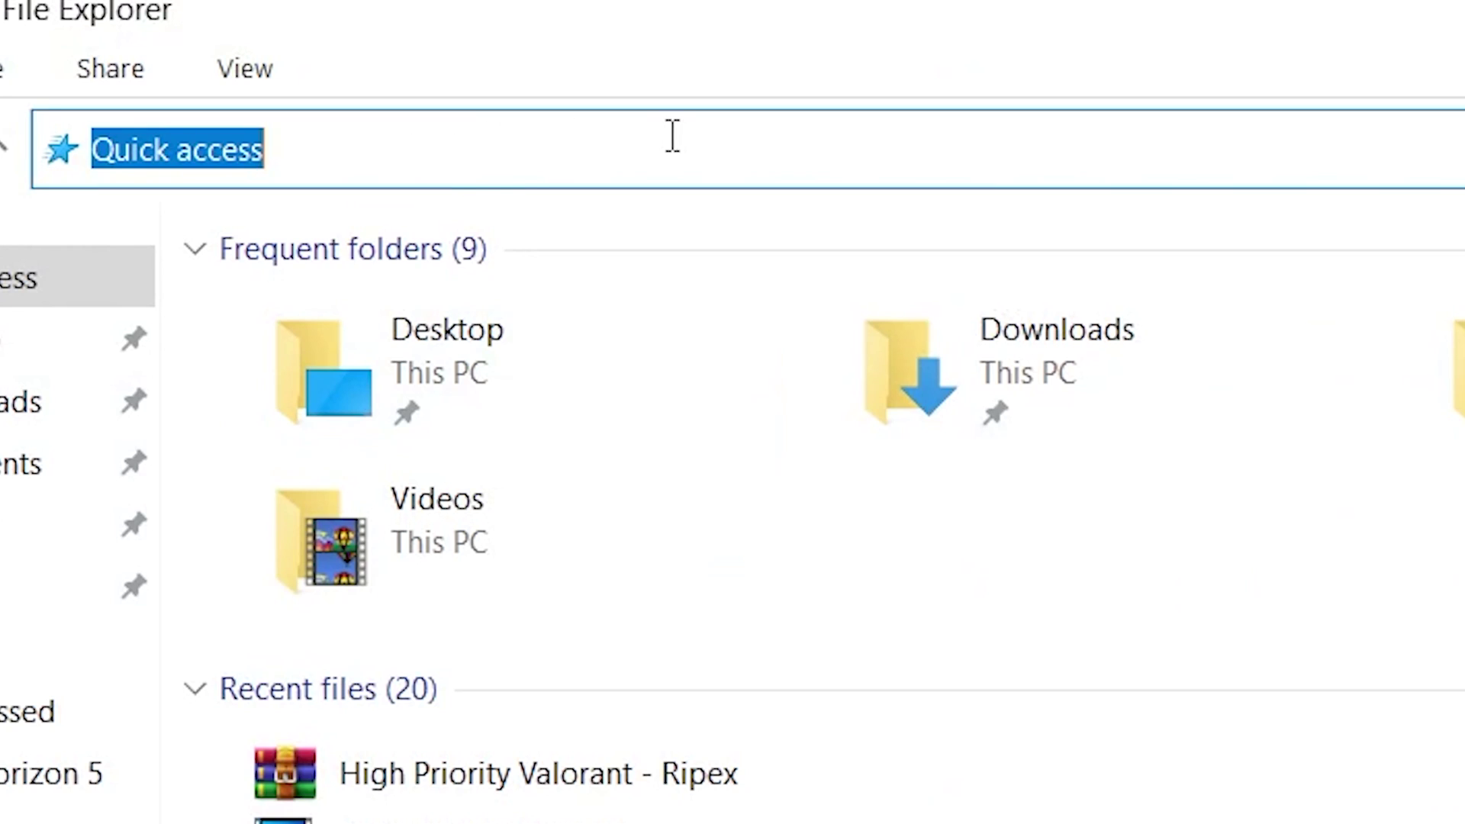
pyautogui.hotkey('ctrl', 'v')
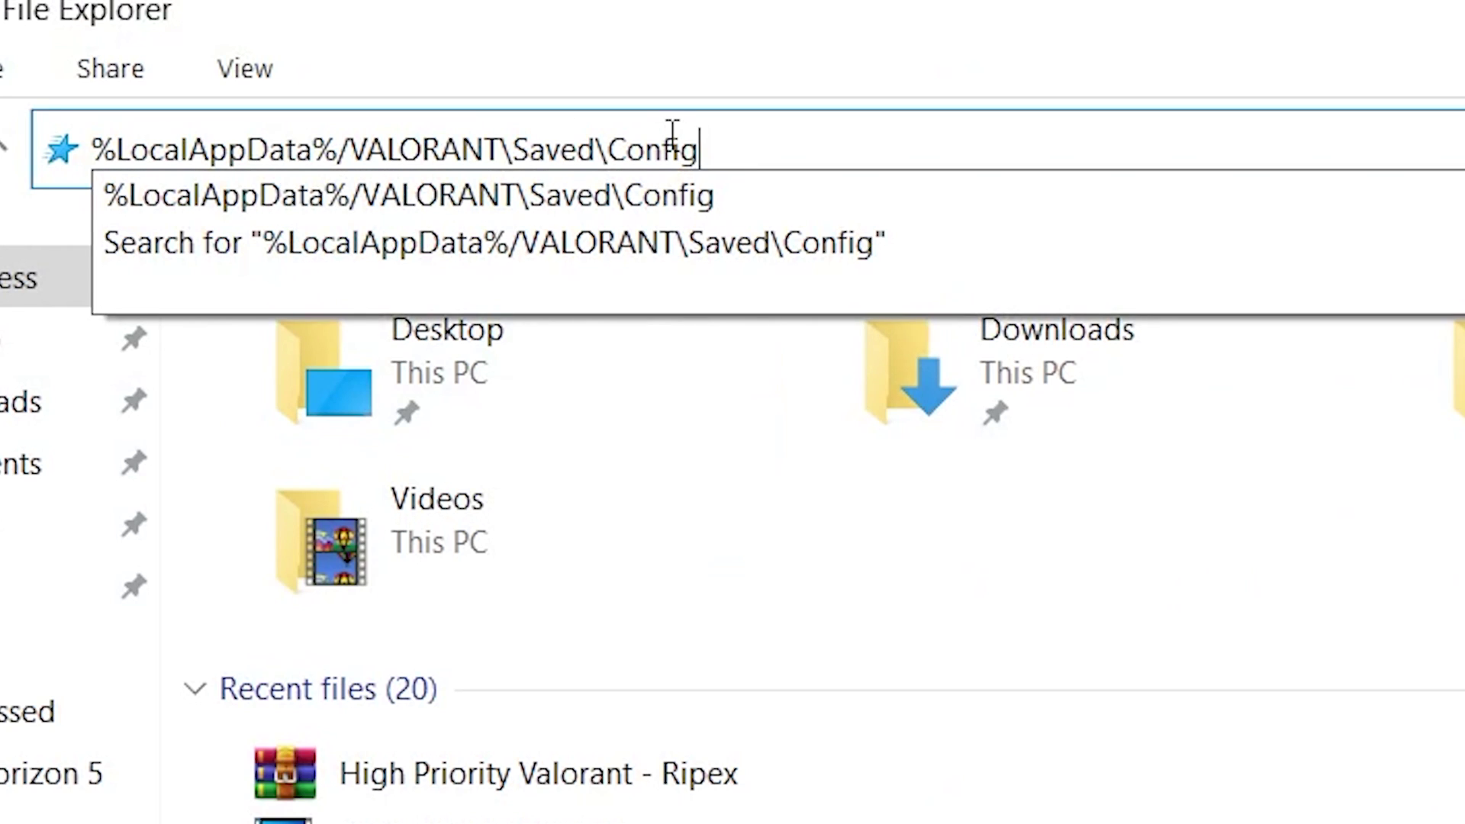
pyautogui.press('Return')
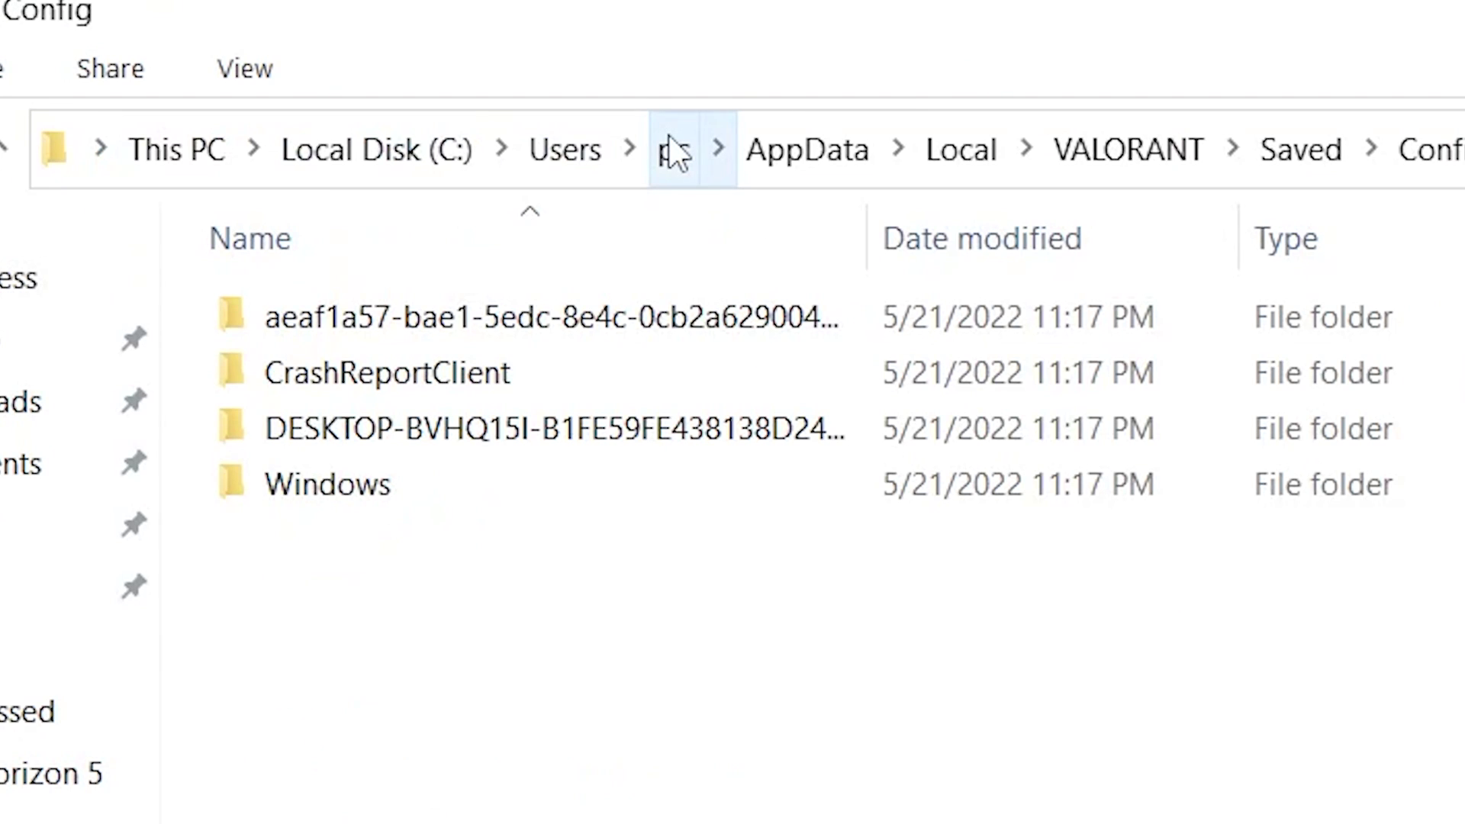
pyautogui.doubleClick(384, 336)
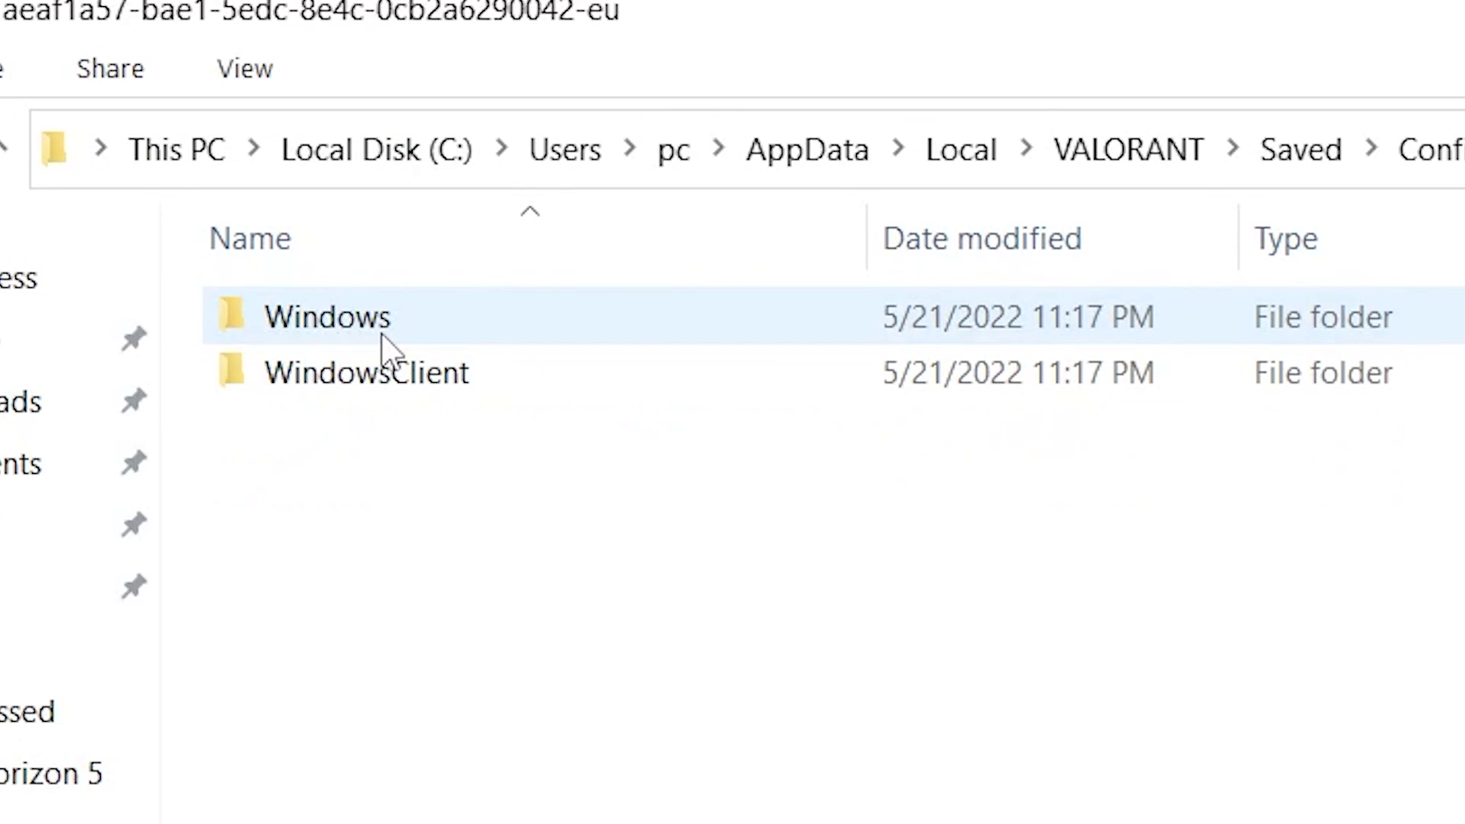
pyautogui.doubleClick(328, 335)
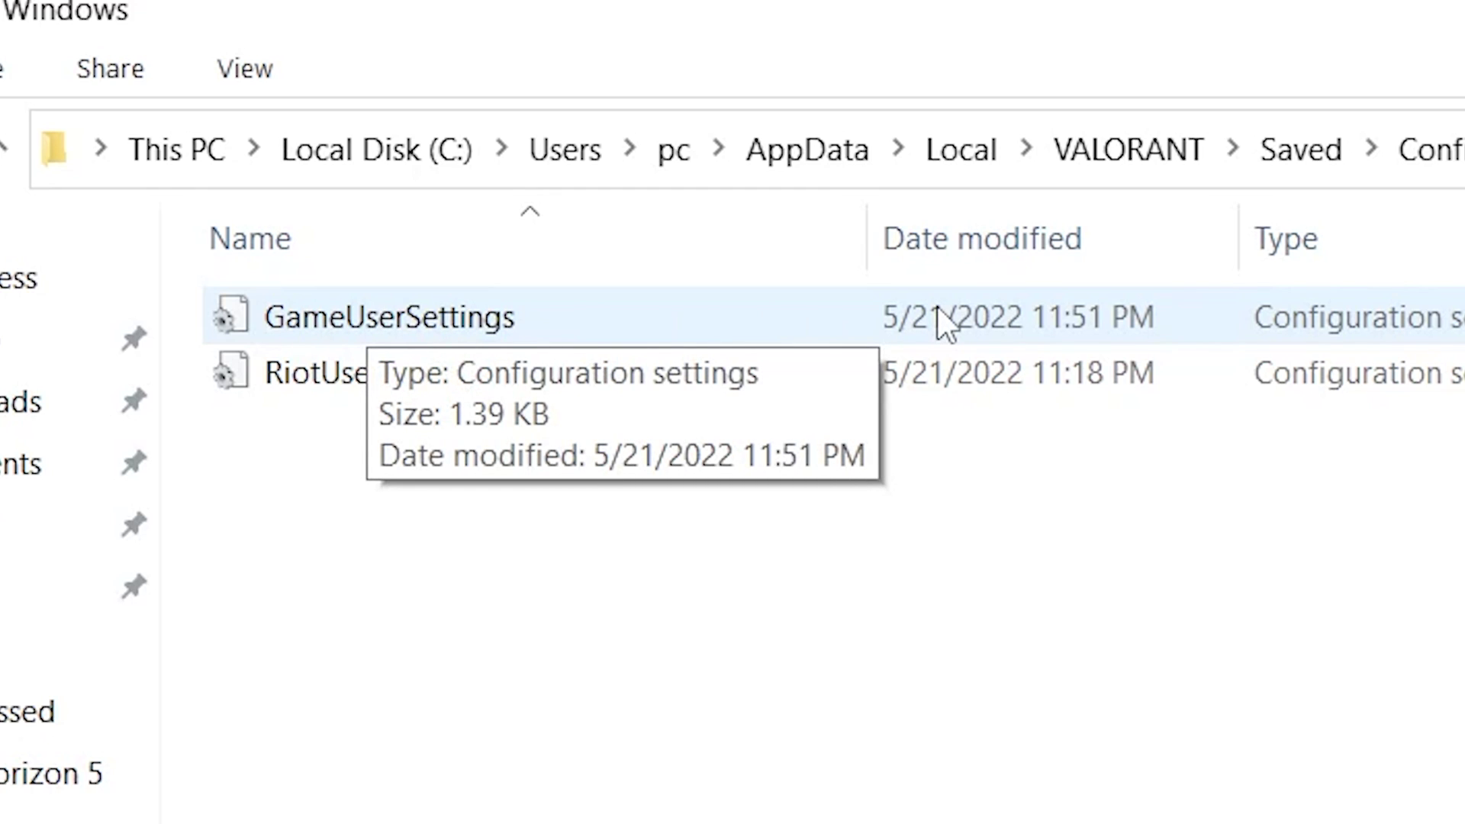
# Step: Confirm GameUserSettings has Read-only unticked, then open it for editing in Notepad
pyautogui.rightClick(393, 318)
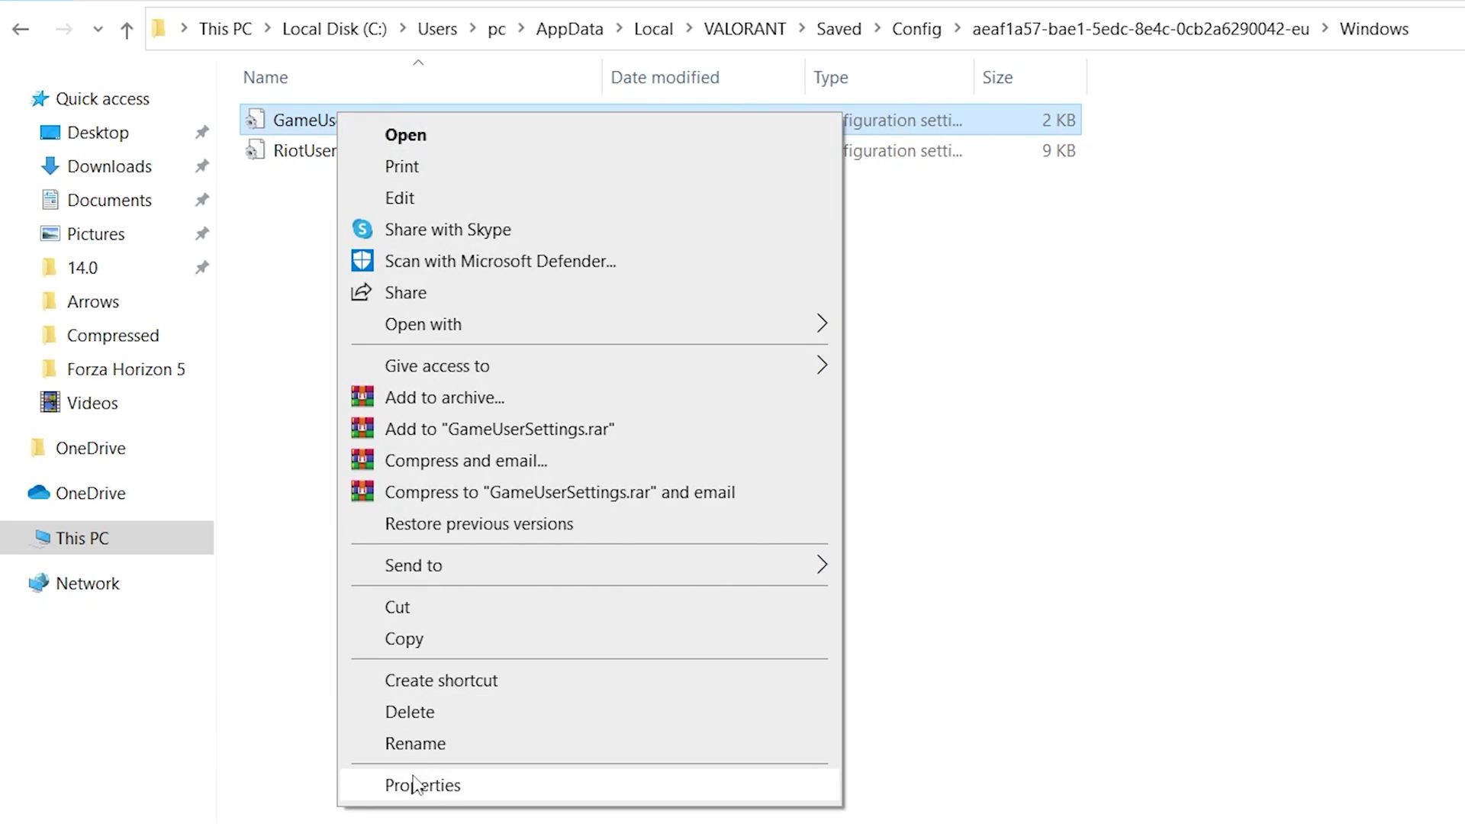
pyautogui.click(414, 784)
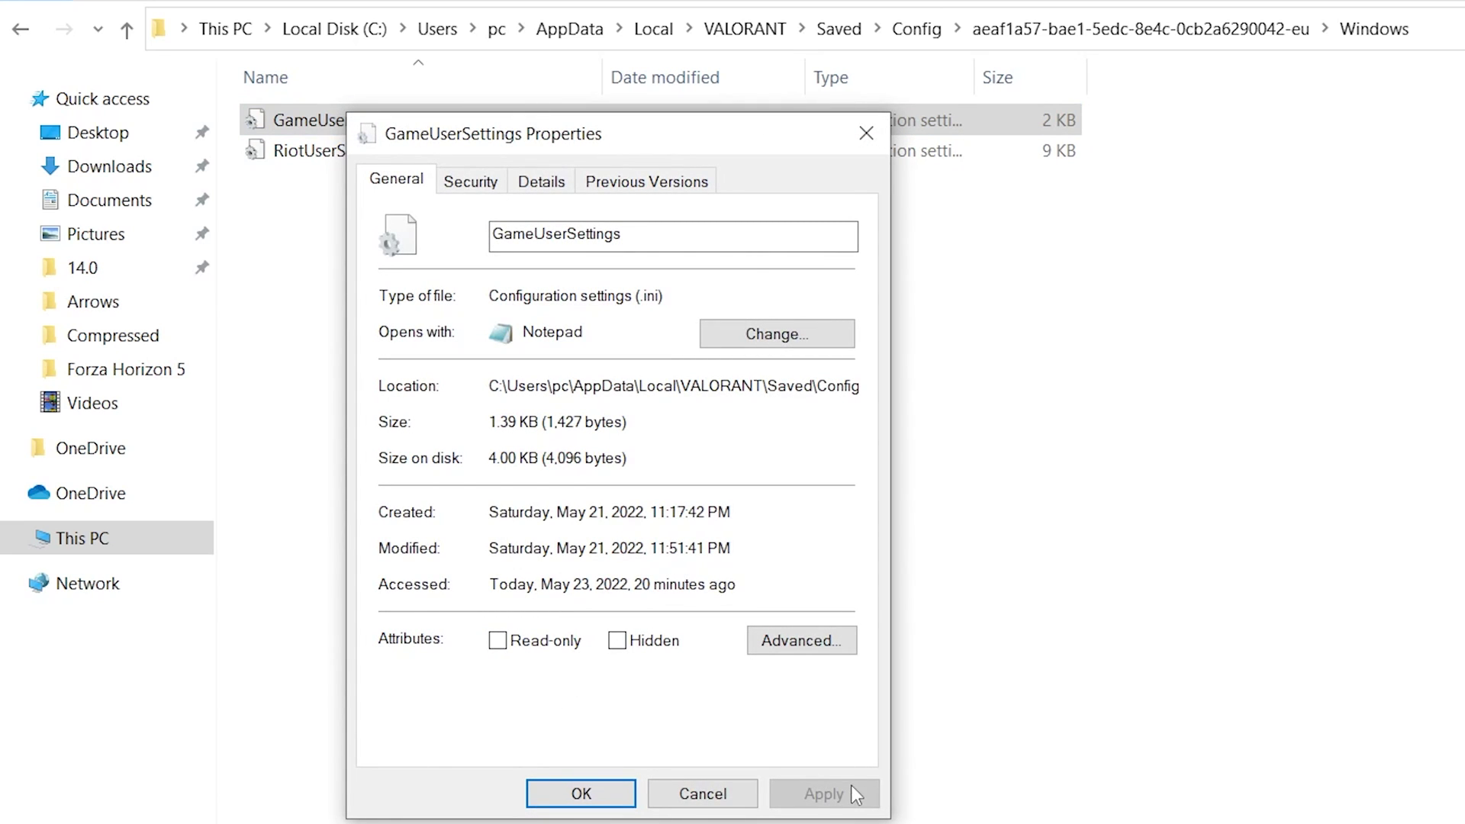
pyautogui.click(596, 793)
pyautogui.rightClick(298, 122)
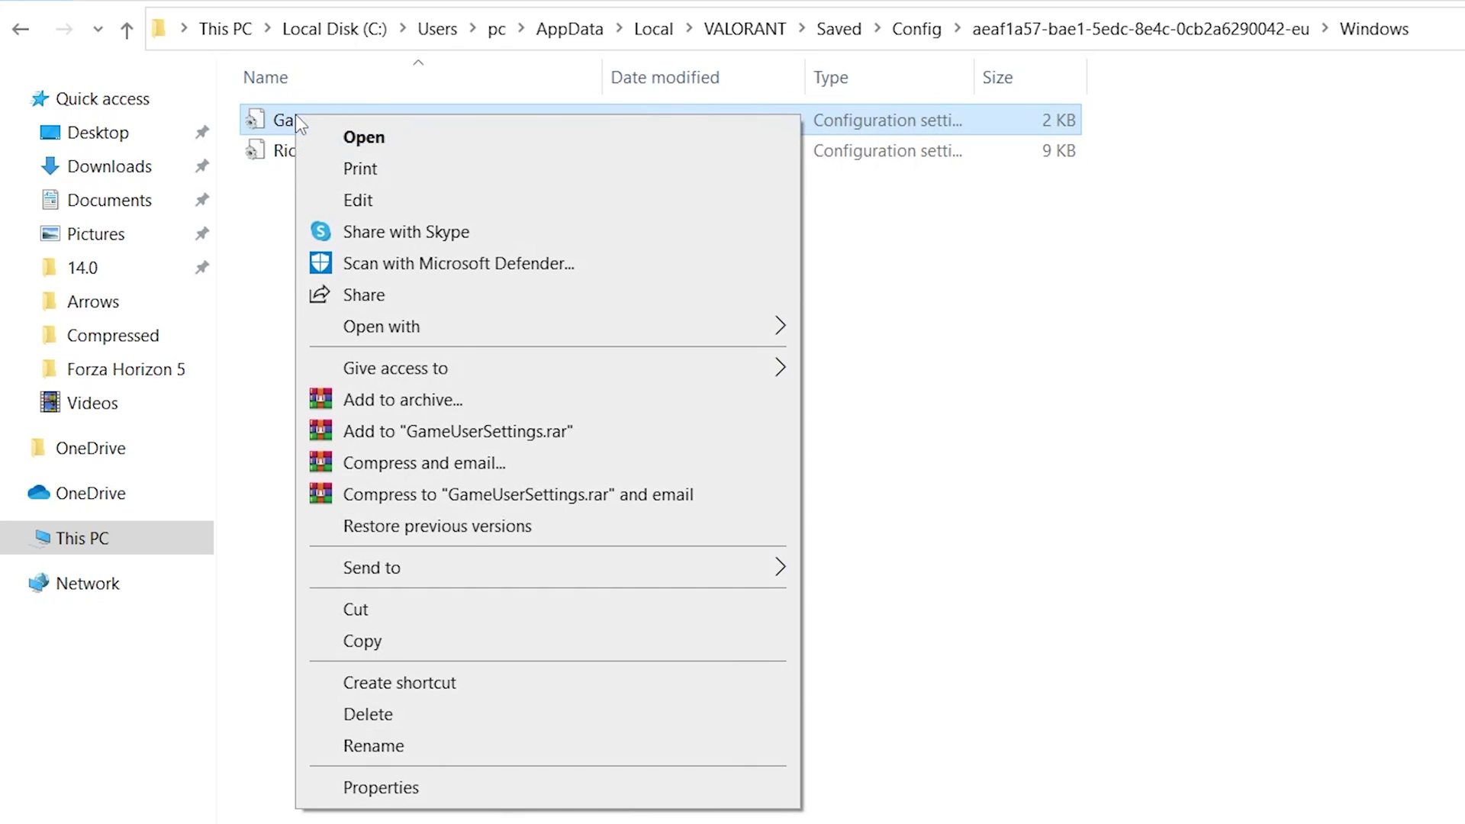
pyautogui.click(360, 199)
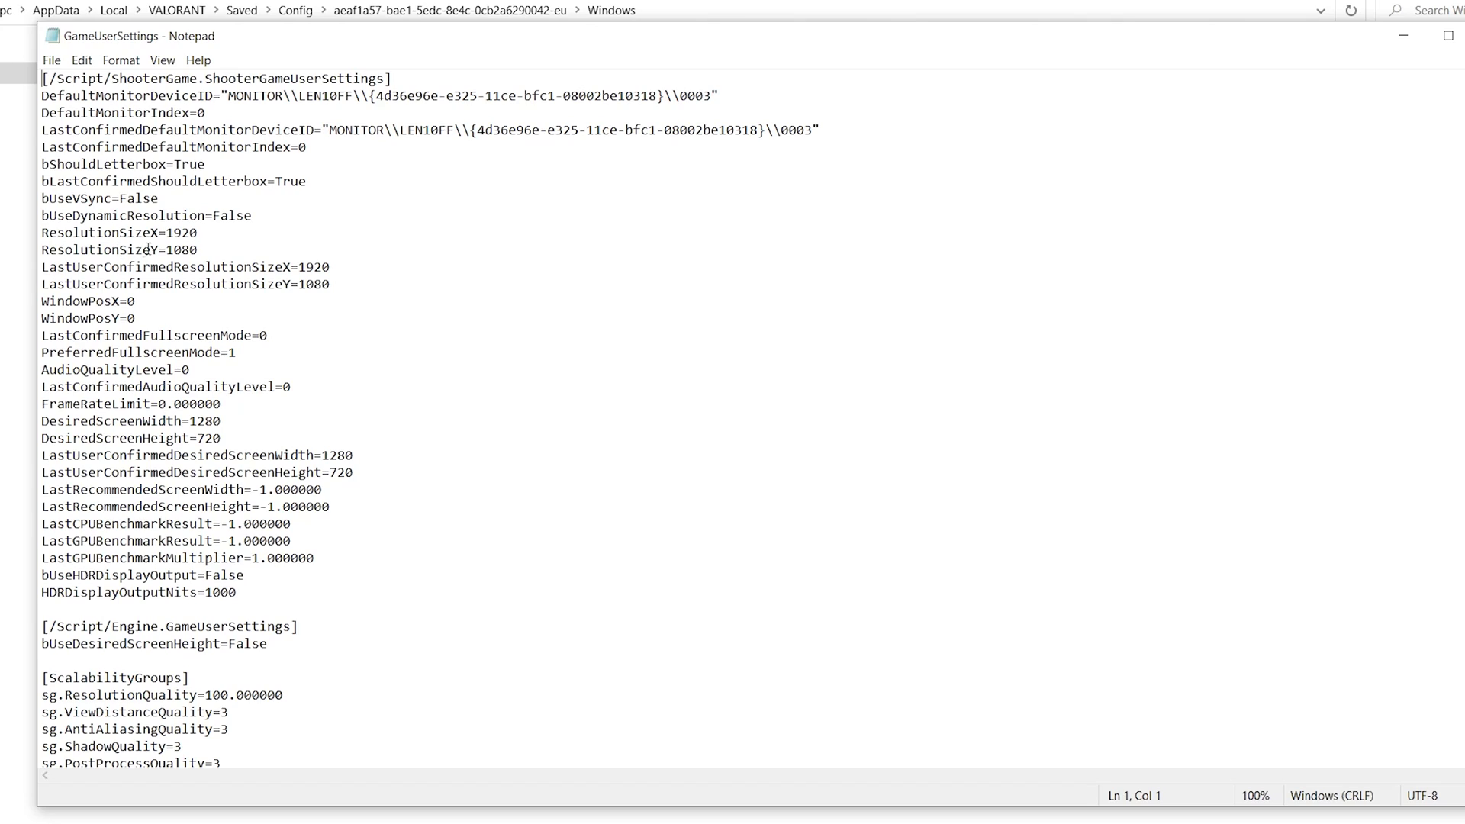
# Step: Change the resolution values to ResolutionSizeX=1280 and ResolutionSizeY=720
pyautogui.moveTo(200, 239); pyautogui.dragTo(171, 233)
pyautogui.write('280')
pyautogui.moveTo(202, 254); pyautogui.dragTo(167, 251)
pyautogui.write('720')
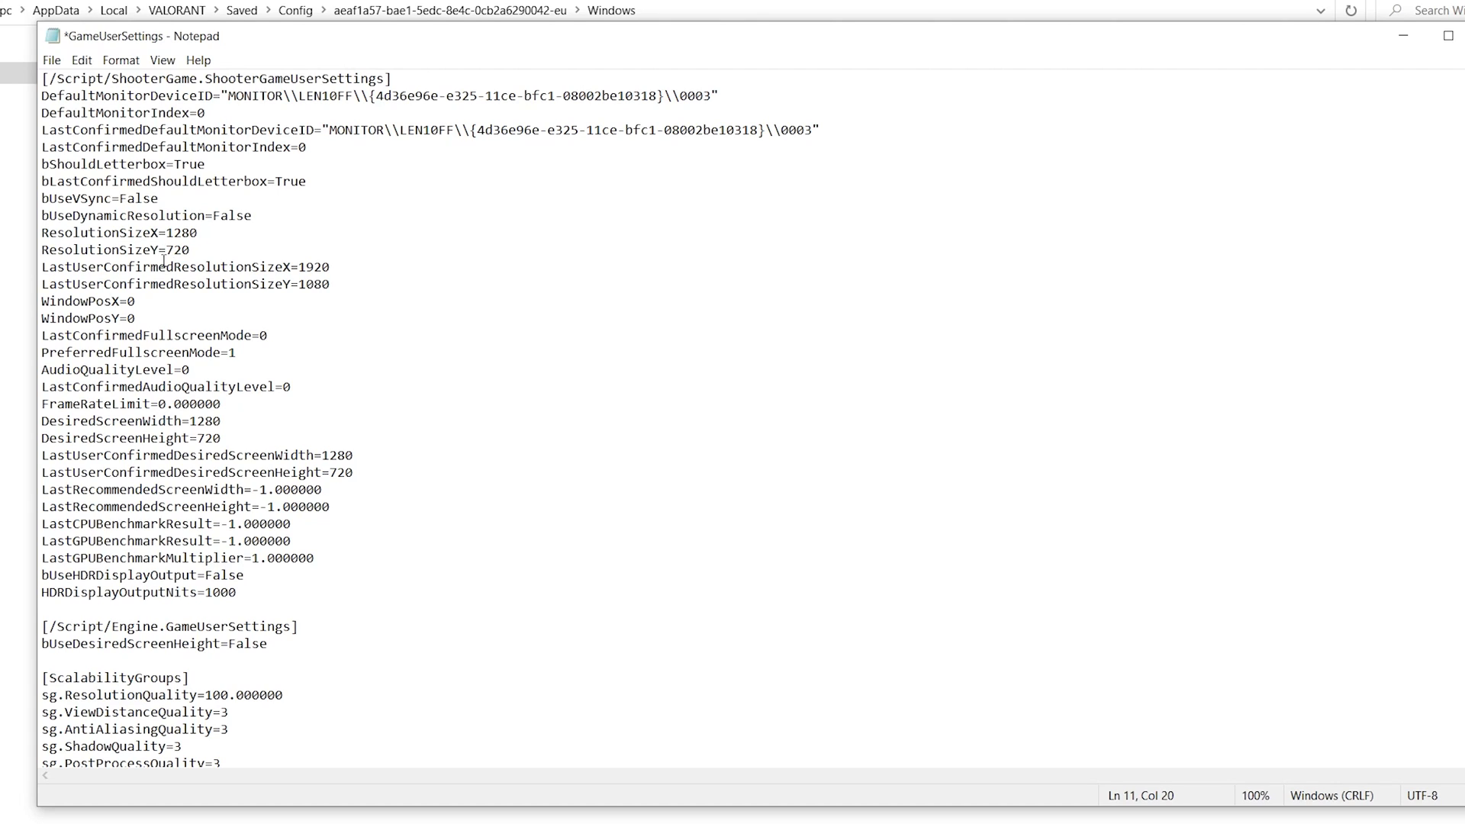
# Step: Set ShadingQuality, FoliageQuality, EffectsQuality and TextureQuality to 0
pyautogui.scroll(-3, 179, 293)
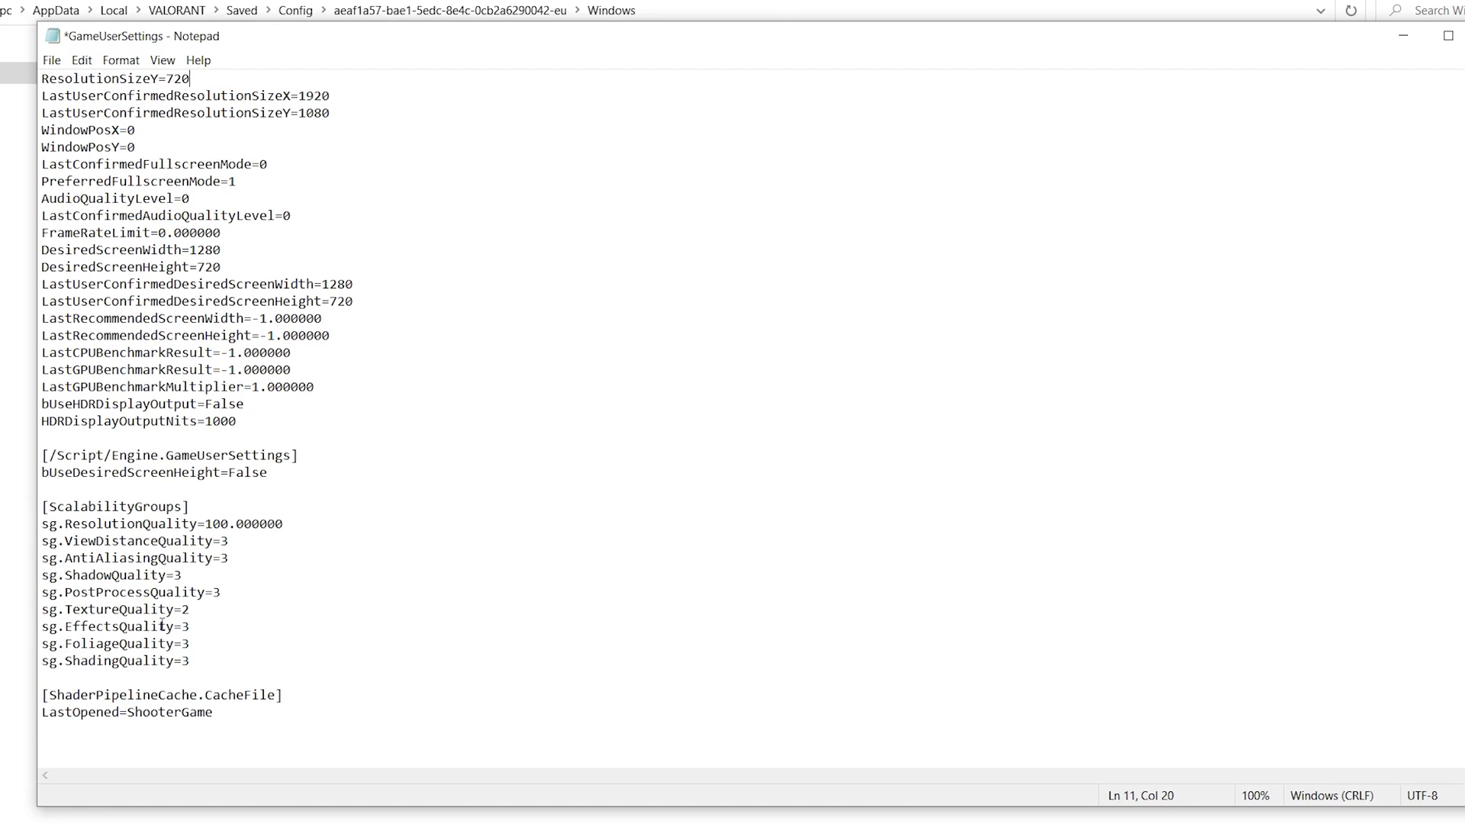
pyautogui.click(197, 662)
pyautogui.press('BackSpace')
pyautogui.write('0')
pyautogui.click(202, 641)
pyautogui.press('BackSpace')
pyautogui.write('0')
pyautogui.click(200, 627)
pyautogui.press('BackSpace')
pyautogui.write('0')
pyautogui.click(209, 609)
pyautogui.press('BackSpace')
pyautogui.write('0')
# Step: Set PostProcessQuality, ShadowQuality, AntiAliasingQuality and ViewDistanceQuality to 0, then save the file
pyautogui.click(241, 593)
pyautogui.press('BackSpace')
pyautogui.write('0')
pyautogui.click(183, 574)
pyautogui.press('BackSpace')
pyautogui.write('0')
pyautogui.click(255, 558)
pyautogui.press('BackSpace')
pyautogui.write('0')
pyautogui.click(255, 541)
pyautogui.press('BackSpace')
pyautogui.write('0')
pyautogui.click(51, 60)
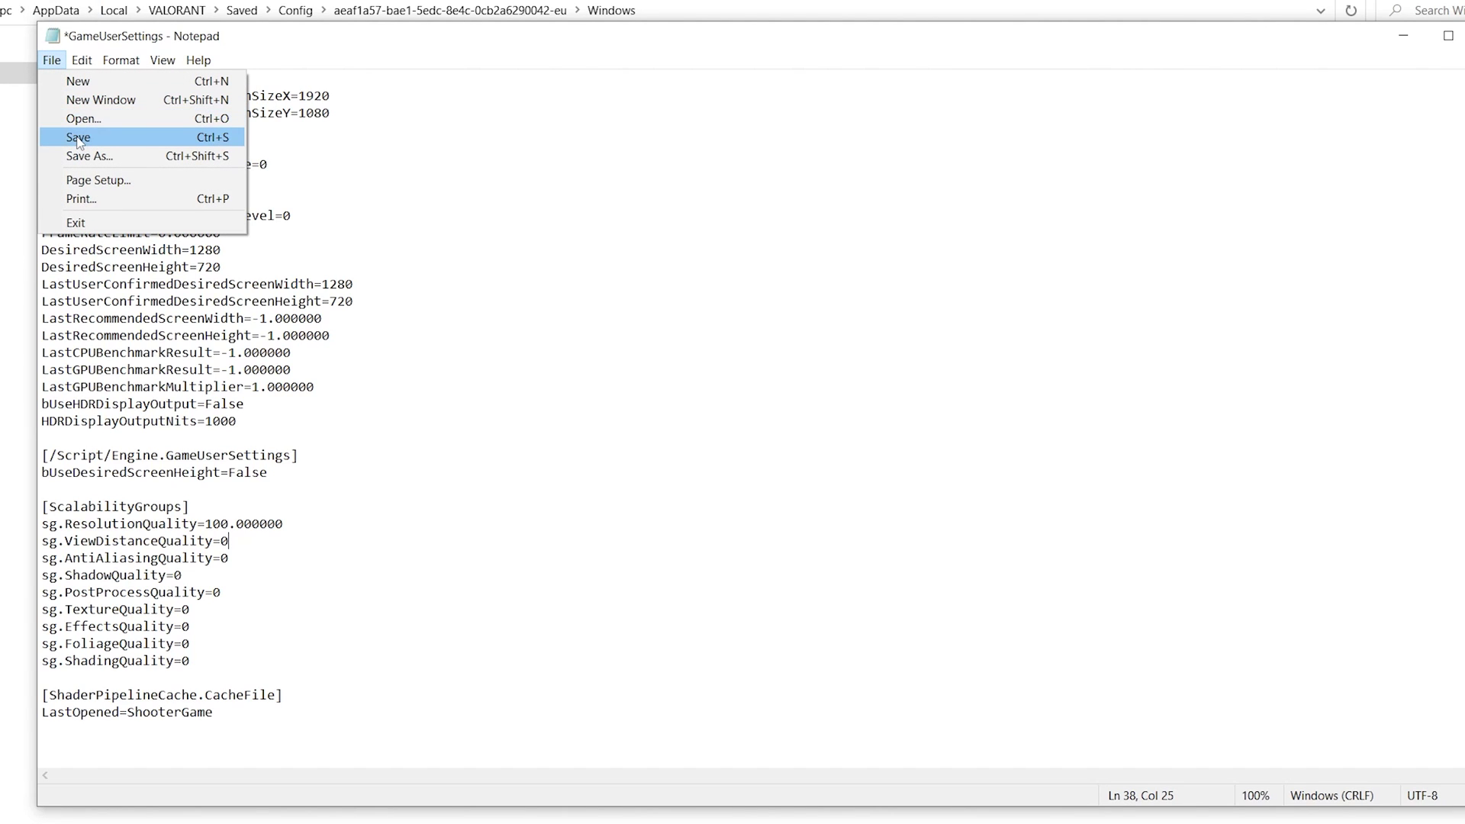
pyautogui.click(78, 140)
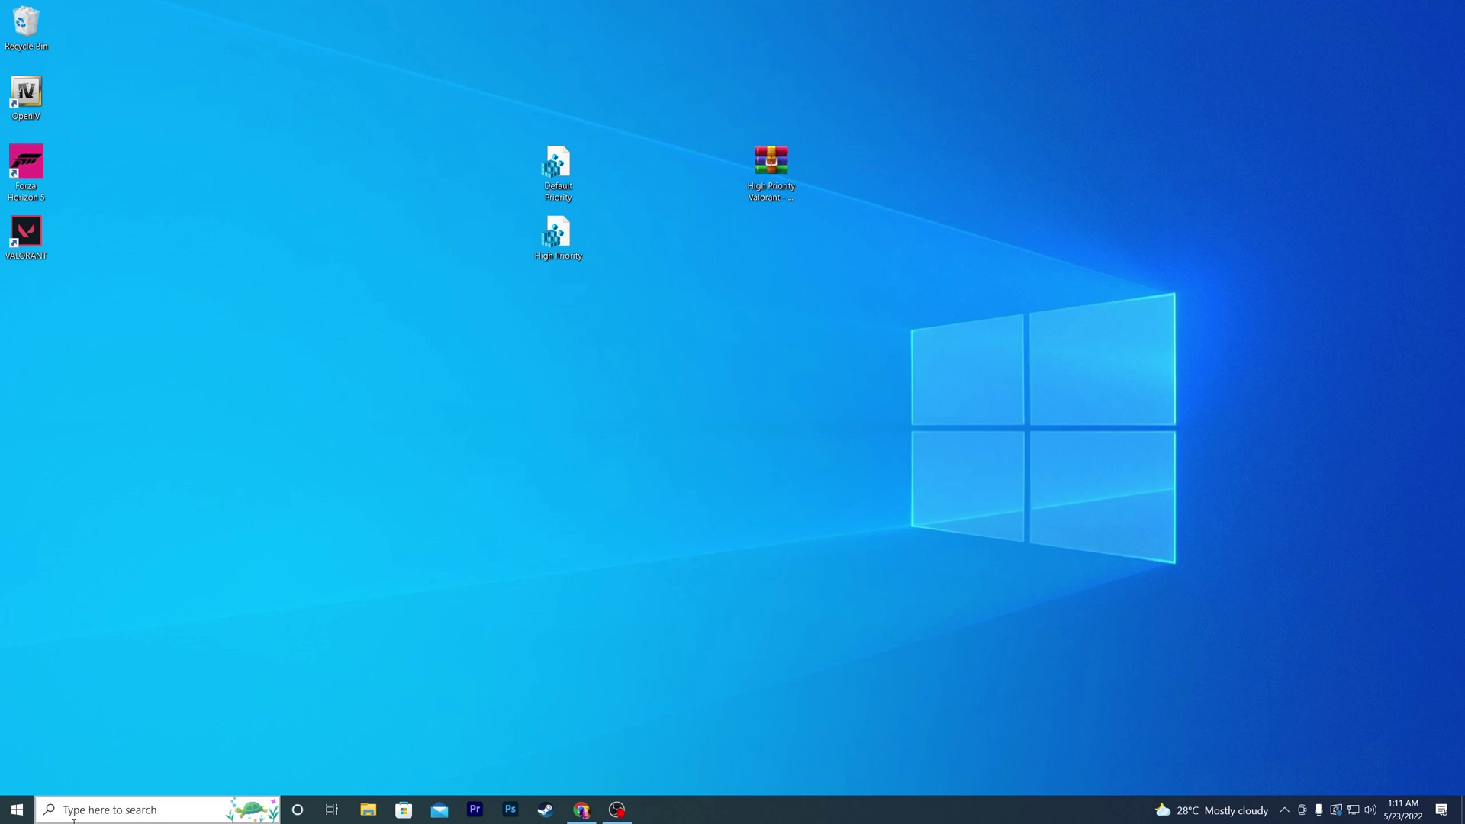
# Step: Check Game Mode is on and Xbox Game Bar is off, then go to Graphics settings
pyautogui.click(93, 809)
pyautogui.write('GAME')
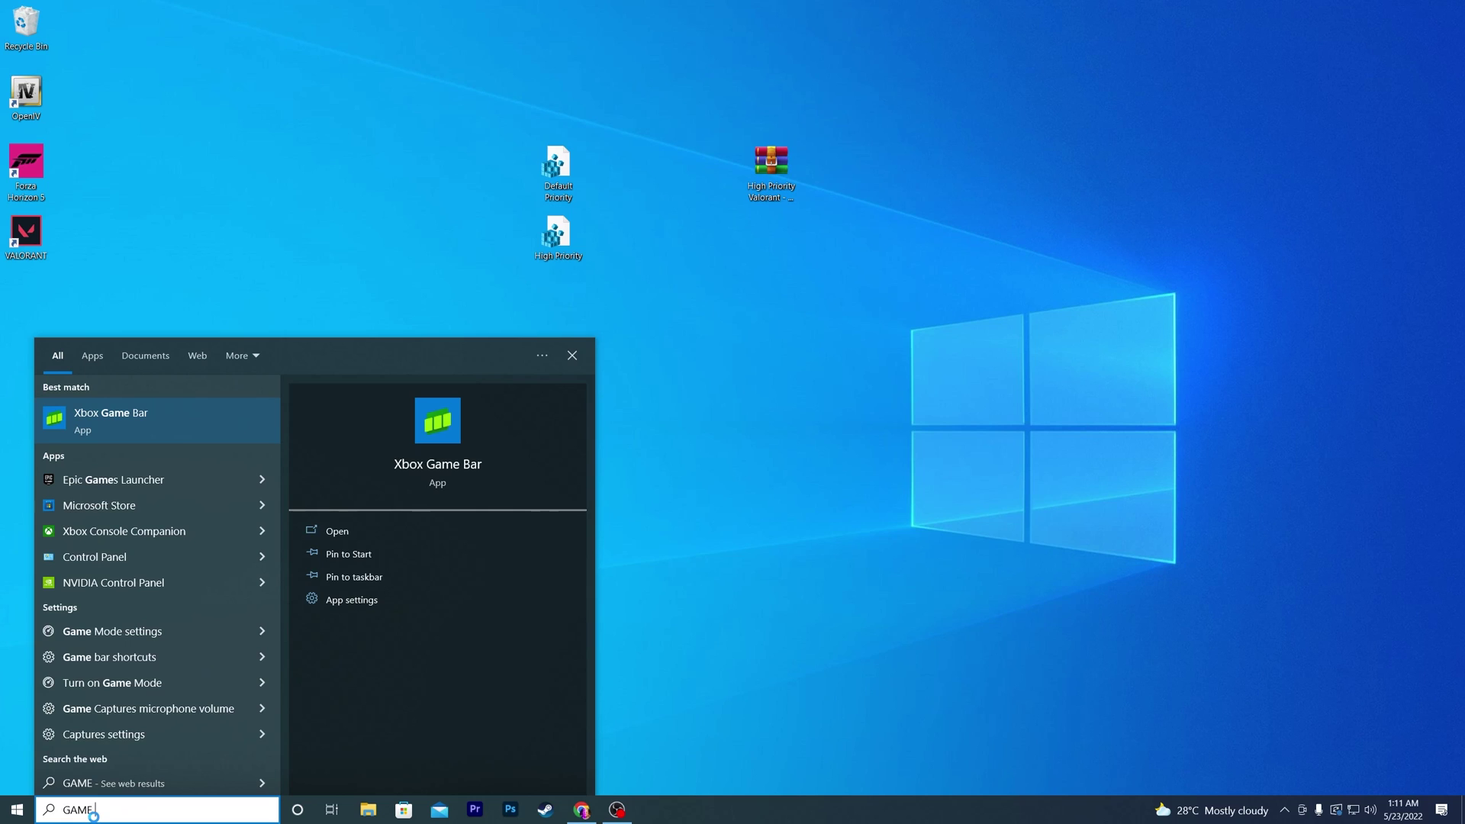
pyautogui.write(' M,')
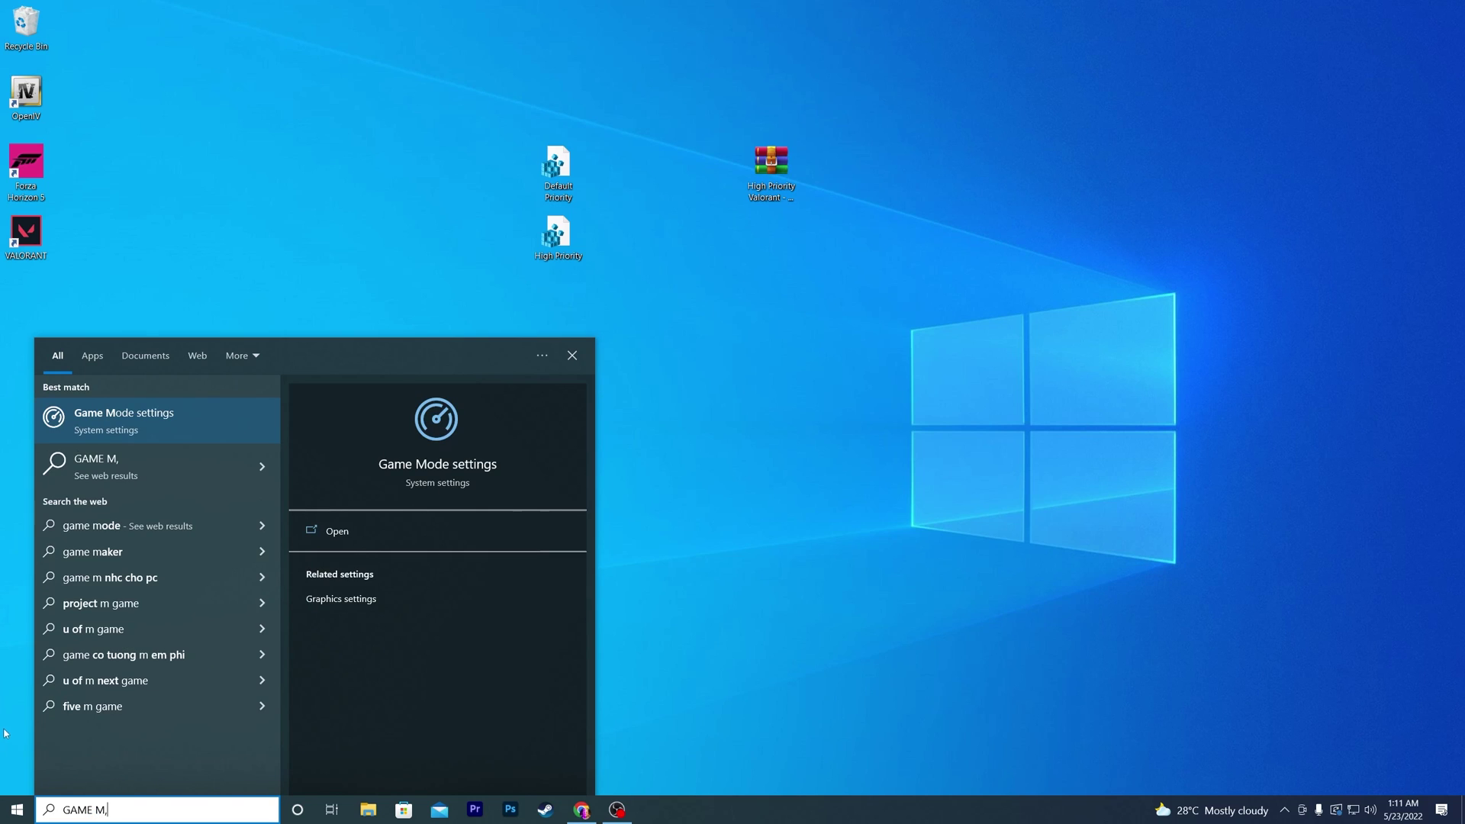
pyautogui.click(107, 427)
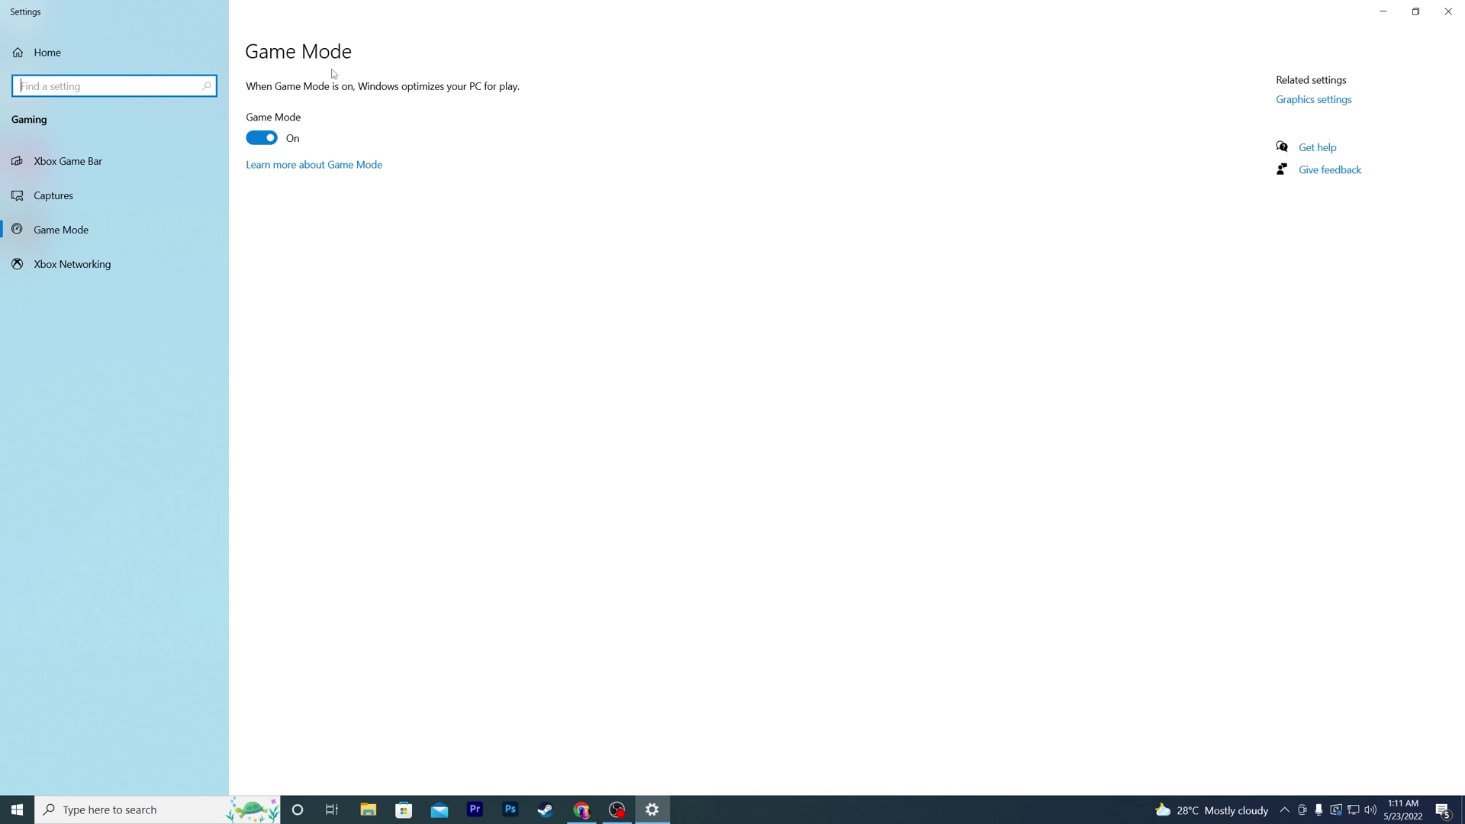
pyautogui.click(100, 166)
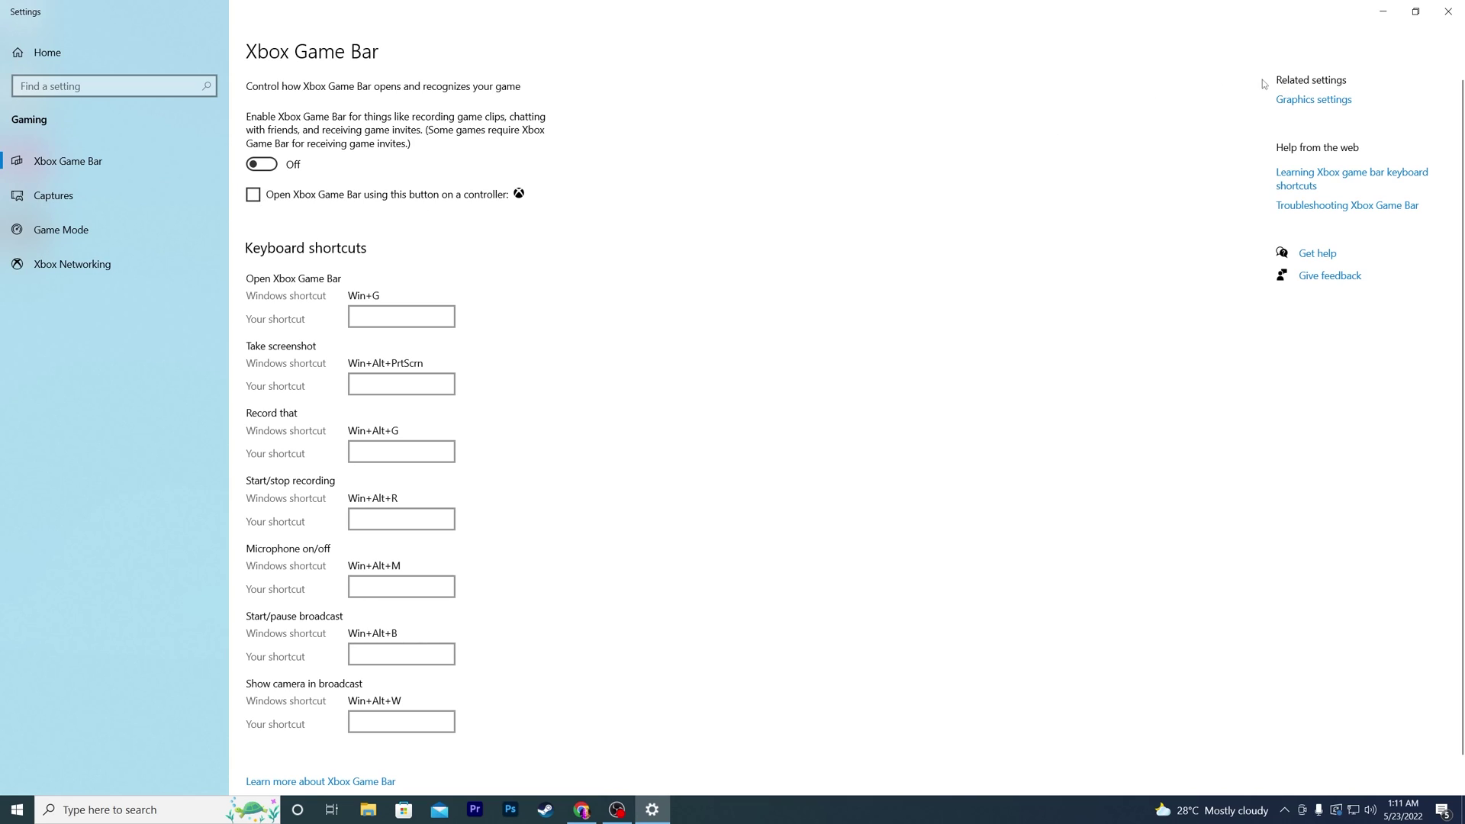
pyautogui.click(1307, 104)
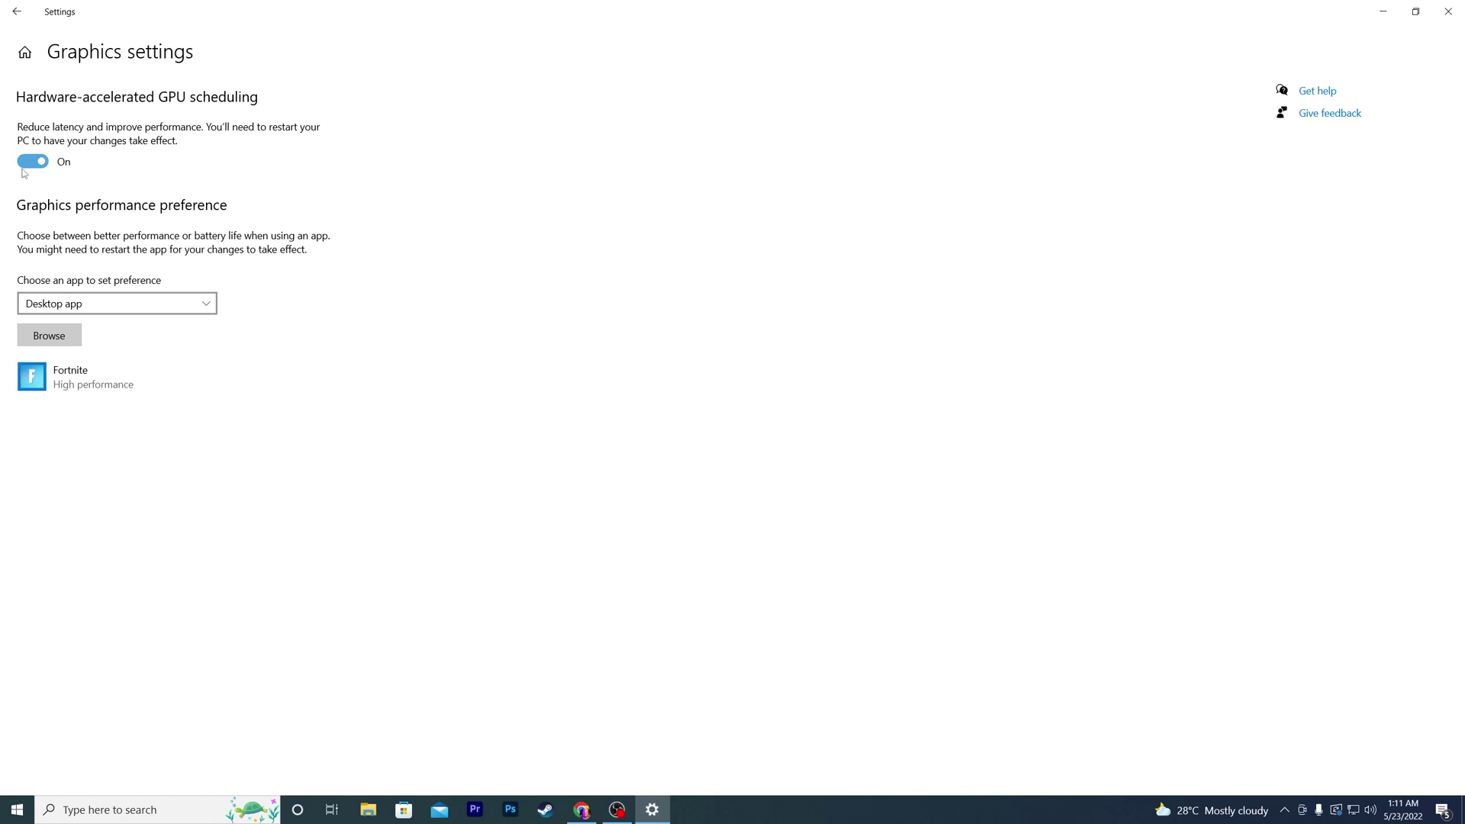
# Step: Add C:\Riot Games\VALORANT\live\ShooterGame\Binaries\Win64\VALORANT-Win64-Shipping to the graphics preference list
pyautogui.click(52, 335)
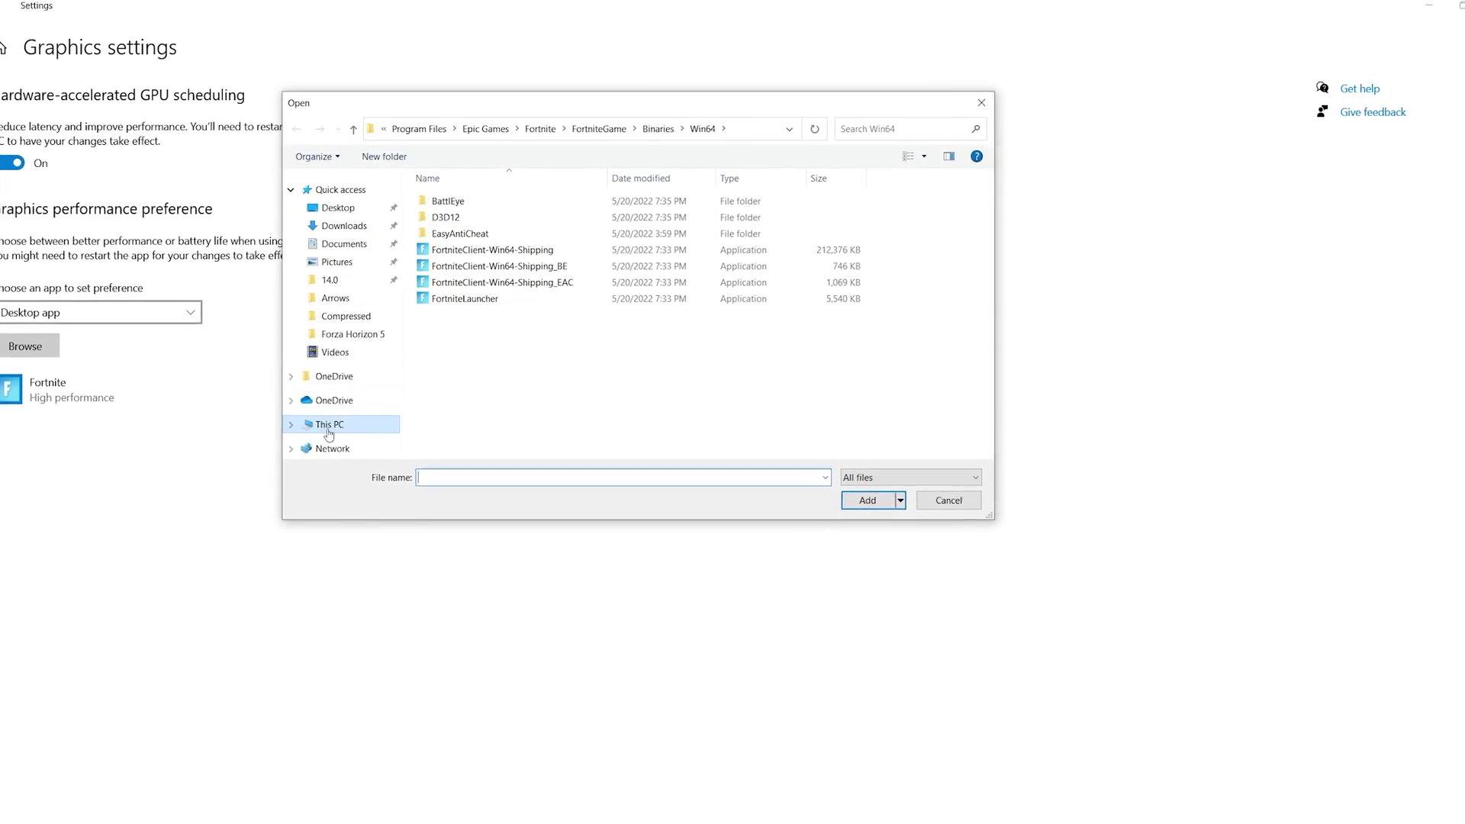
pyautogui.click(326, 440)
pyautogui.doubleClick(473, 358)
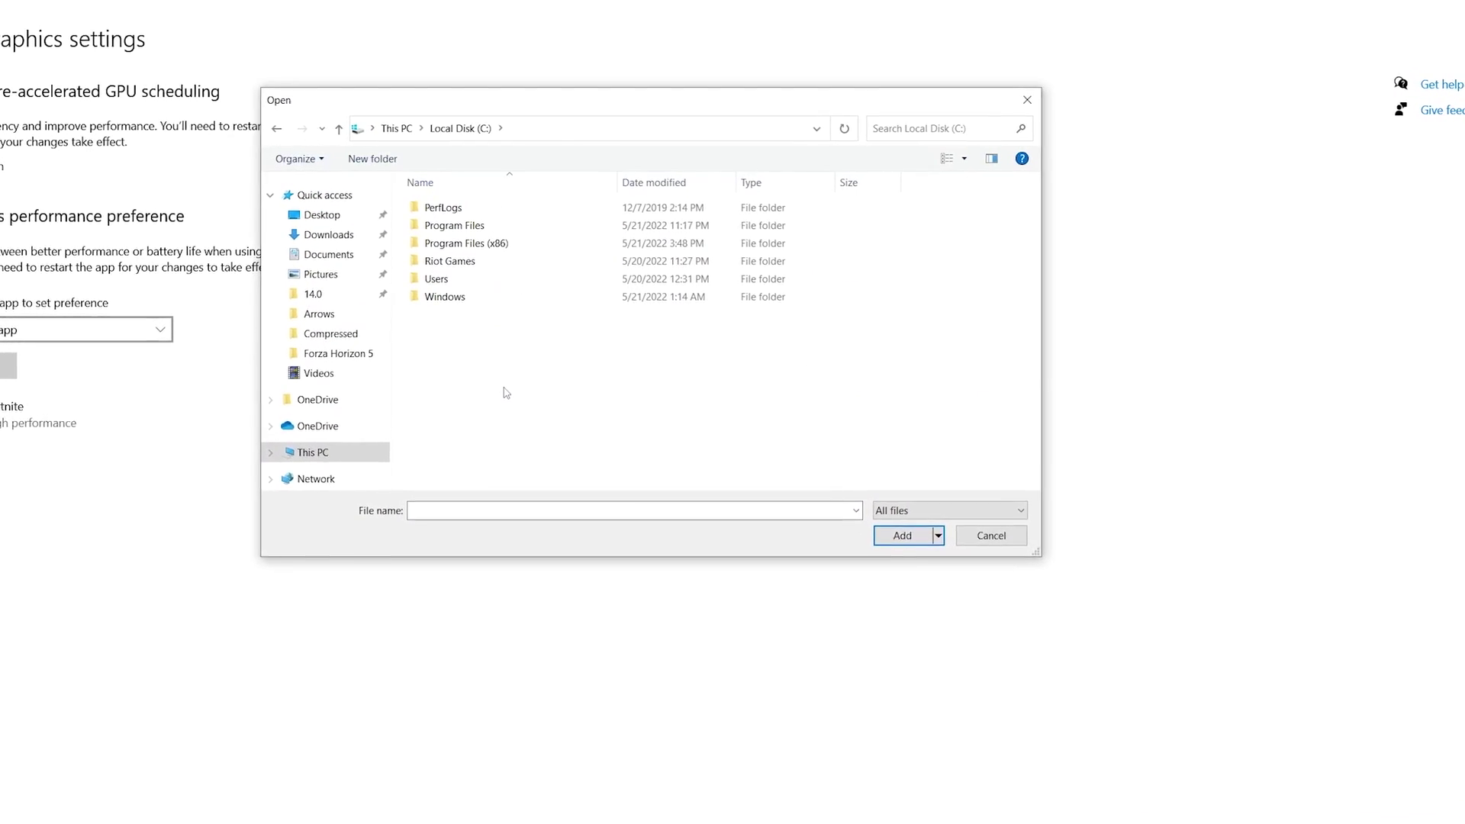
pyautogui.doubleClick(454, 264)
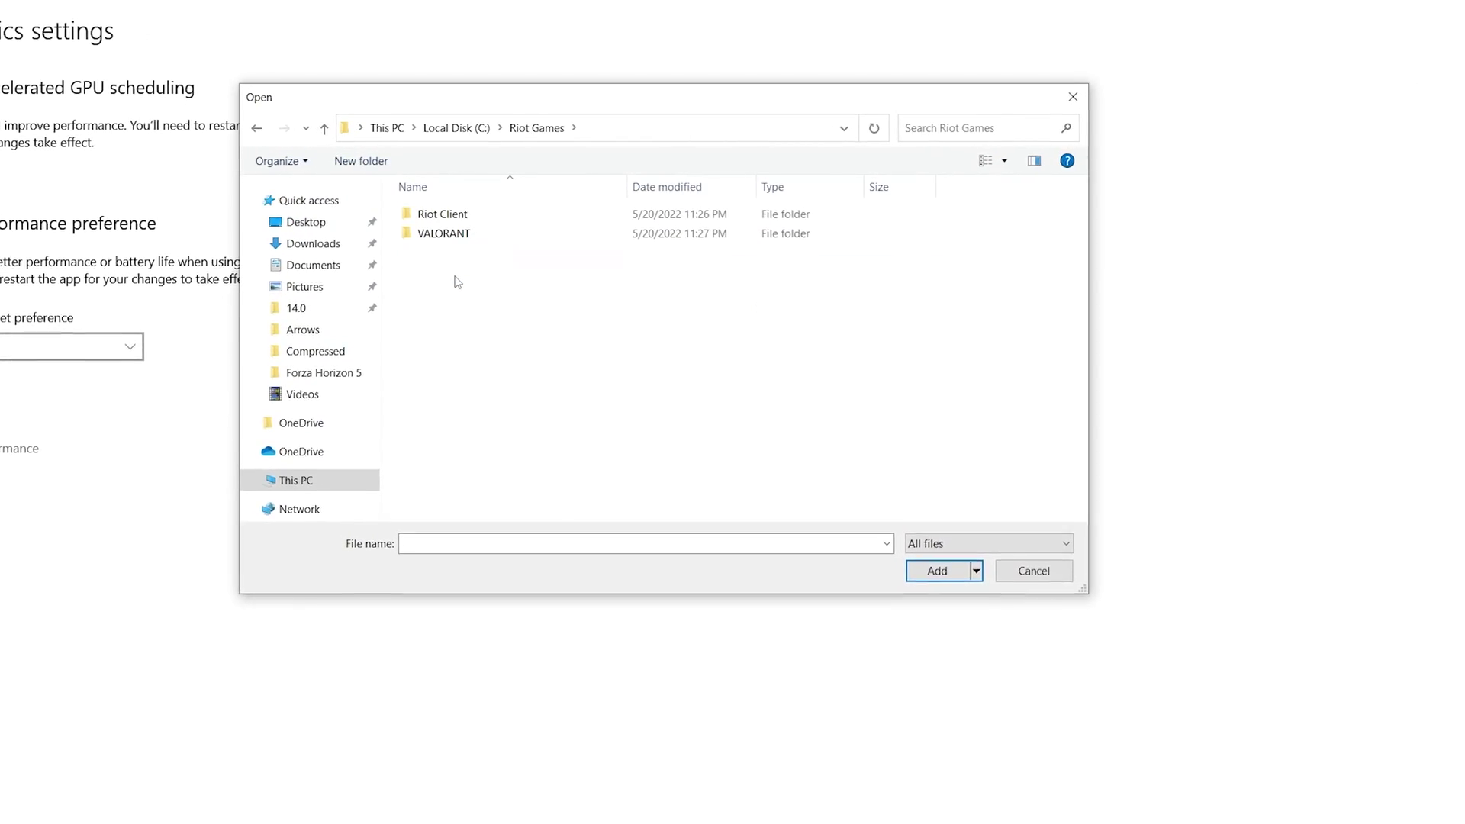
pyautogui.doubleClick(442, 235)
pyautogui.doubleClick(446, 216)
pyautogui.doubleClick(458, 243)
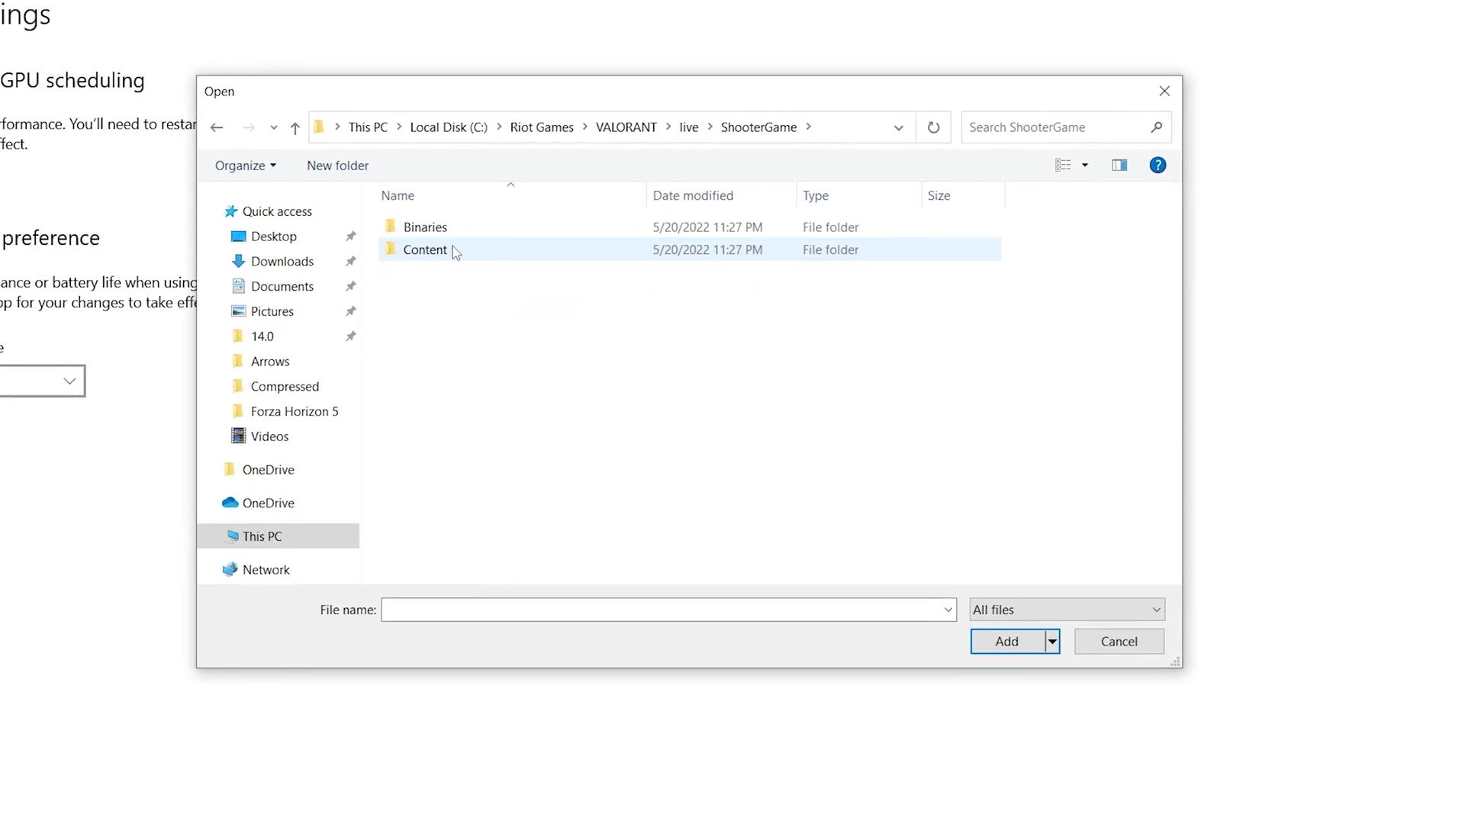
pyautogui.doubleClick(450, 233)
pyautogui.doubleClick(450, 240)
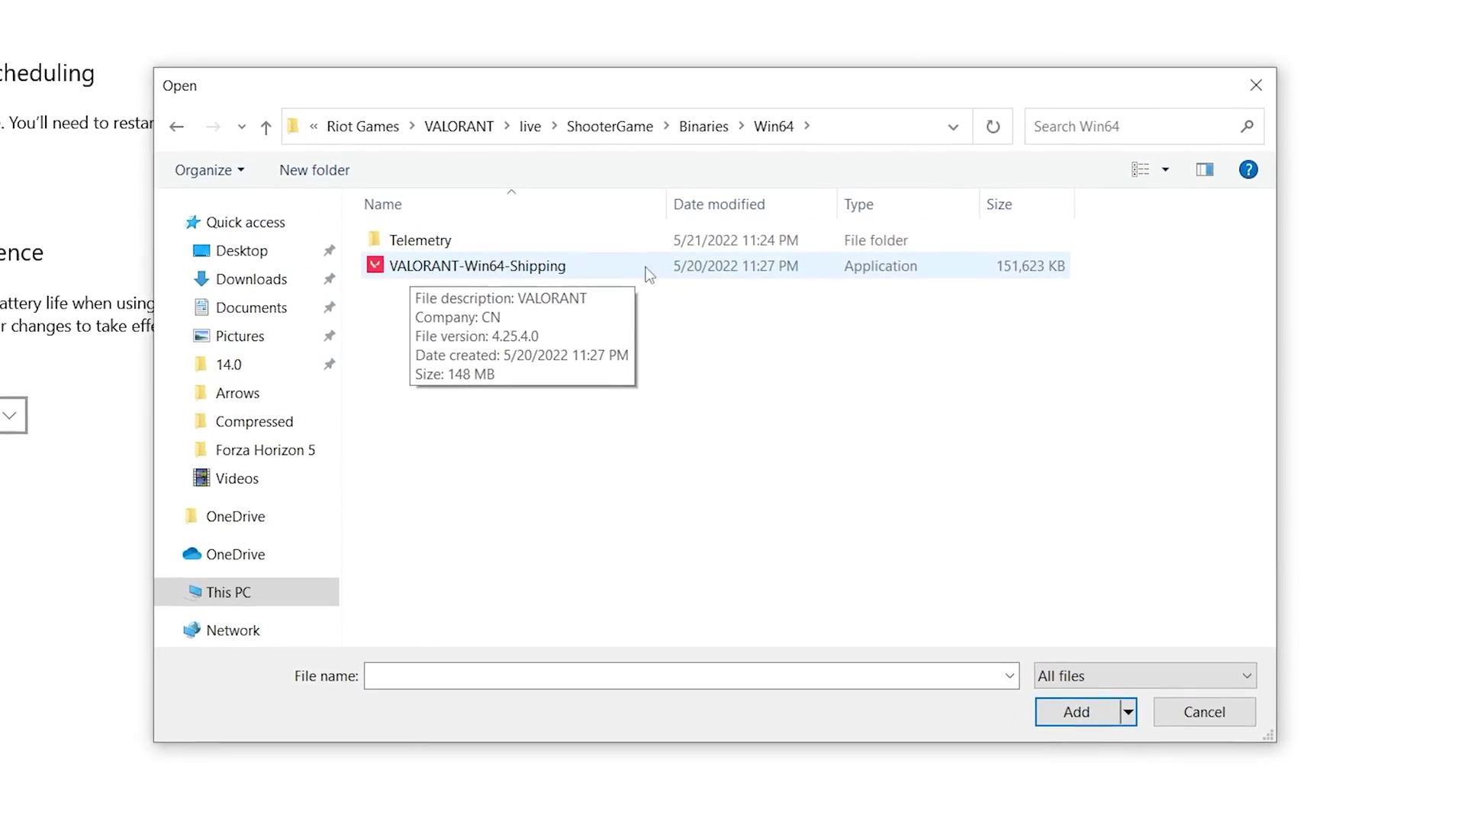
pyautogui.click(668, 260)
pyautogui.click(1088, 725)
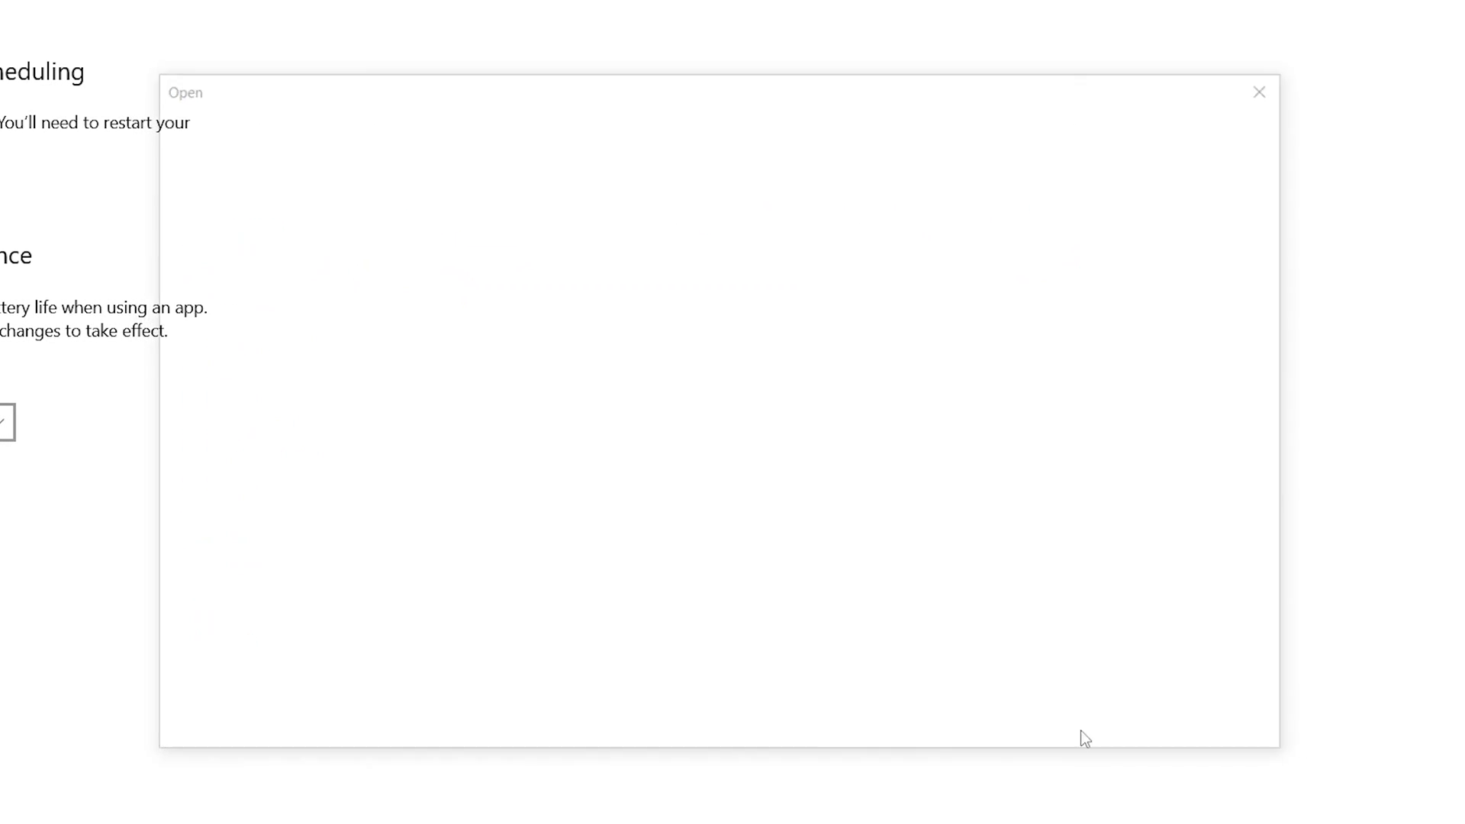
# Step: Set VALORANT-Win64-Shipping's graphics preference to High performance and save it
pyautogui.click(384, 746)
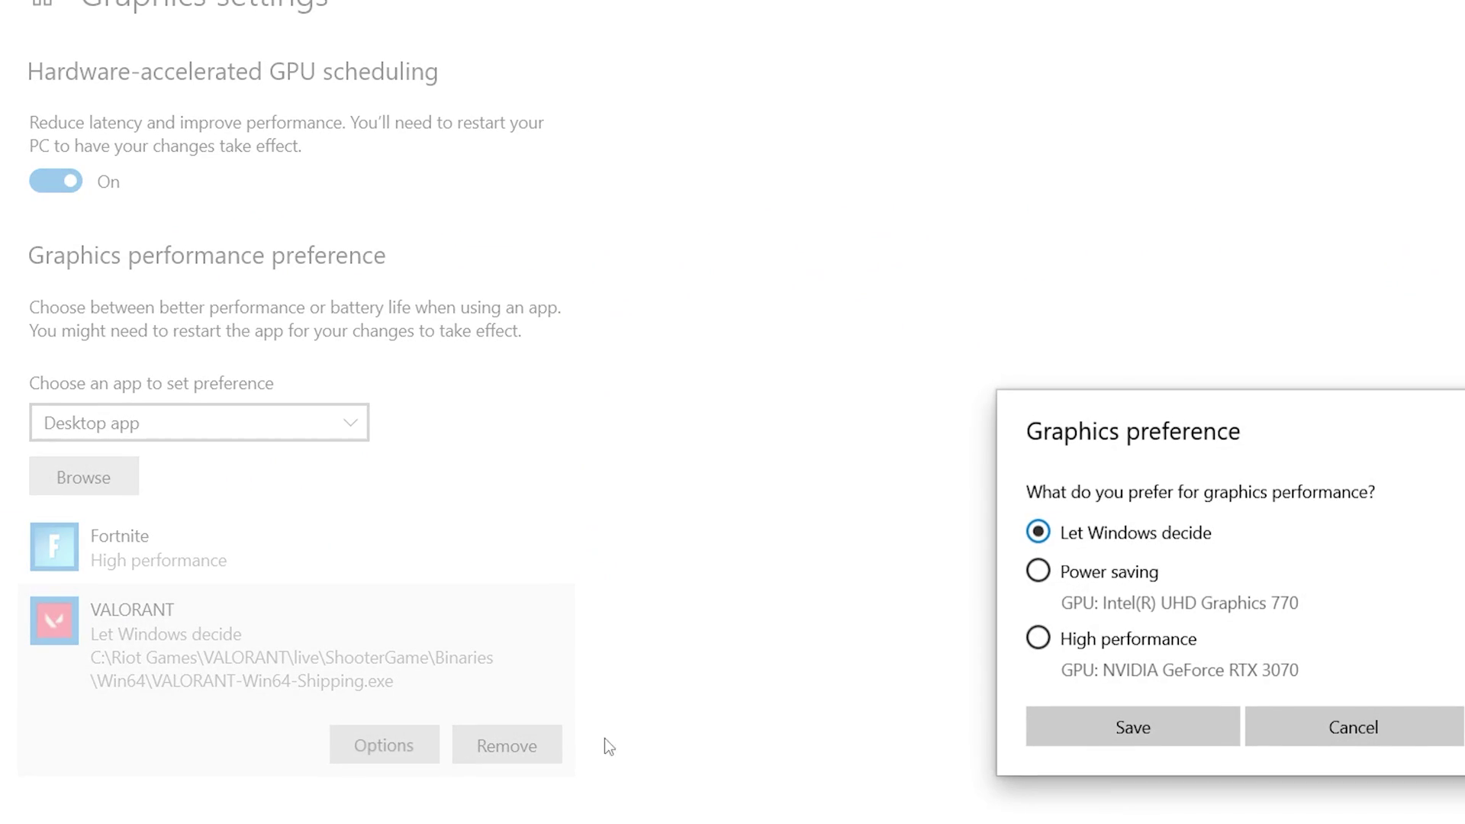
pyautogui.click(580, 516)
pyautogui.click(580, 632)
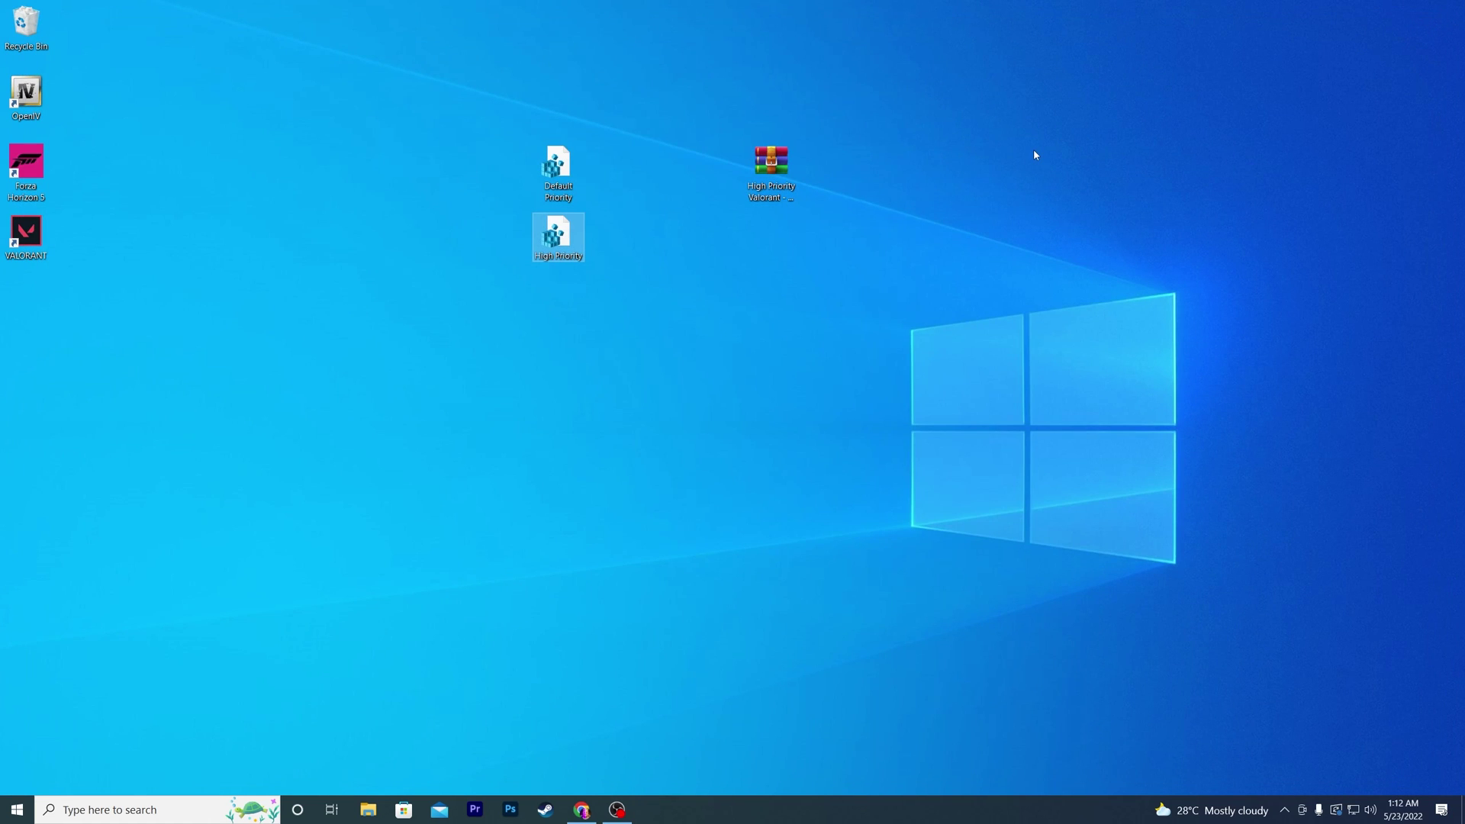
# Step: Run MSCONFIG, set the boot Number of processors to 16, and apply the change
pyautogui.click(122, 810)
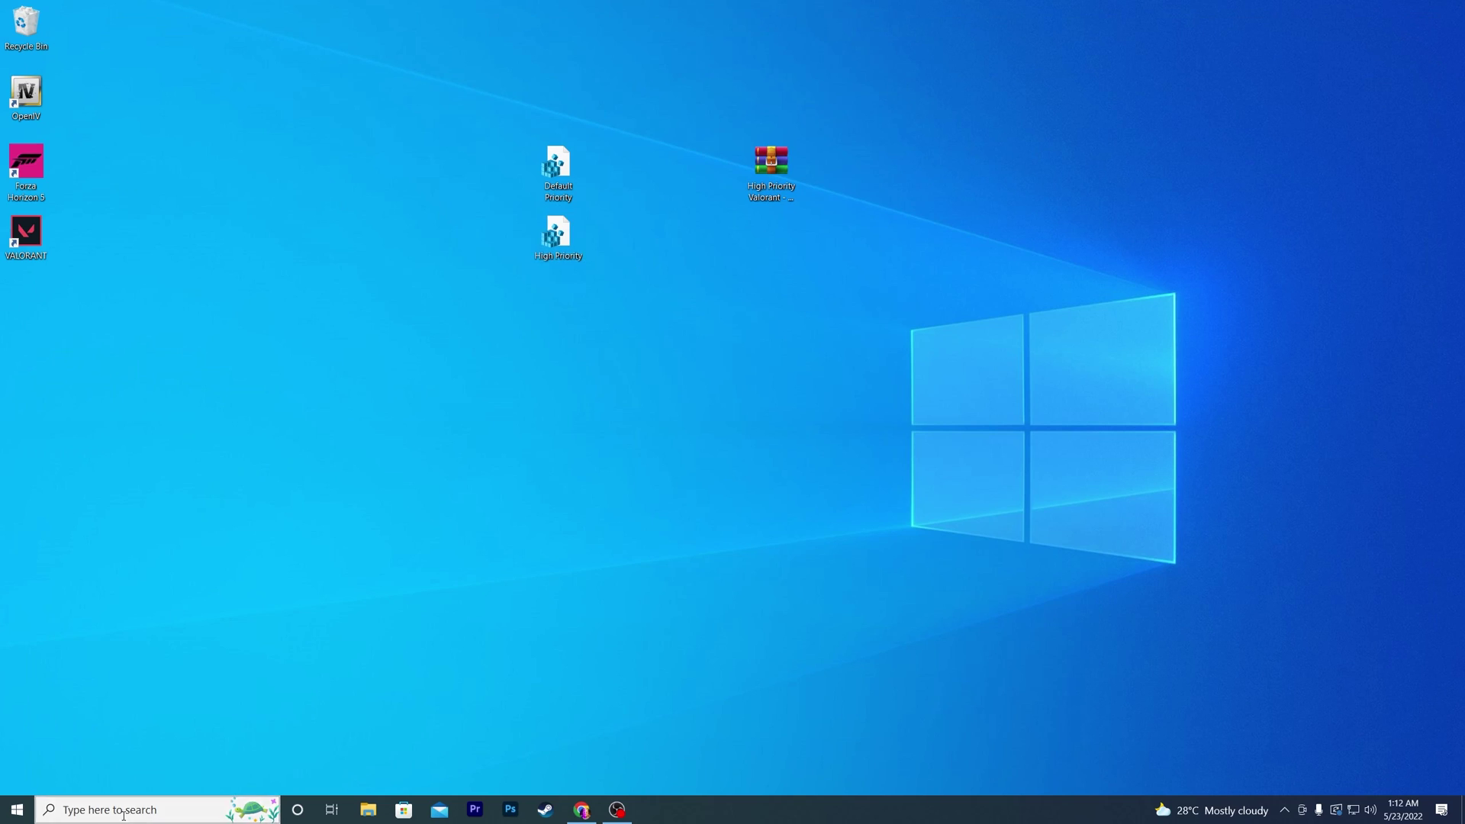
pyautogui.write('MSCONFIG')
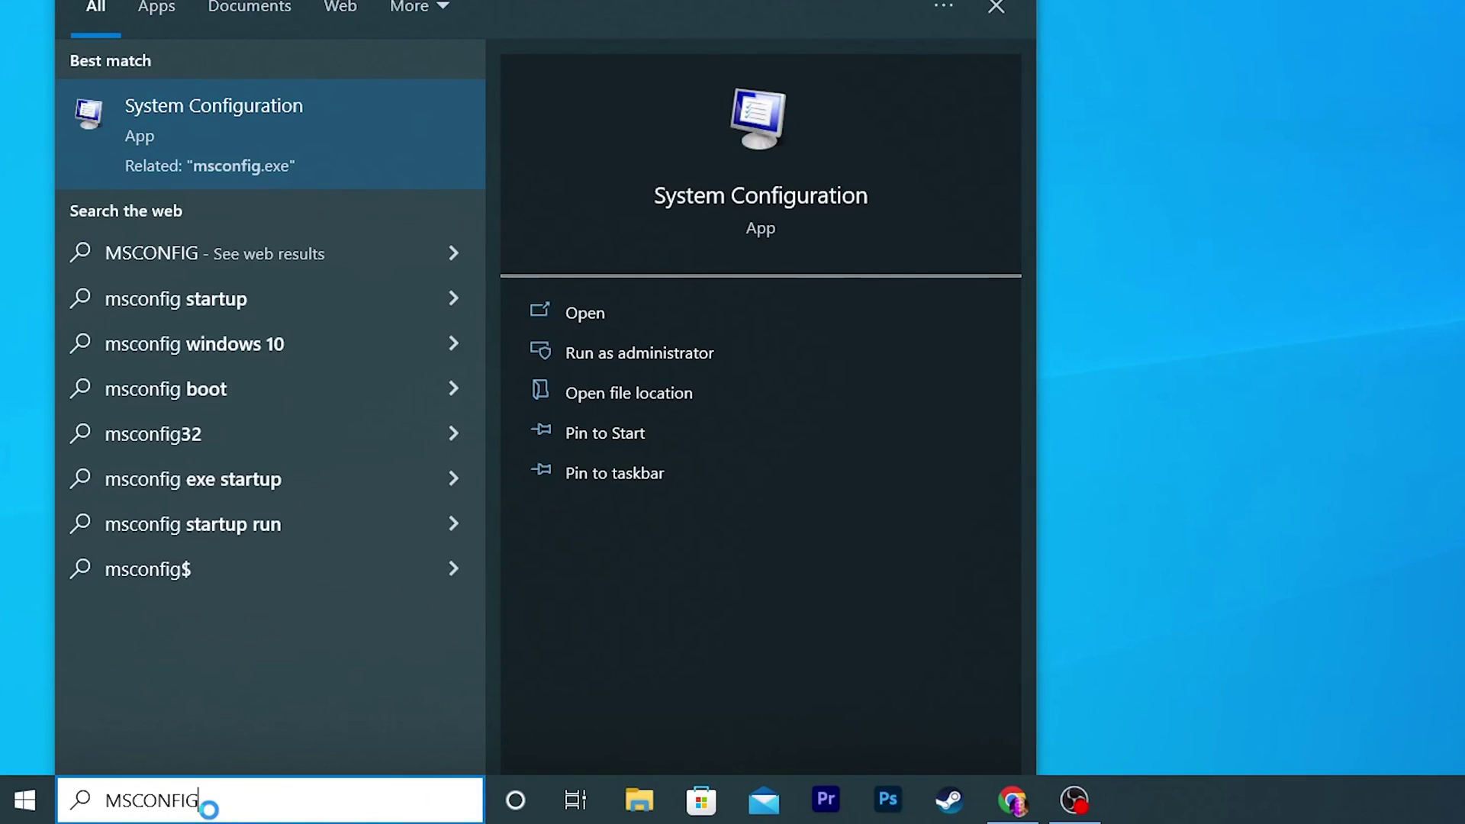
pyautogui.press('Return')
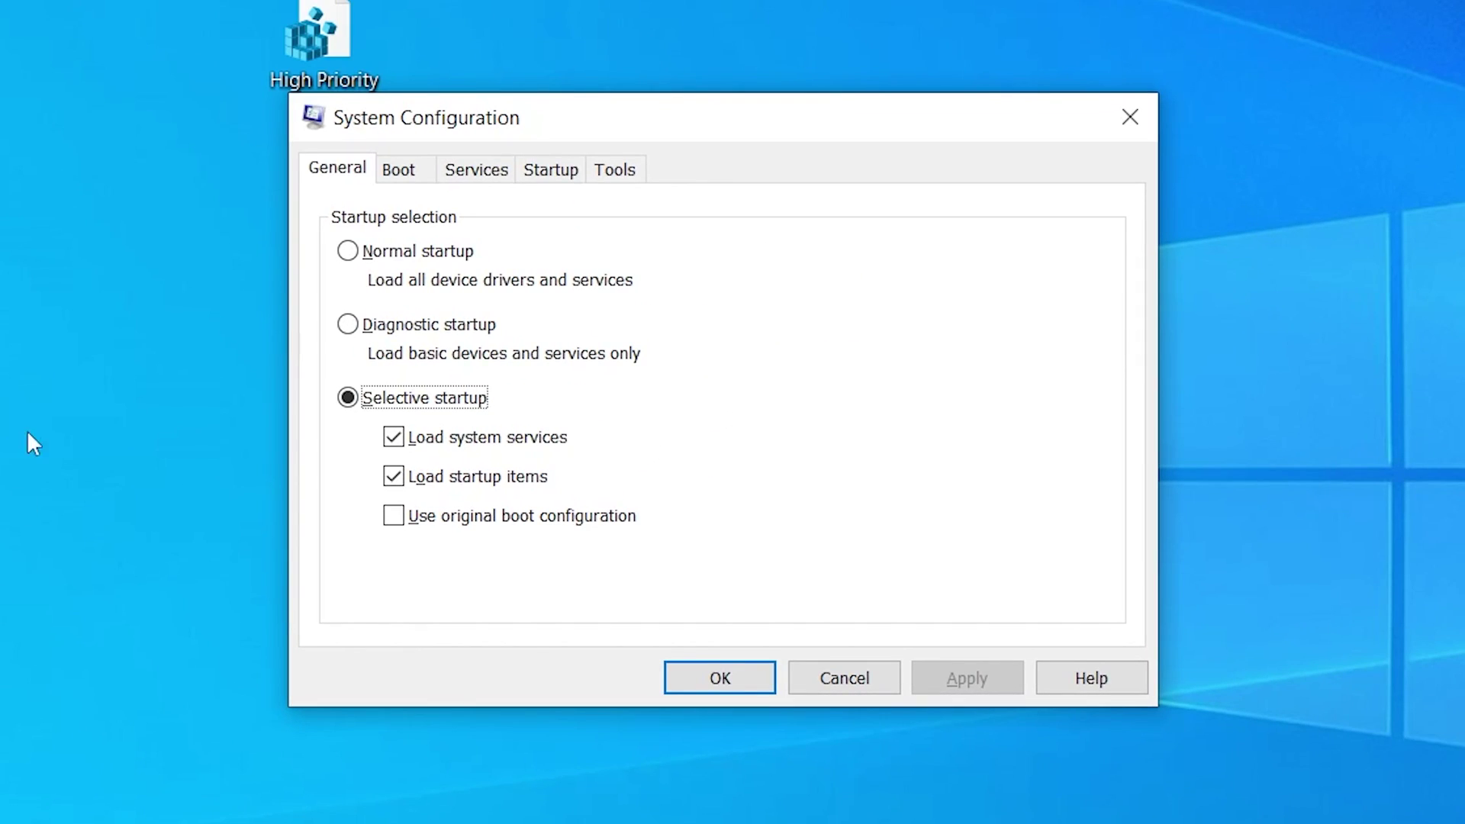
pyautogui.click(427, 169)
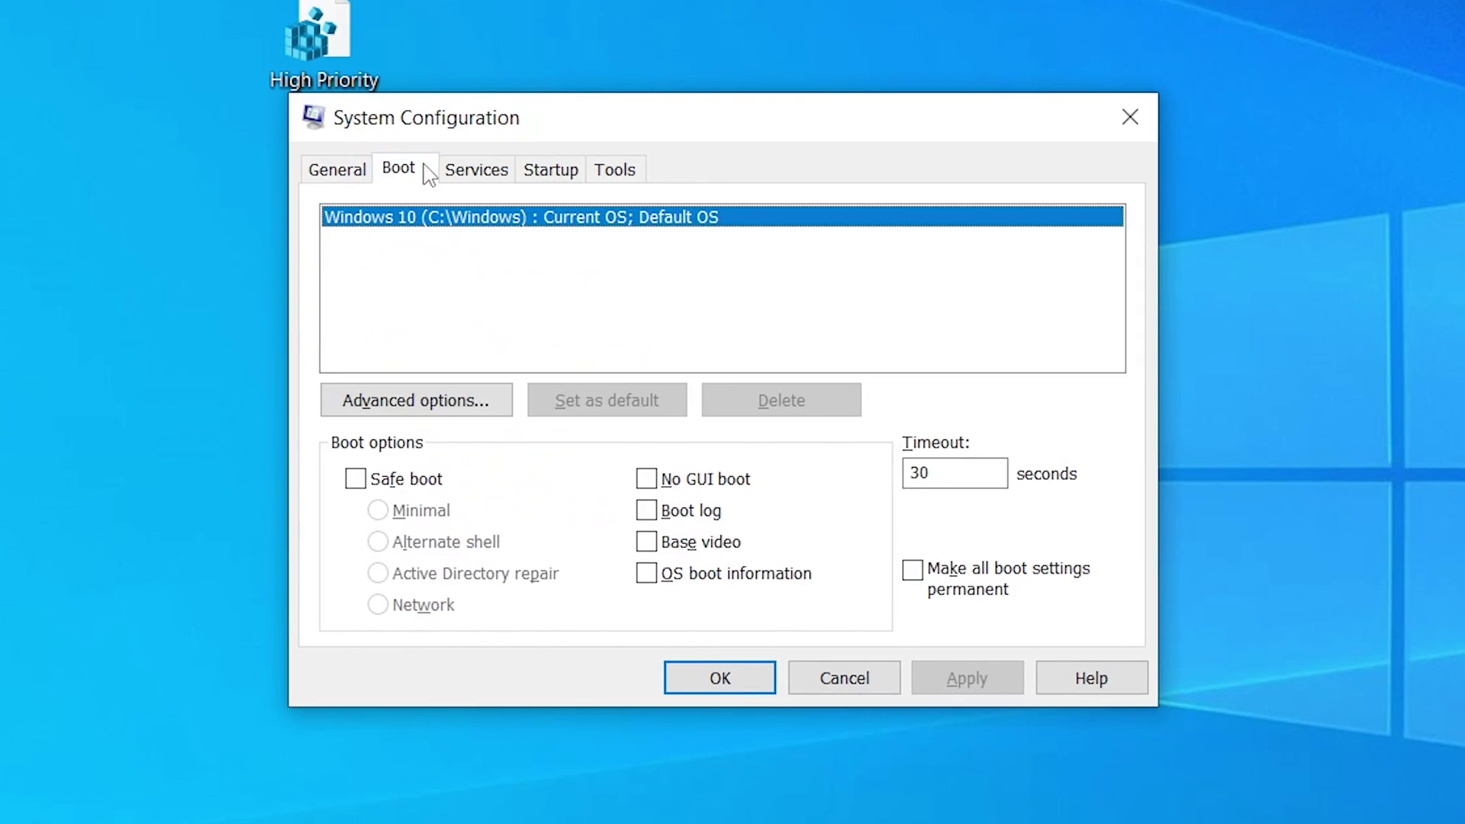
pyautogui.click(373, 402)
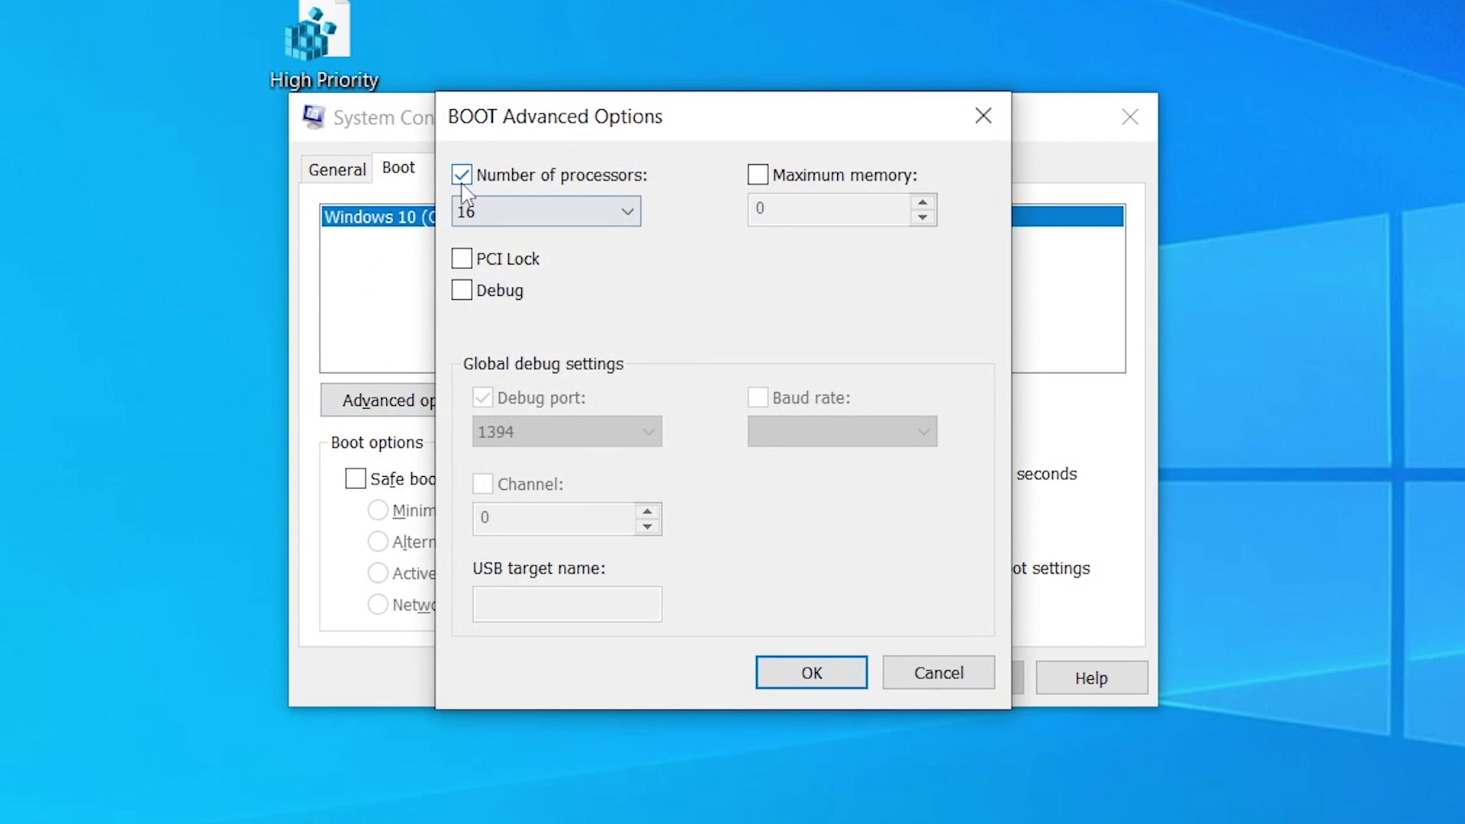
pyautogui.click(630, 214)
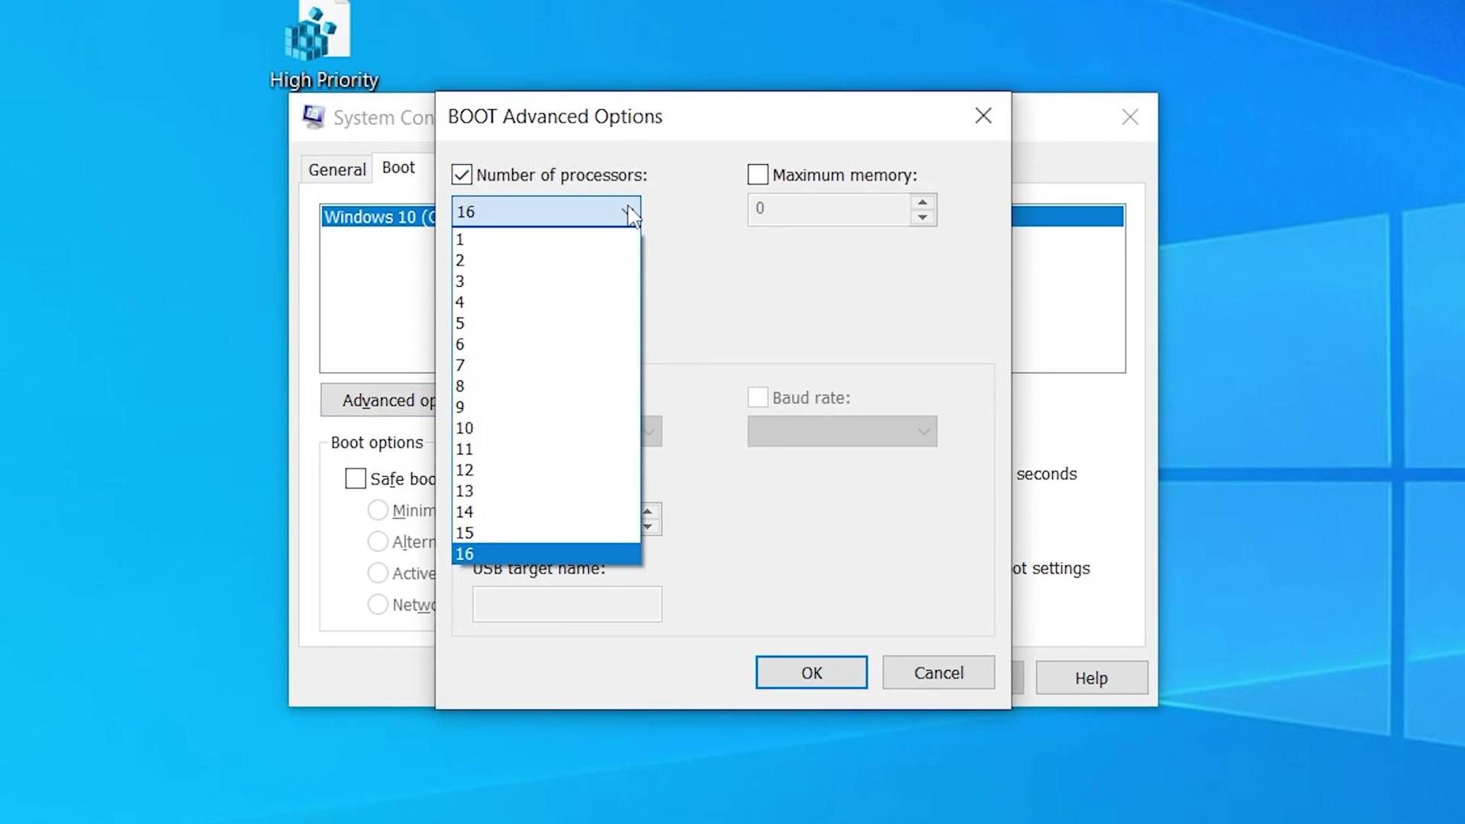
pyautogui.click(498, 547)
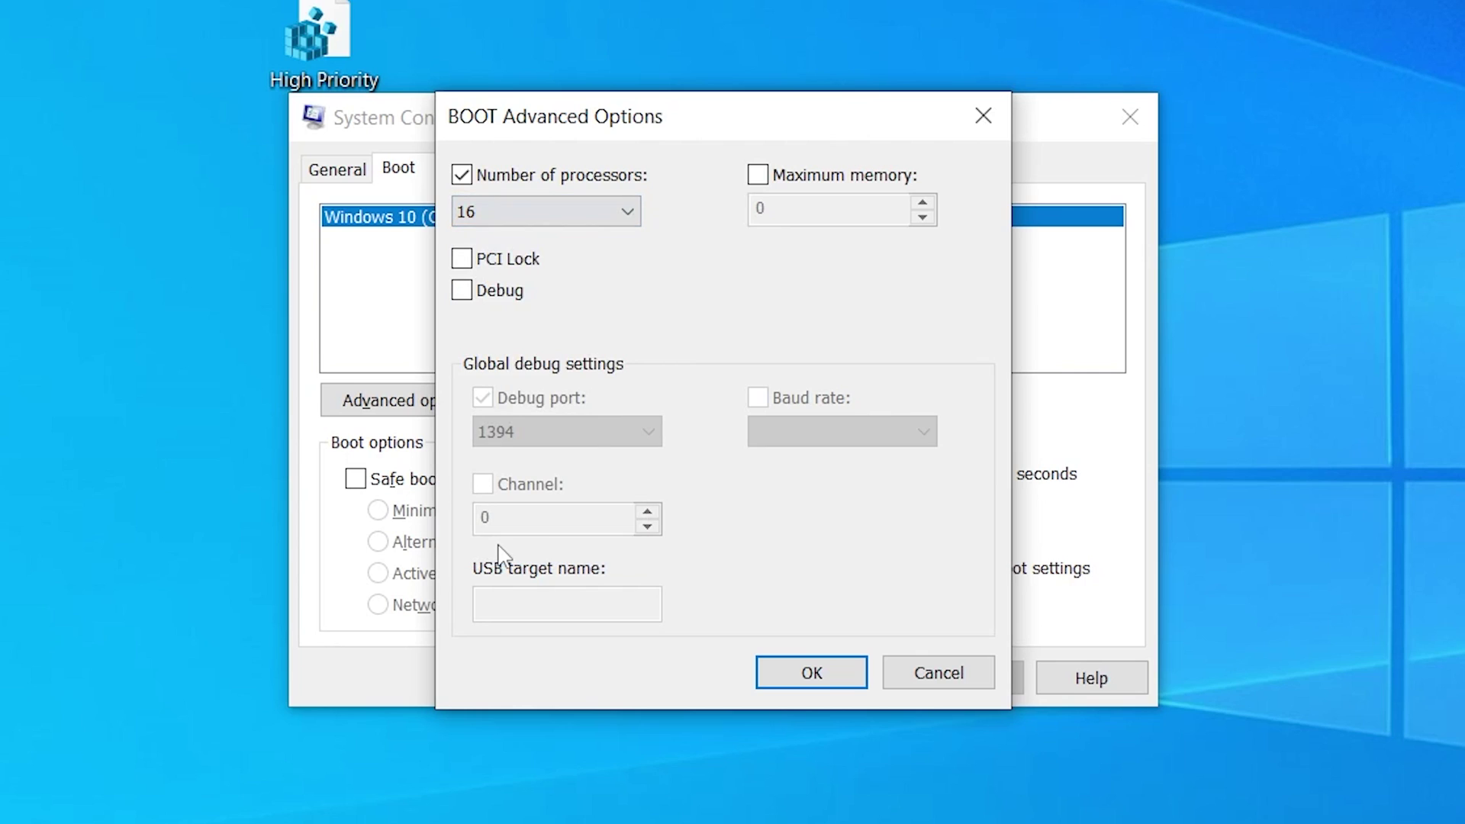
pyautogui.click(805, 677)
pyautogui.click(954, 683)
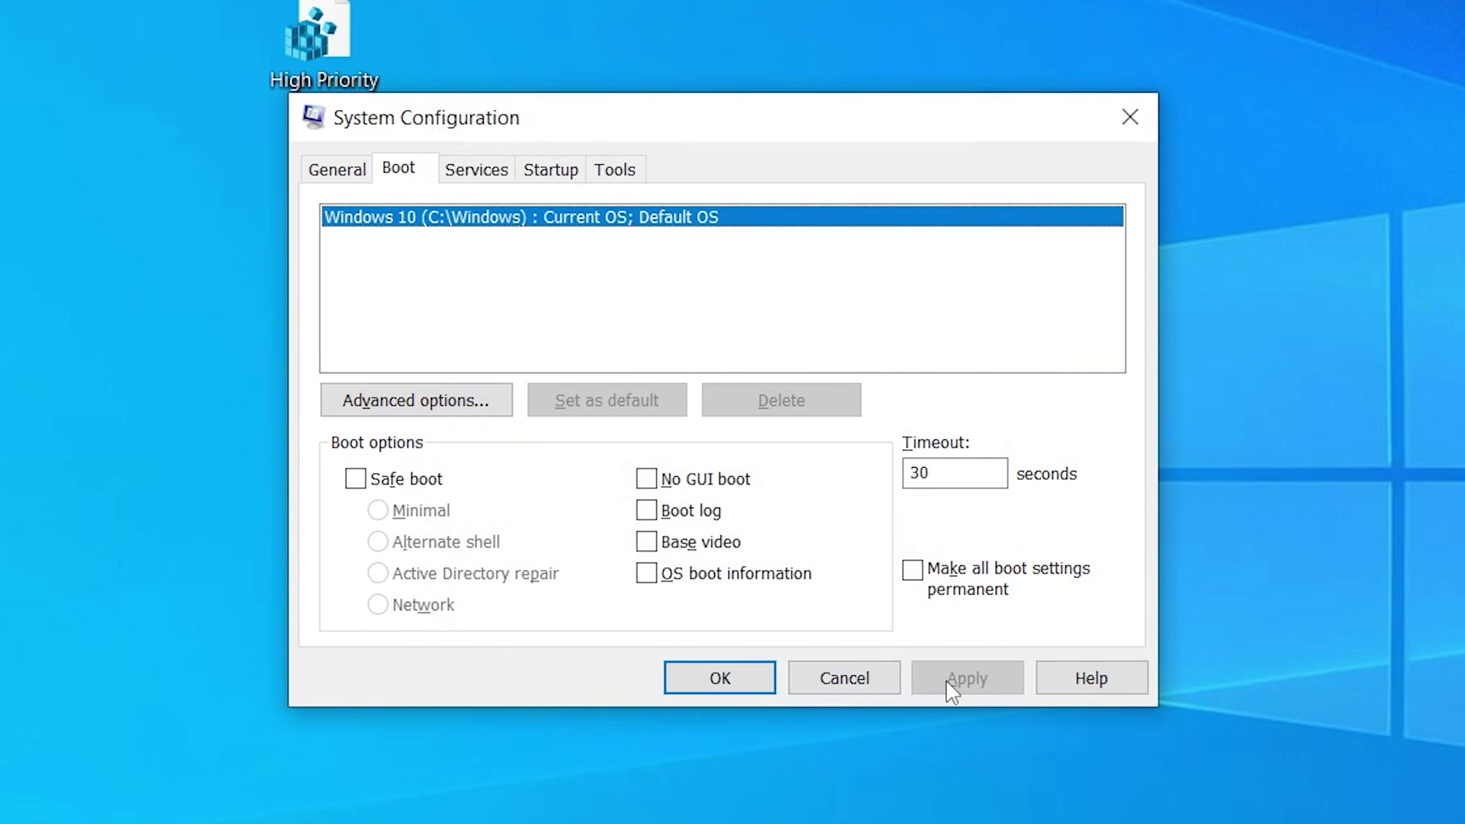
pyautogui.click(695, 678)
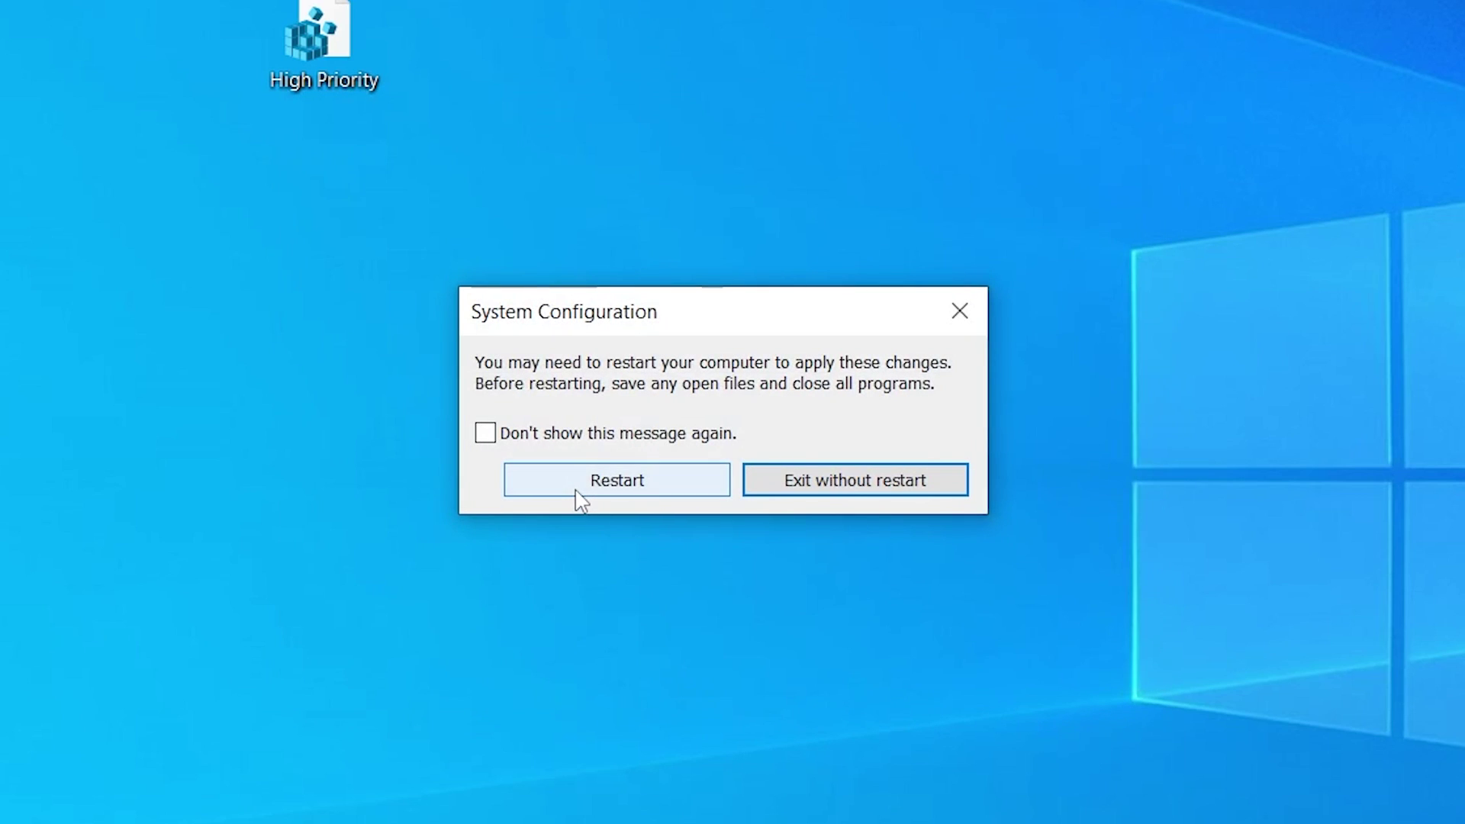